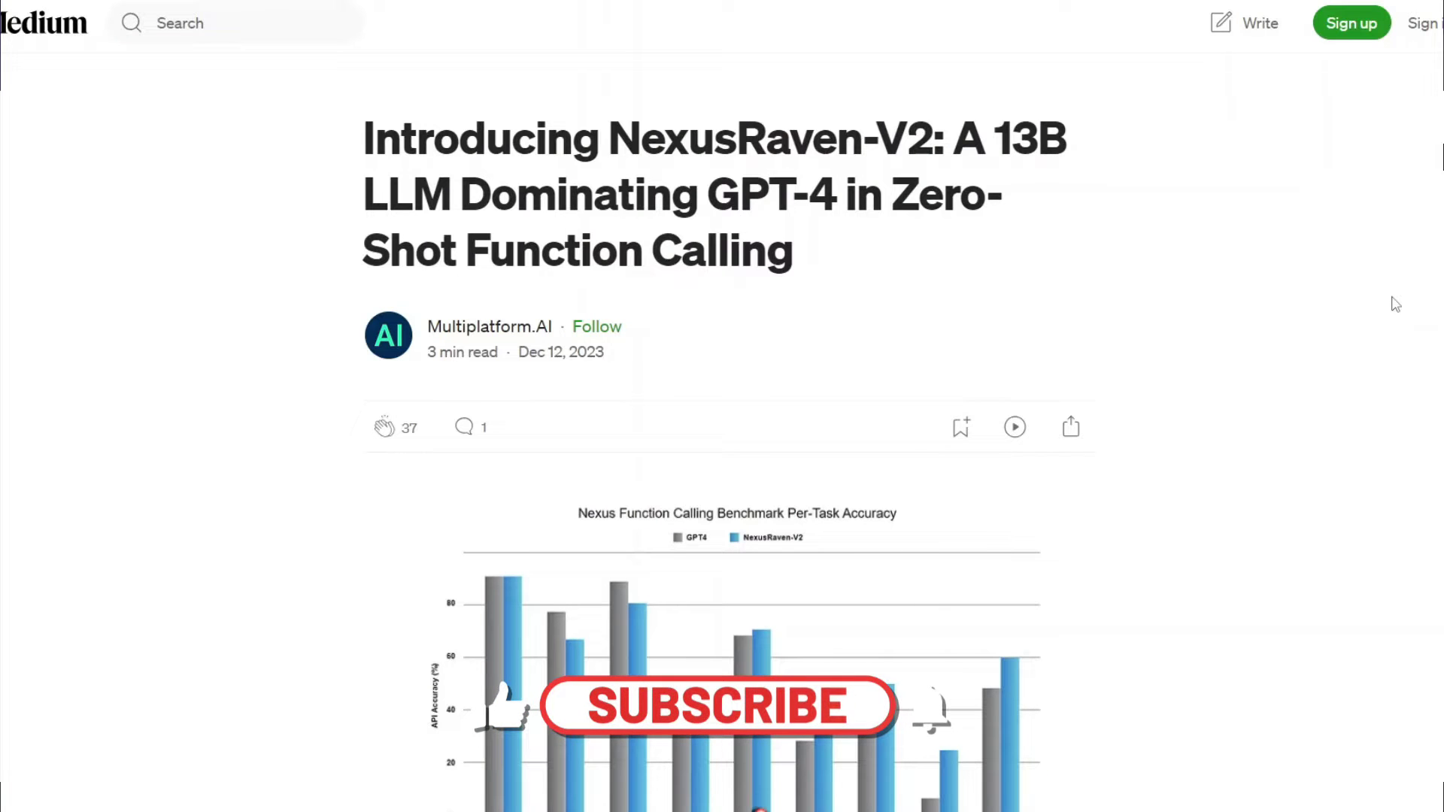
scroll(1395, 305, "down", 3)
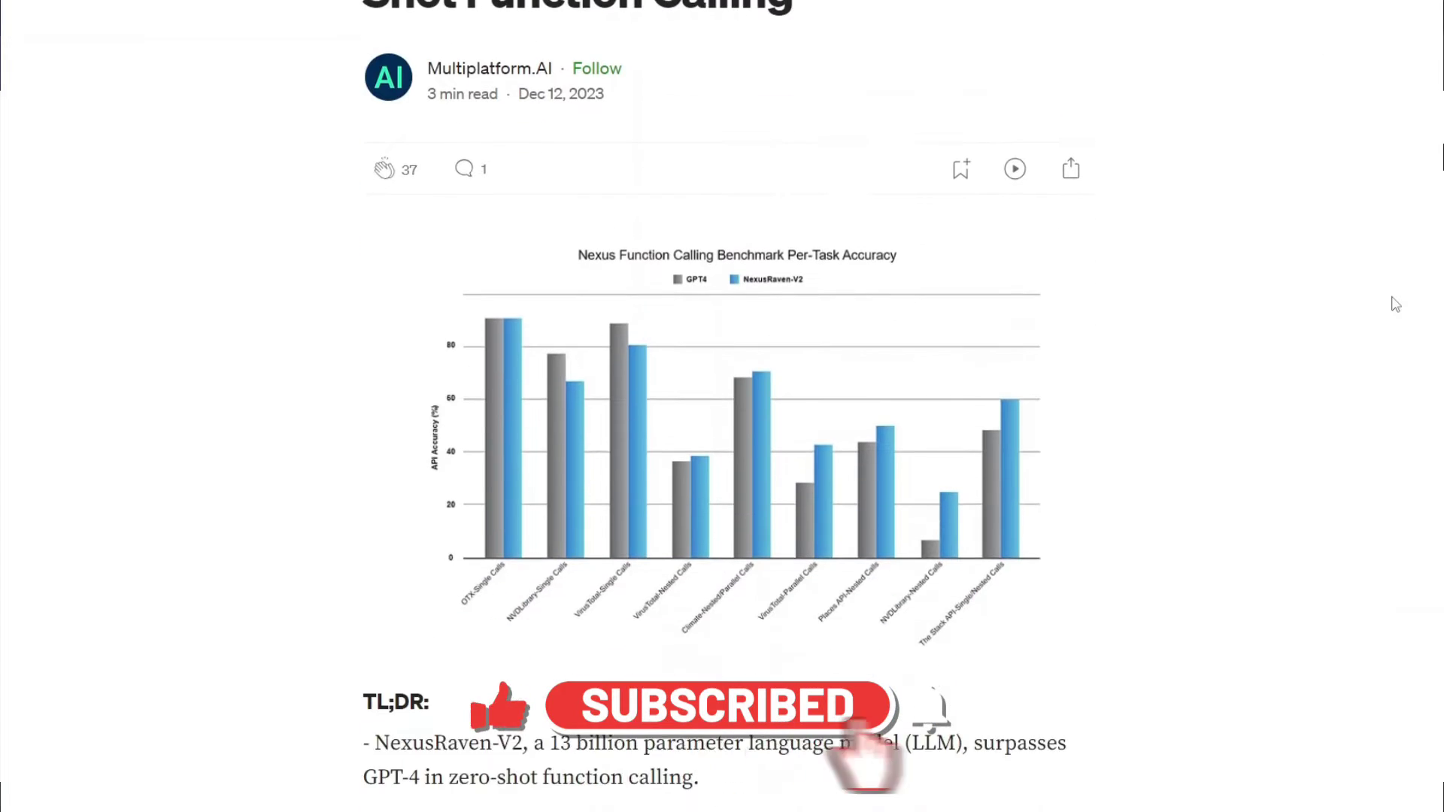
scroll(1394, 305, "down", 1)
scroll(1395, 304, "down", 1)
scroll(1395, 304, "down", 1)
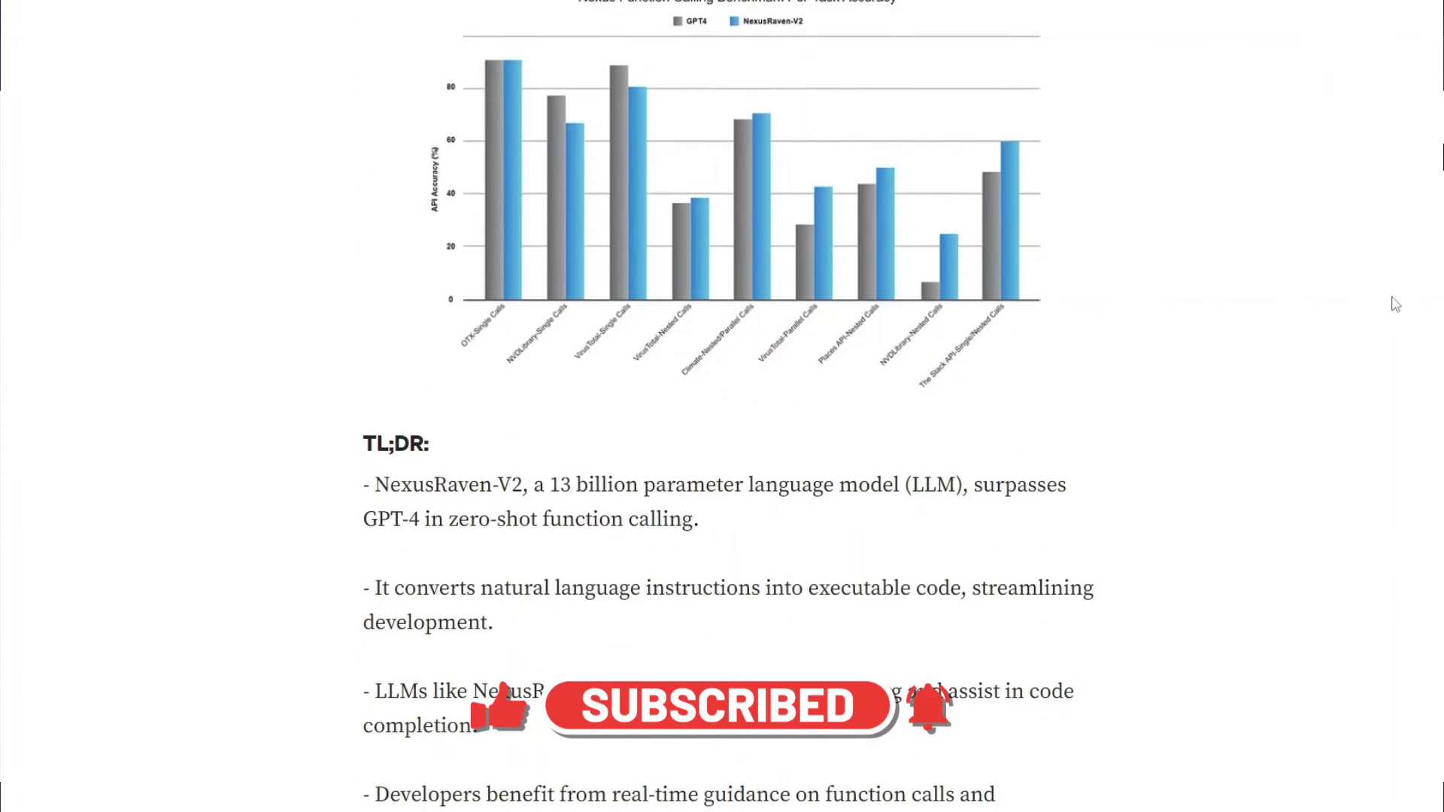
scroll(1395, 304, "down", 1)
scroll(1395, 305, "down", 1)
scroll(1395, 305, "down", 1)
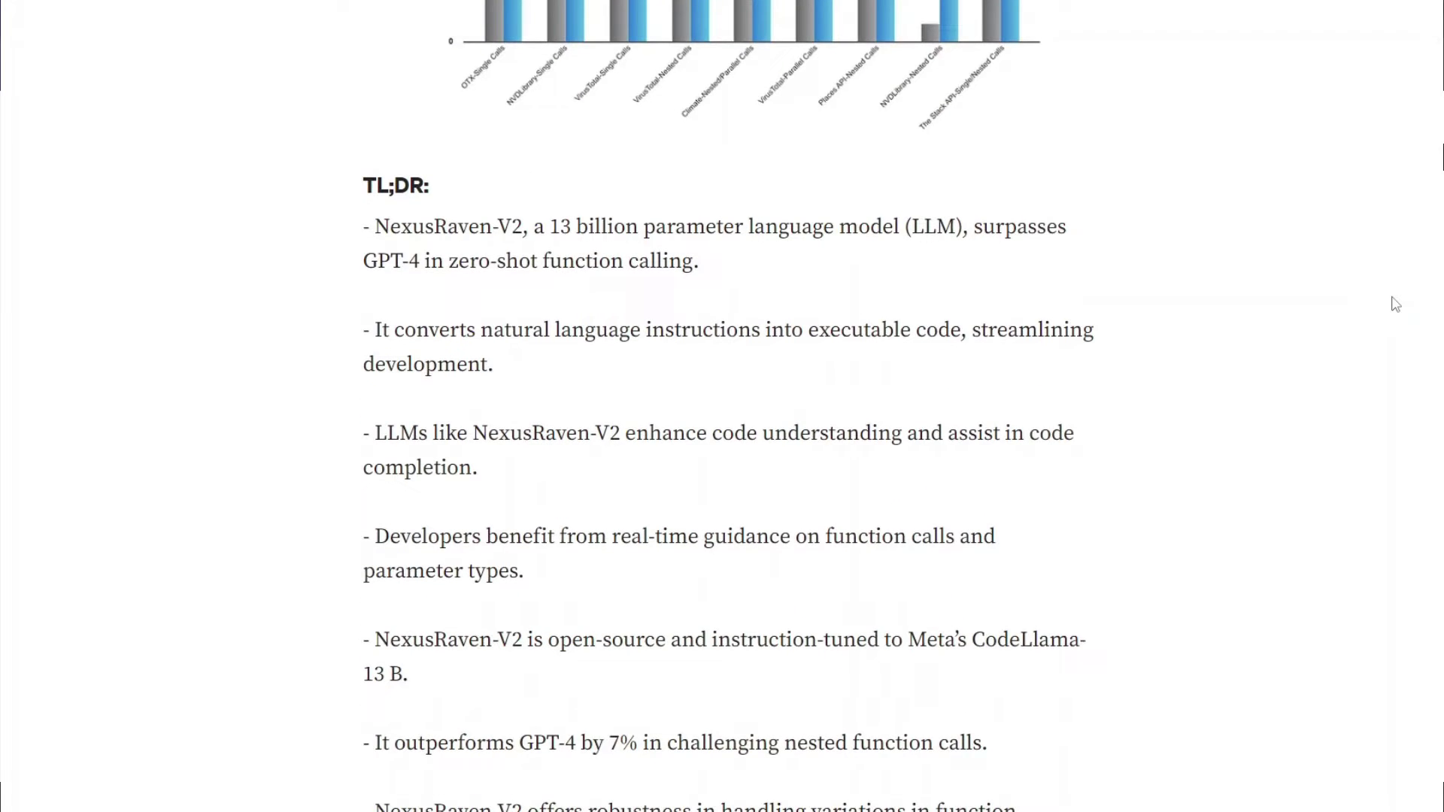
scroll(1395, 304, "down", 1)
scroll(1395, 305, "down", 1)
scroll(1395, 304, "down", 1)
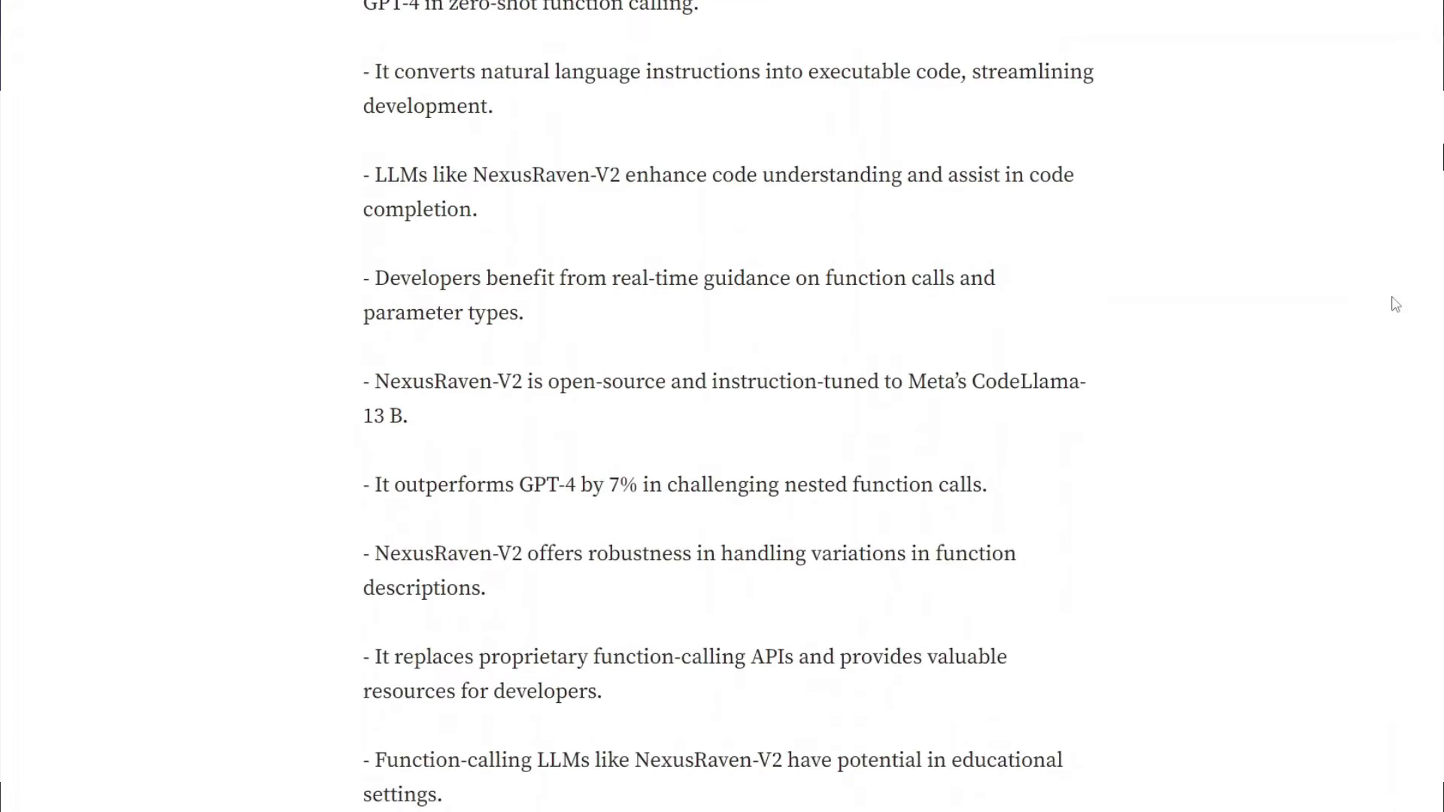
scroll(1395, 305, "down", 1)
scroll(1394, 306, "down", 1)
scroll(1394, 306, "down", 1)
scroll(1395, 305, "down", 1)
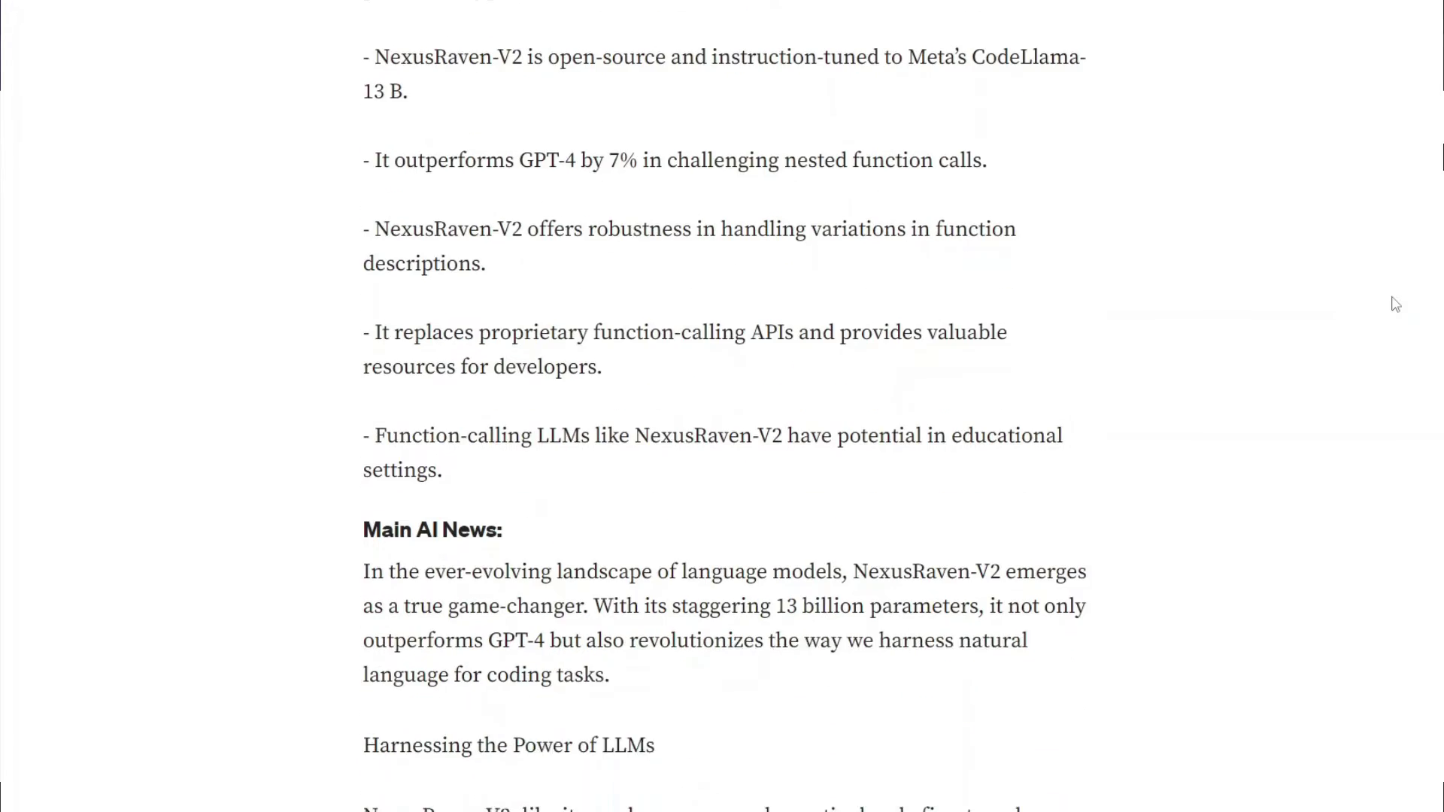
scroll(1395, 305, "down", 1)
scroll(1395, 305, "down", 1)
scroll(1395, 305, "down", 1)
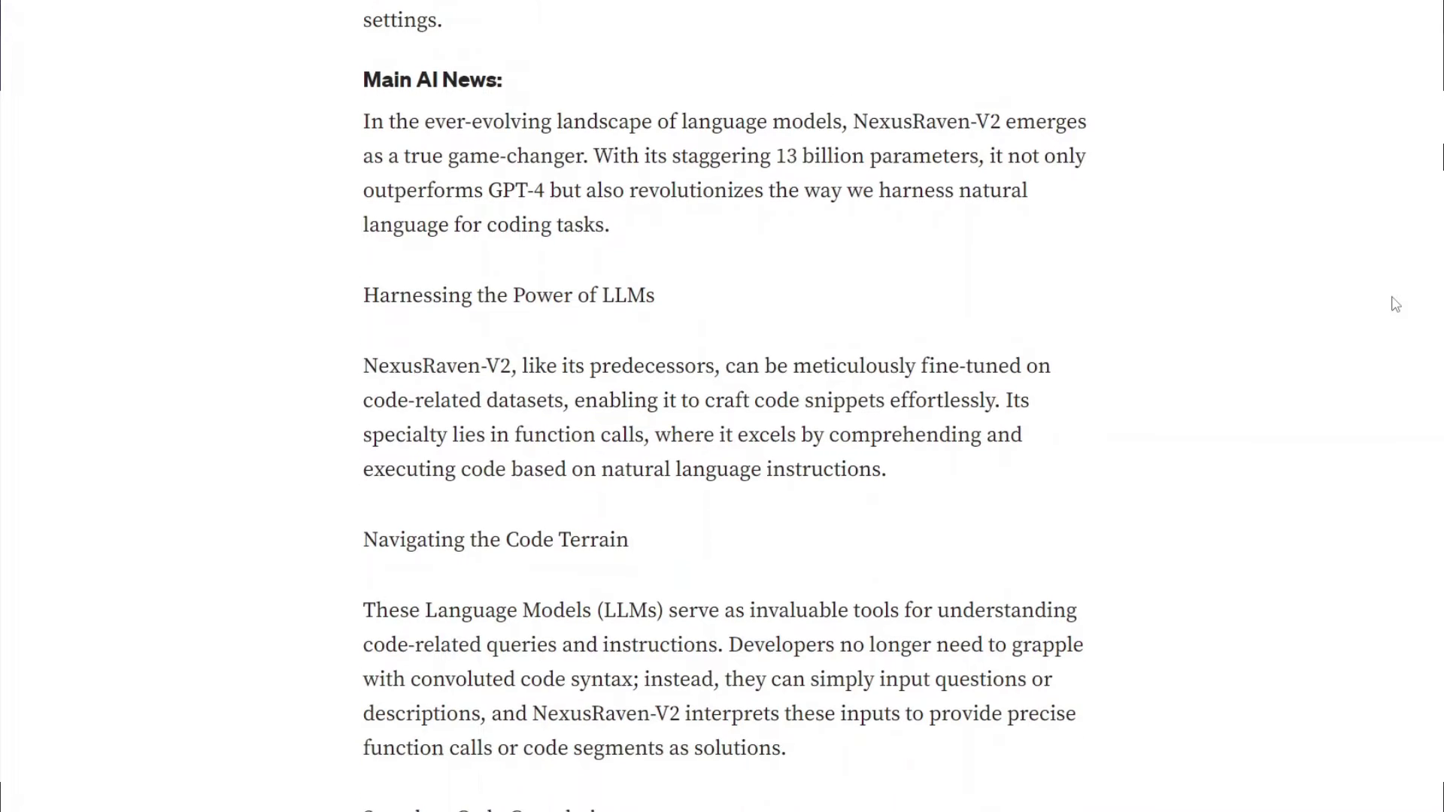
scroll(1395, 304, "down", 1)
scroll(1394, 305, "down", 1)
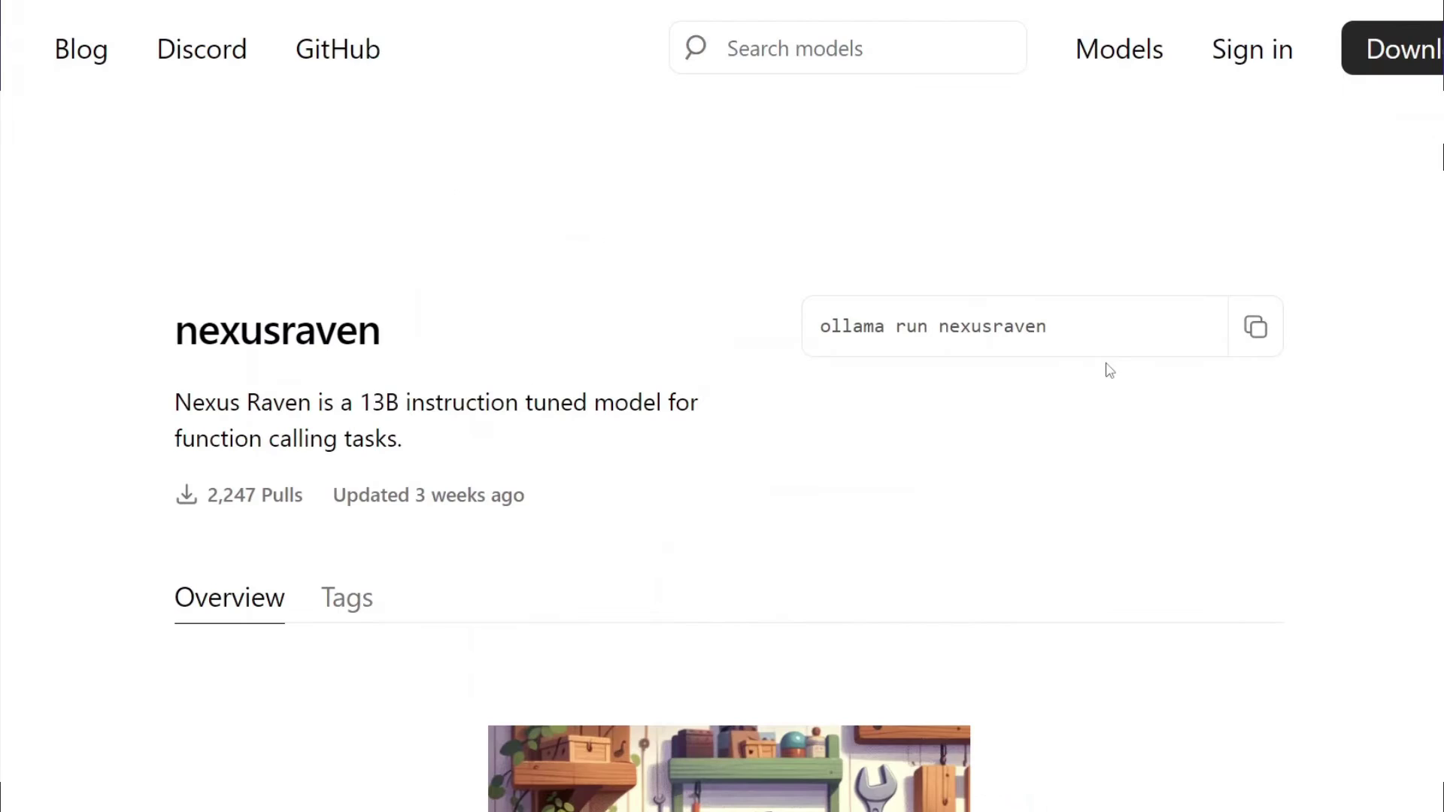
scroll(1108, 370, "down", 3)
scroll(1109, 371, "down", 3)
scroll(1109, 371, "down", 2)
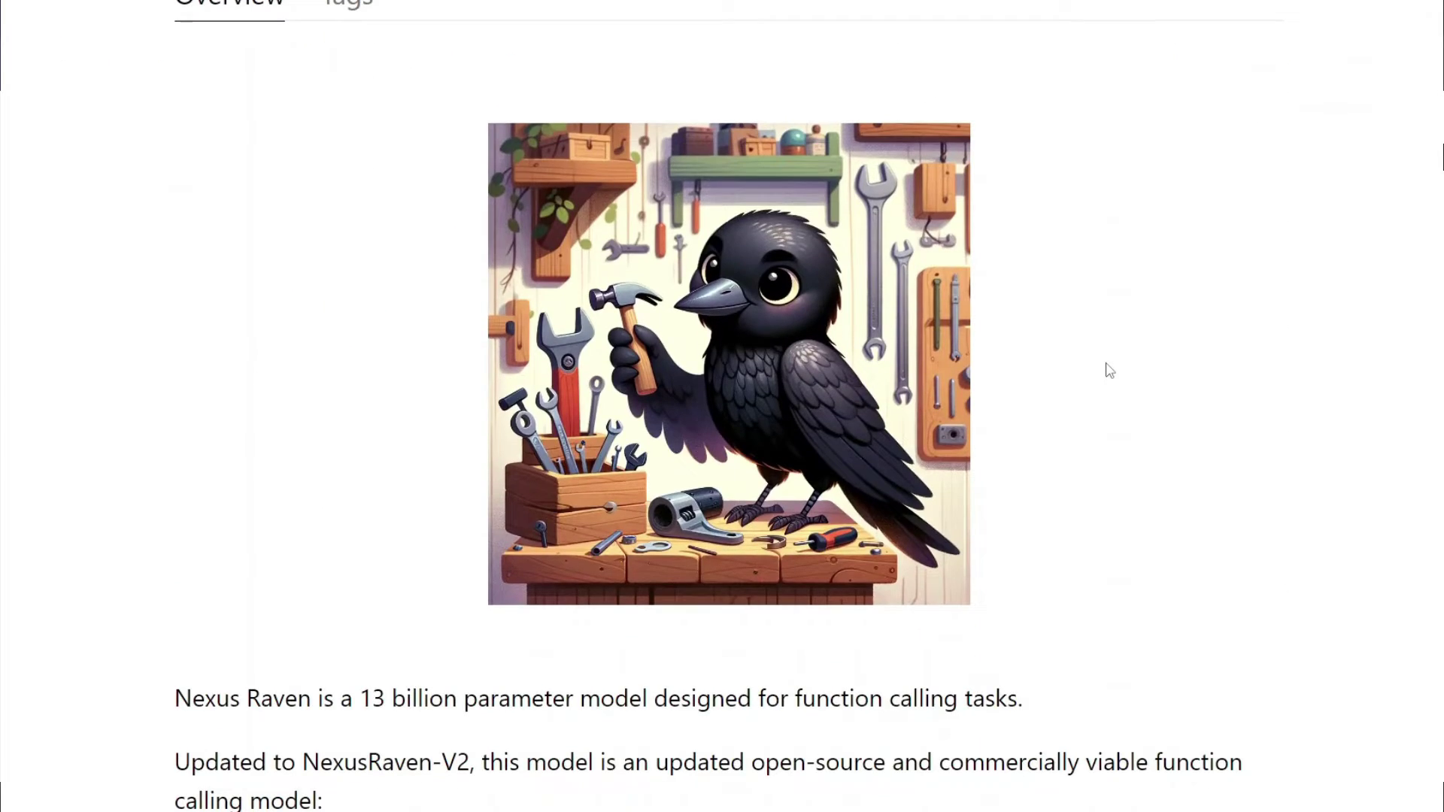
scroll(1109, 370, "down", 2)
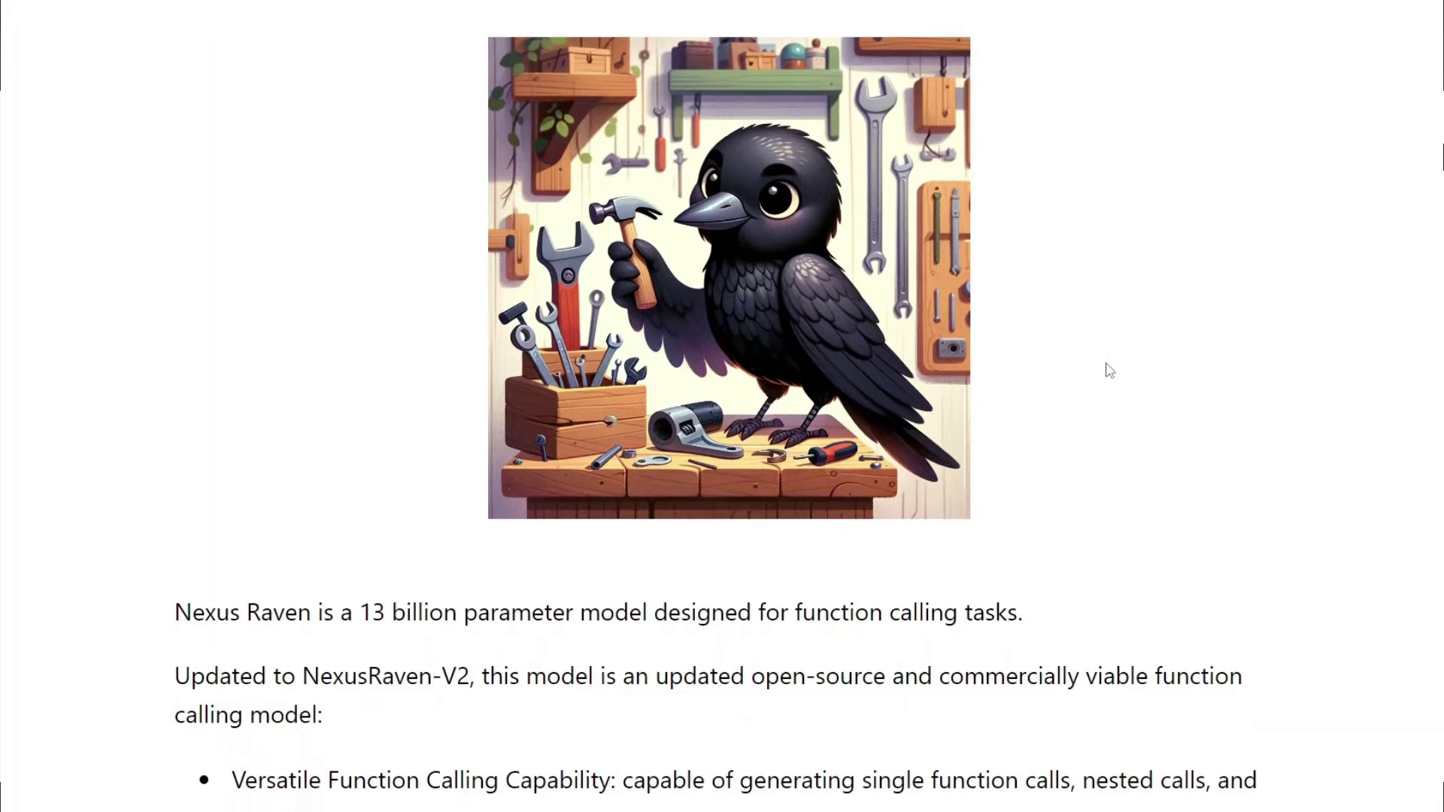
scroll(1108, 370, "down", 2)
scroll(1108, 370, "down", 1)
scroll(1108, 371, "down", 2)
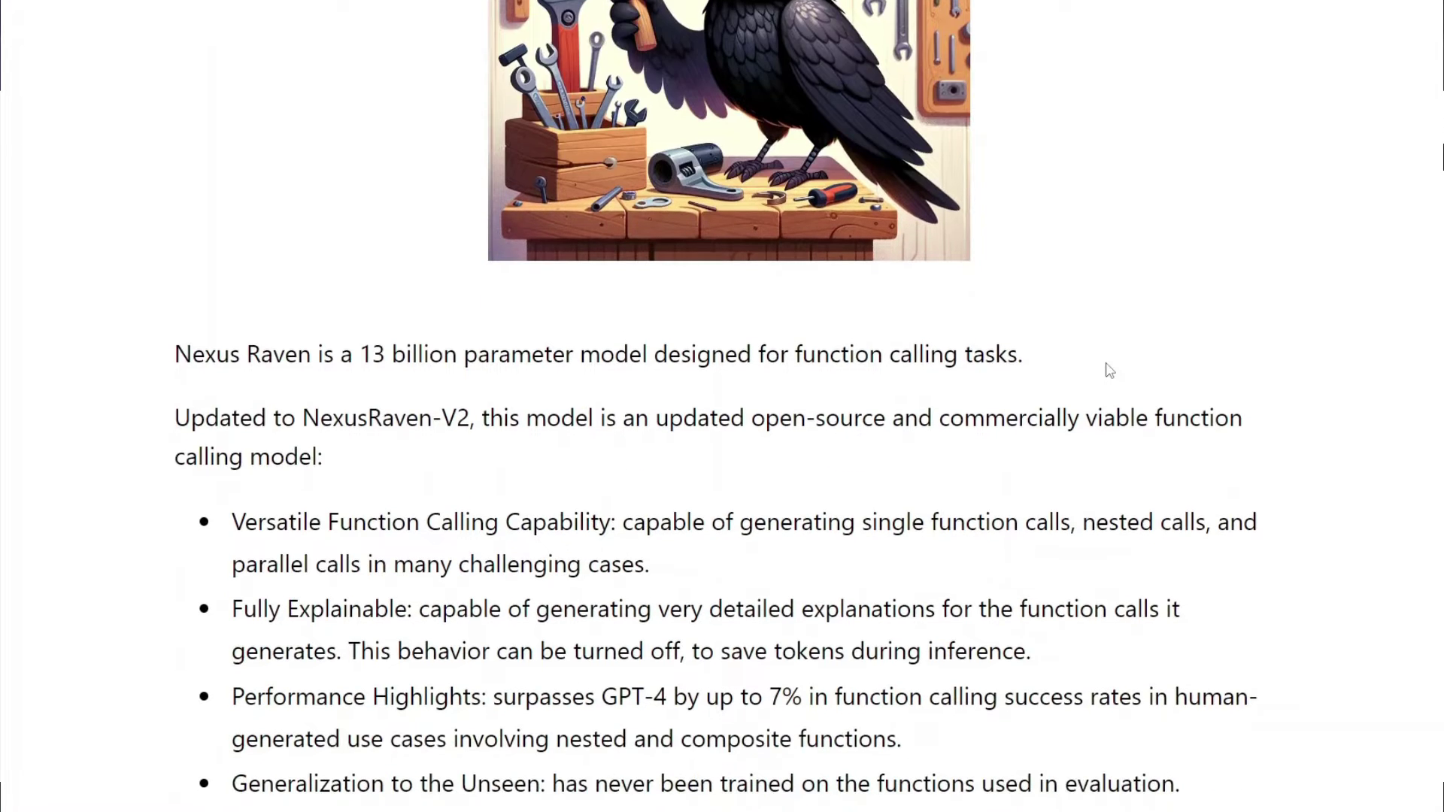
scroll(1109, 370, "down", 1)
scroll(1108, 370, "down", 1)
scroll(1109, 370, "down", 1)
scroll(1109, 364, "down", 1)
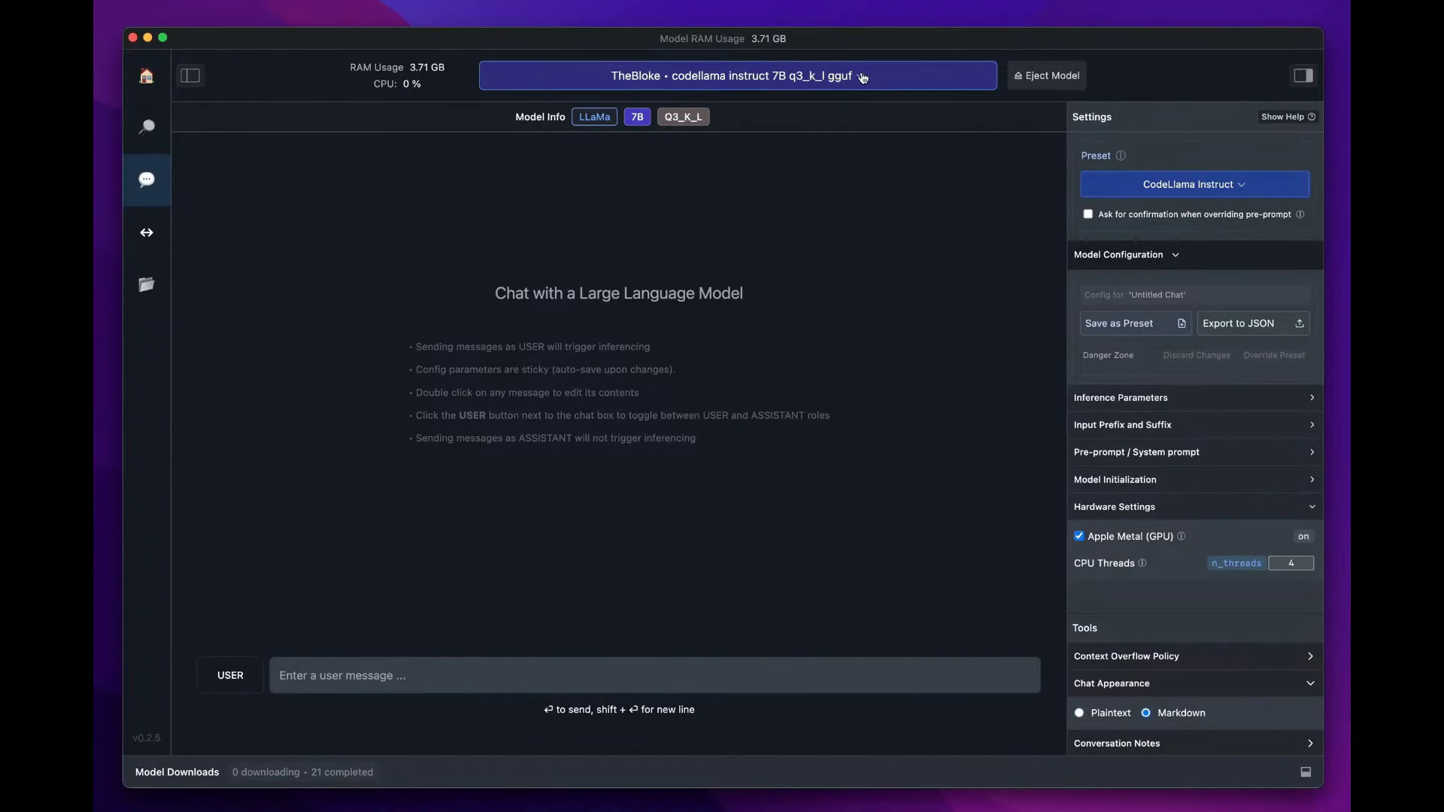
Step: Check the model and preset lists without changing them, then begin a new user message
left_click(863, 76)
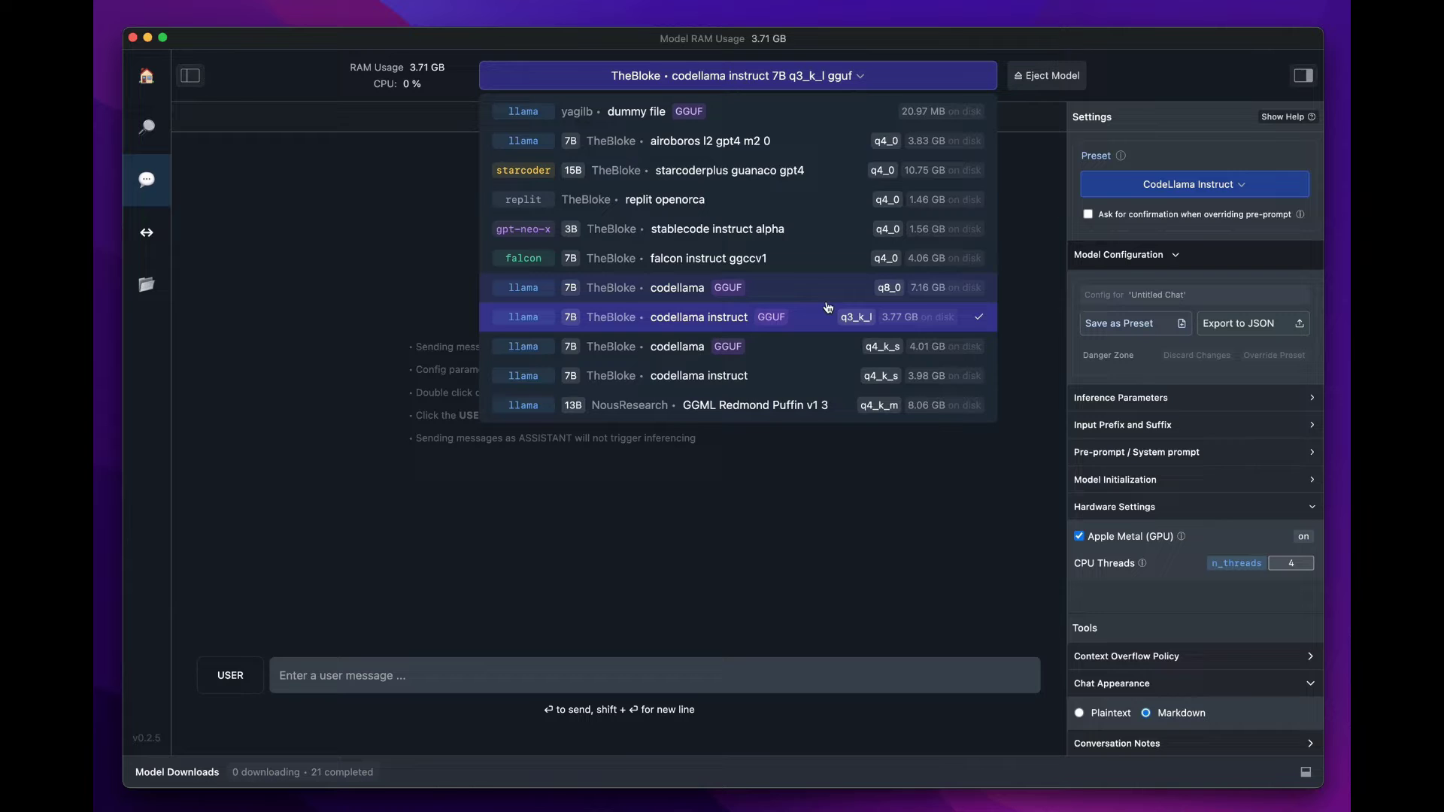
left_click(838, 76)
left_click(1290, 189)
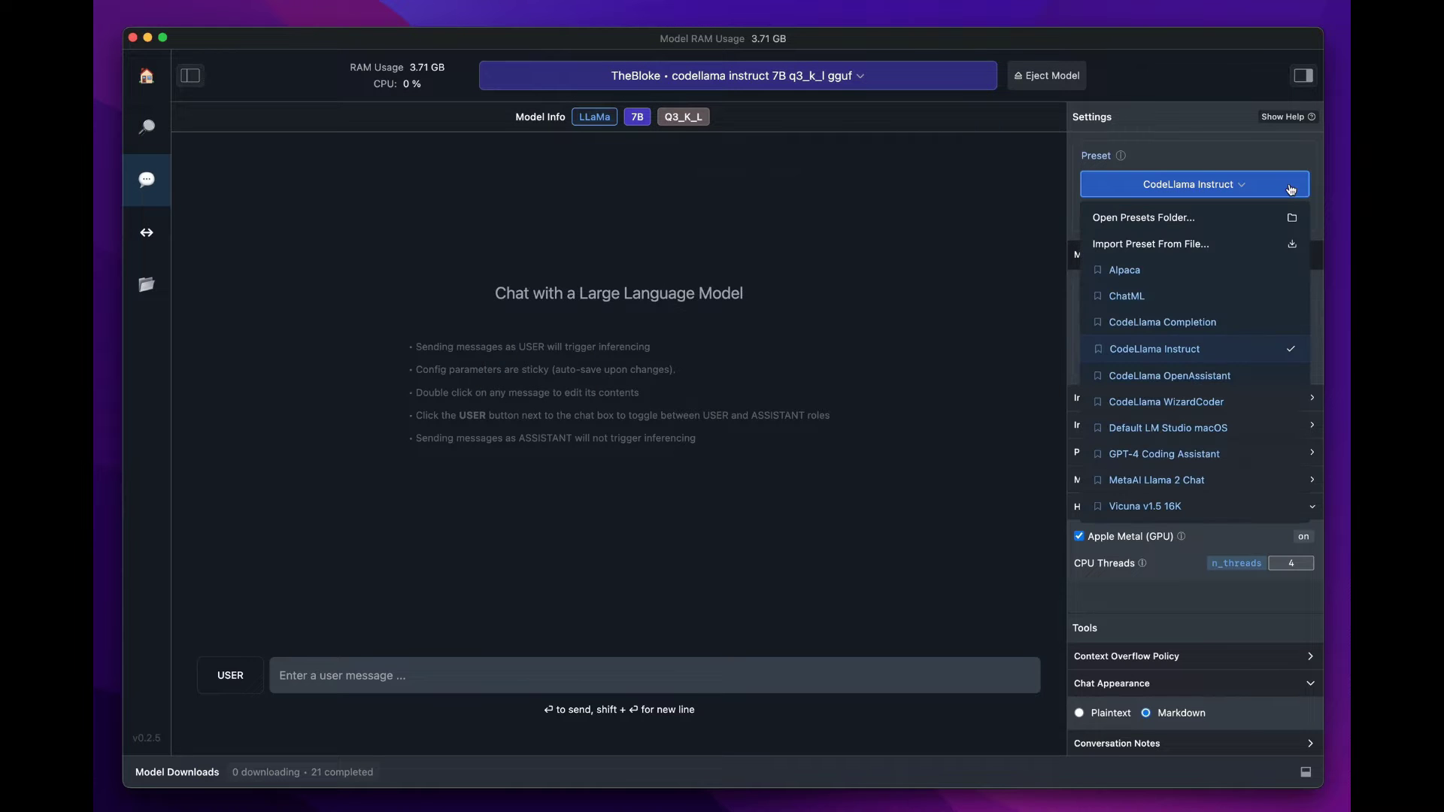
left_click(1290, 189)
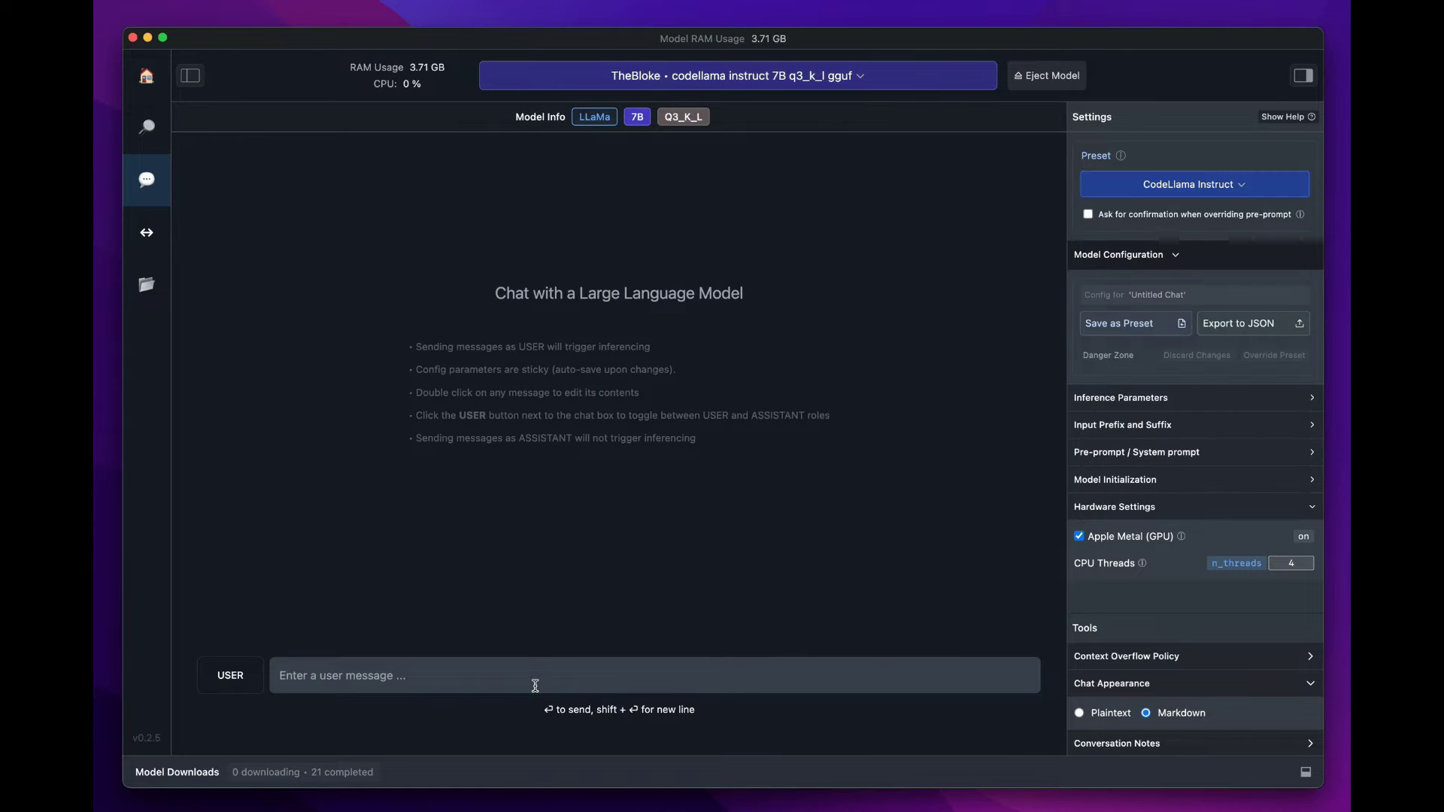
left_click(536, 675)
type("Please rw")
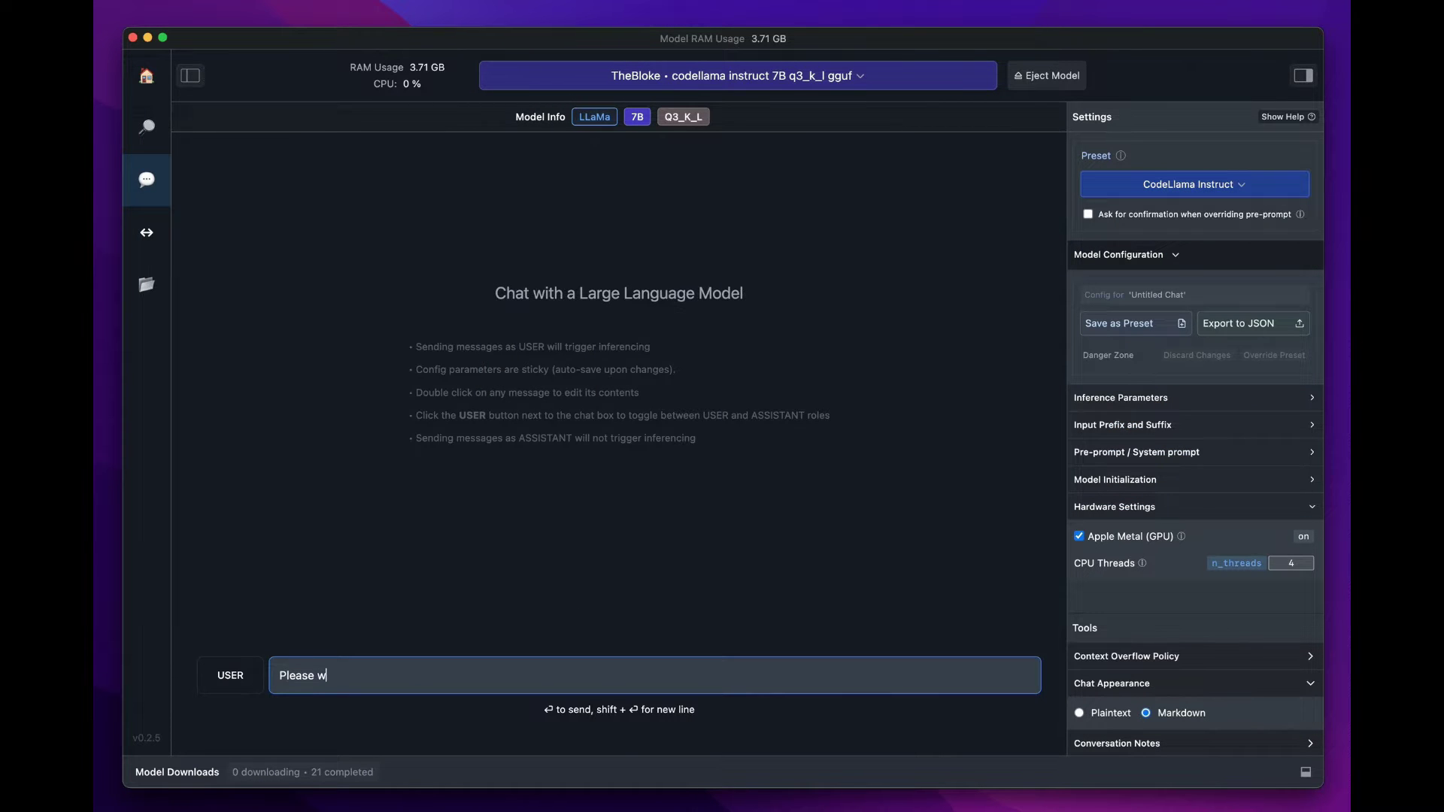
type("rite a")
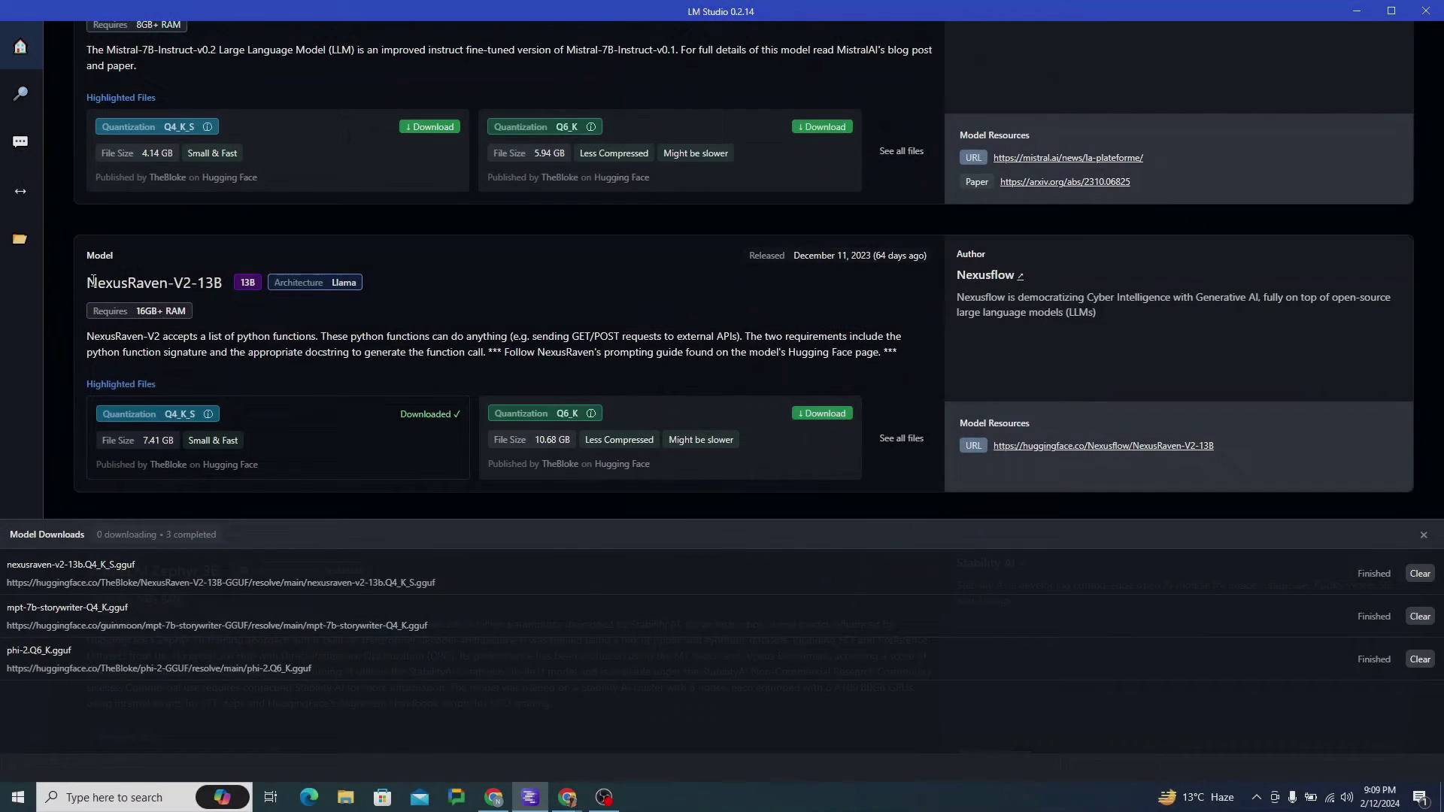
Step: Highlight the NexusRaven-V2-13B model name and collapse the Model Downloads list
left_click_drag(88, 282, 222, 282)
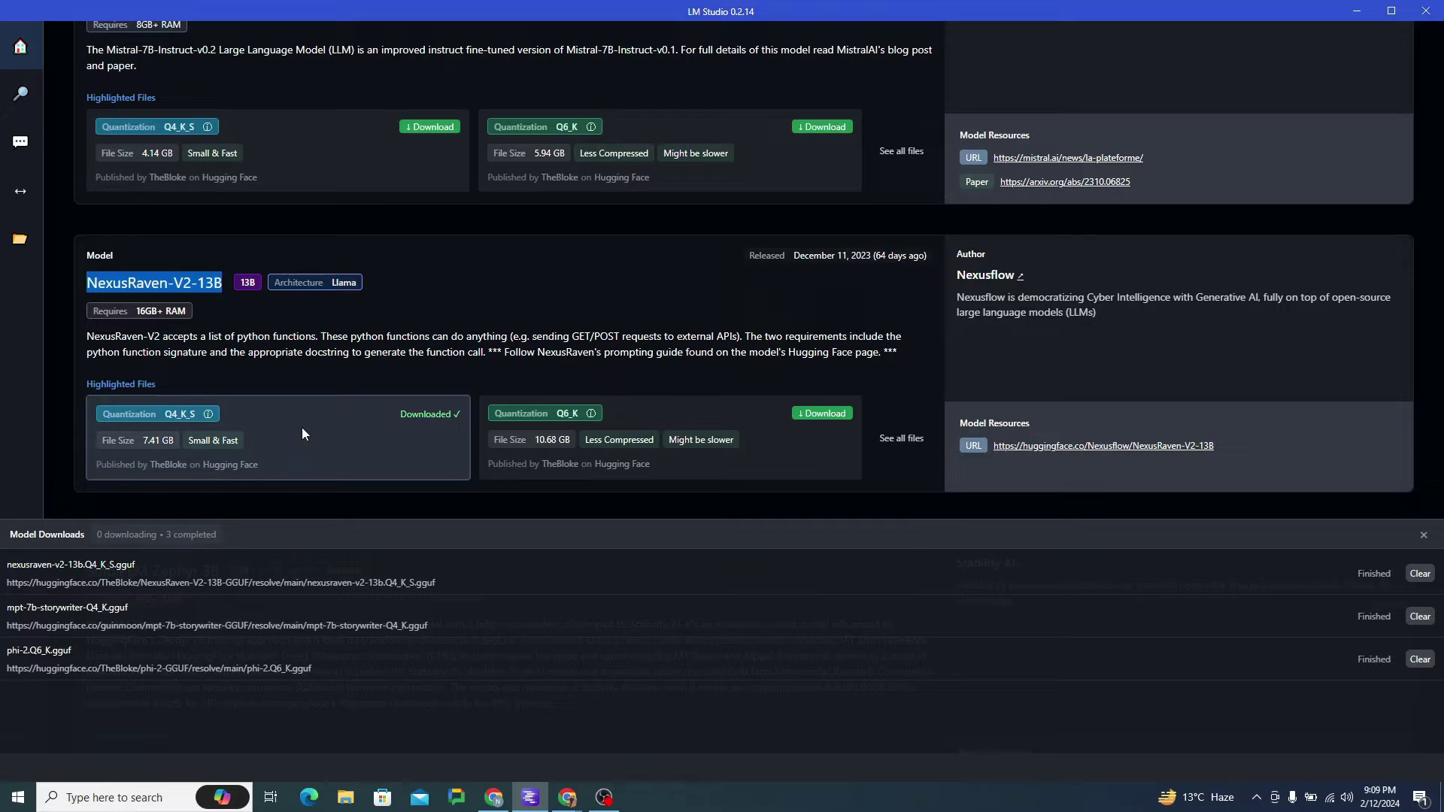
left_click(1426, 540)
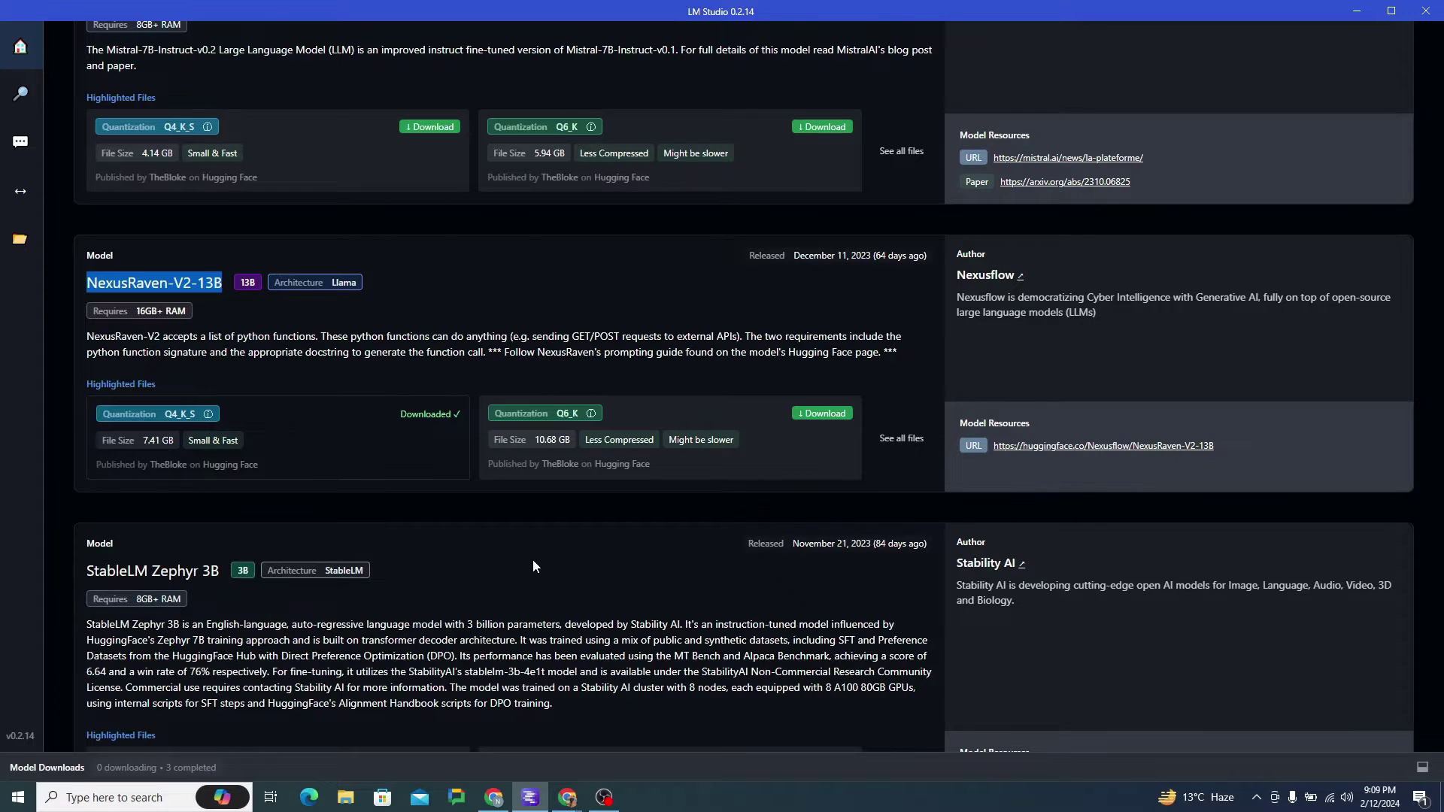
Step: Load the nexusraven v2 13B Q4_K_S model into the chat view
left_click(20, 142)
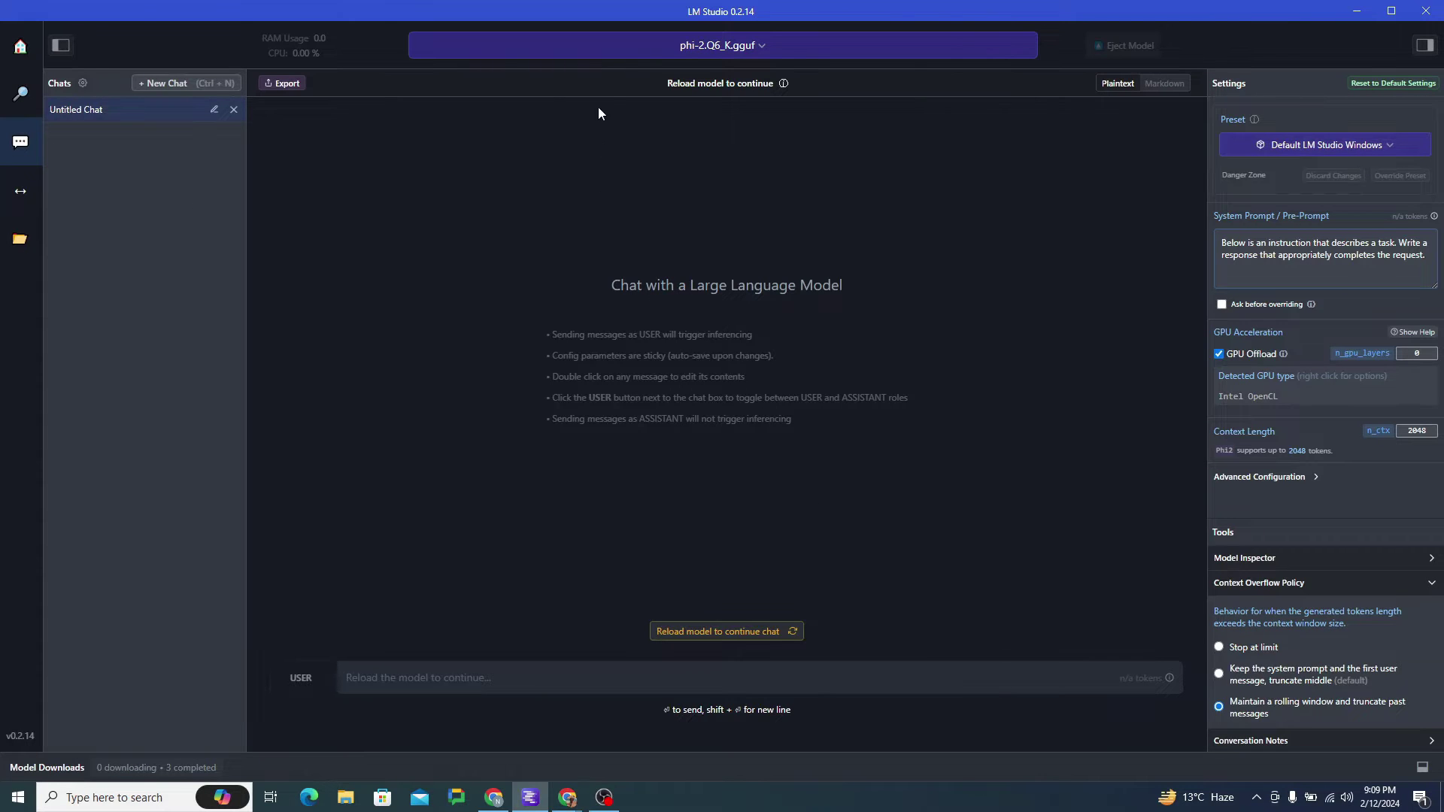
left_click(649, 51)
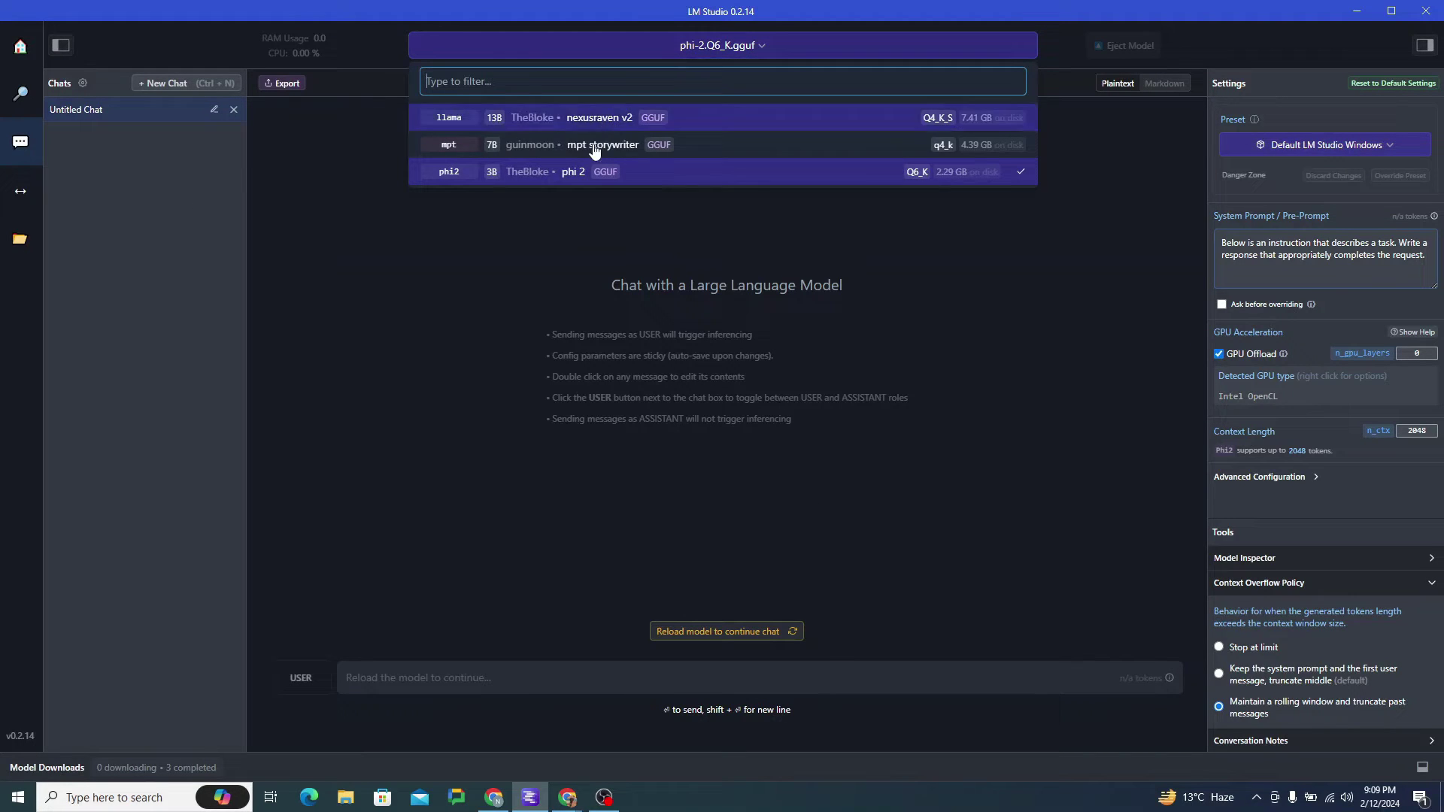
left_click(598, 117)
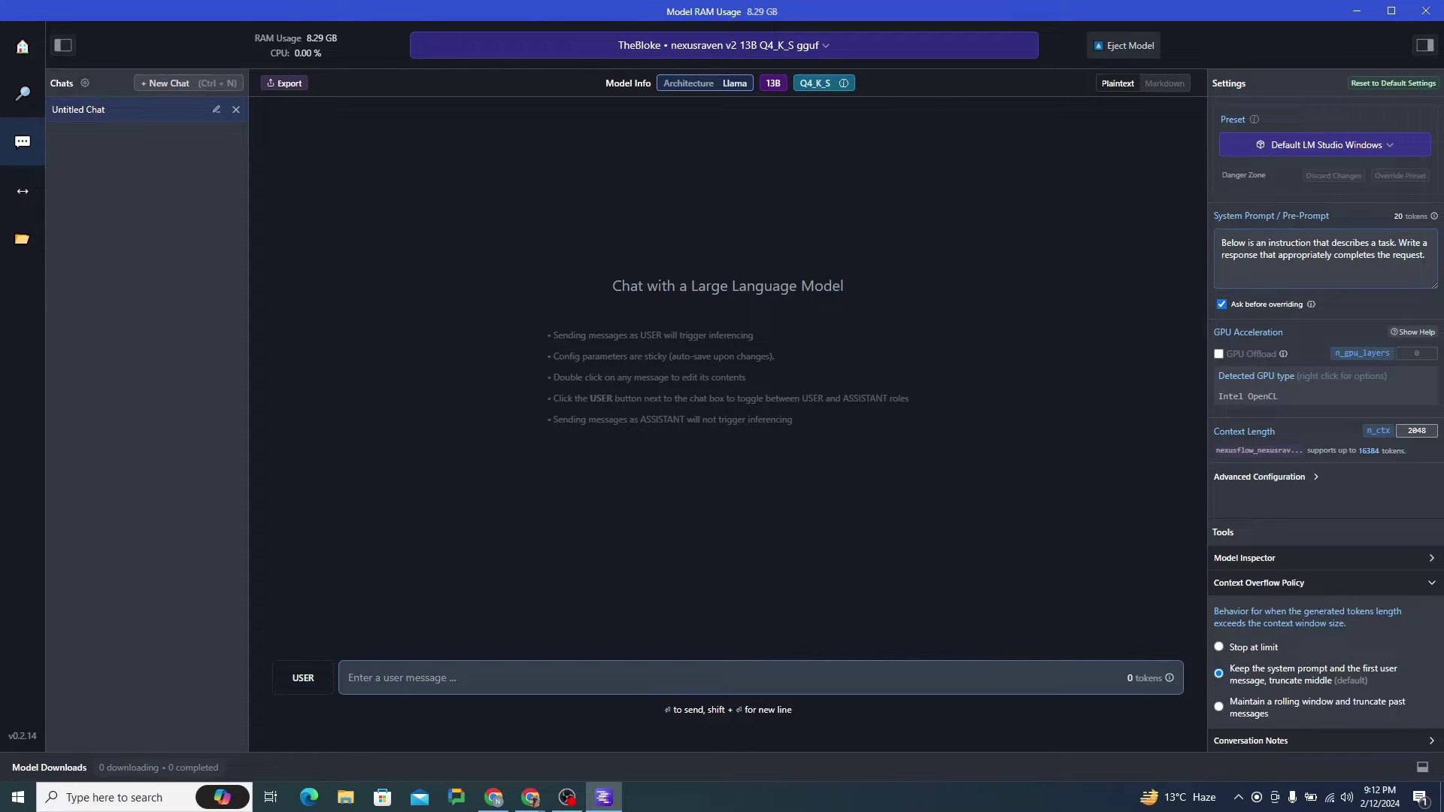
key("alt+Tab")
Step: Paste the even-numbers Python prompt and remove a stray character from it
key("ctrl+v")
key("BackSpace")
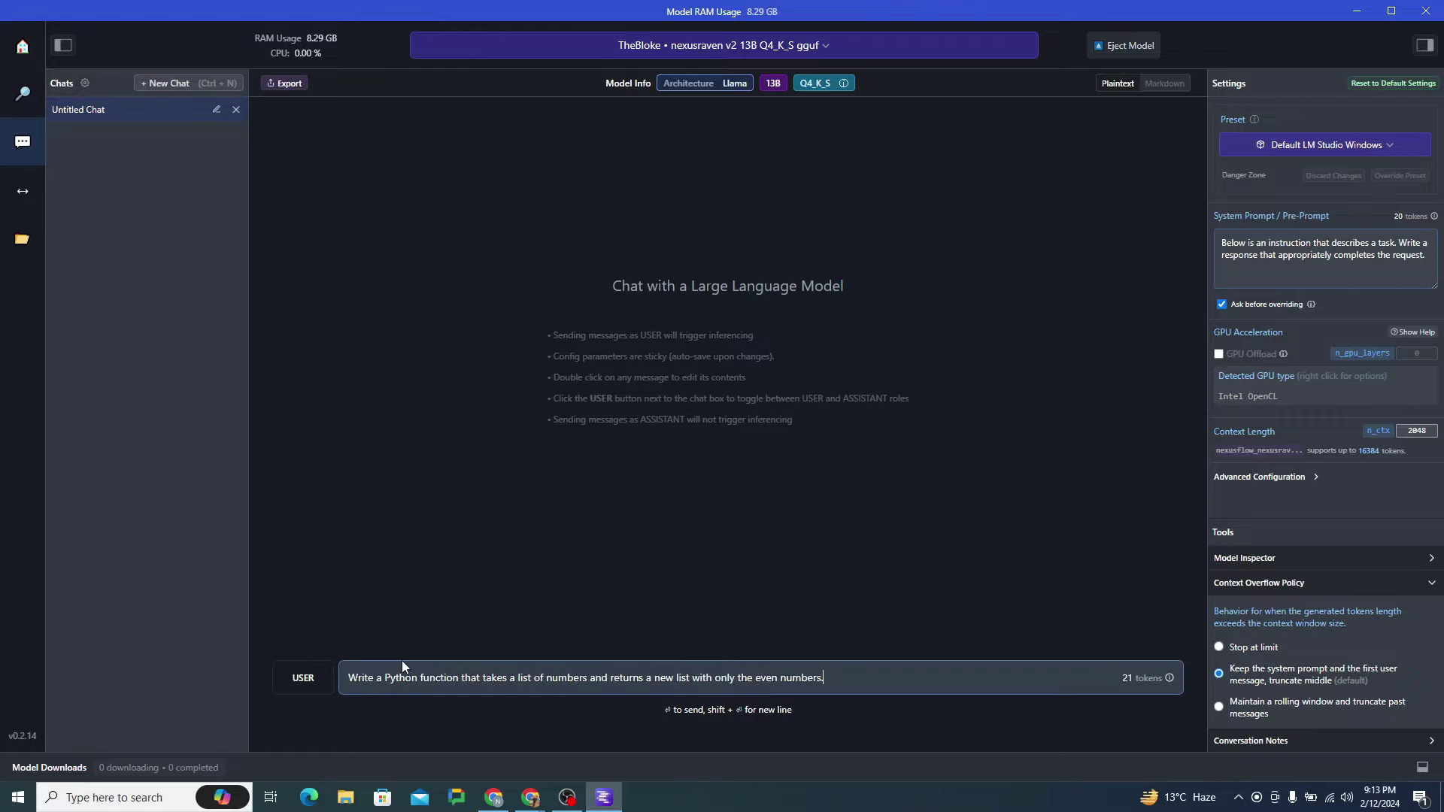
left_click_drag(529, 677, 826, 677)
left_click(856, 678)
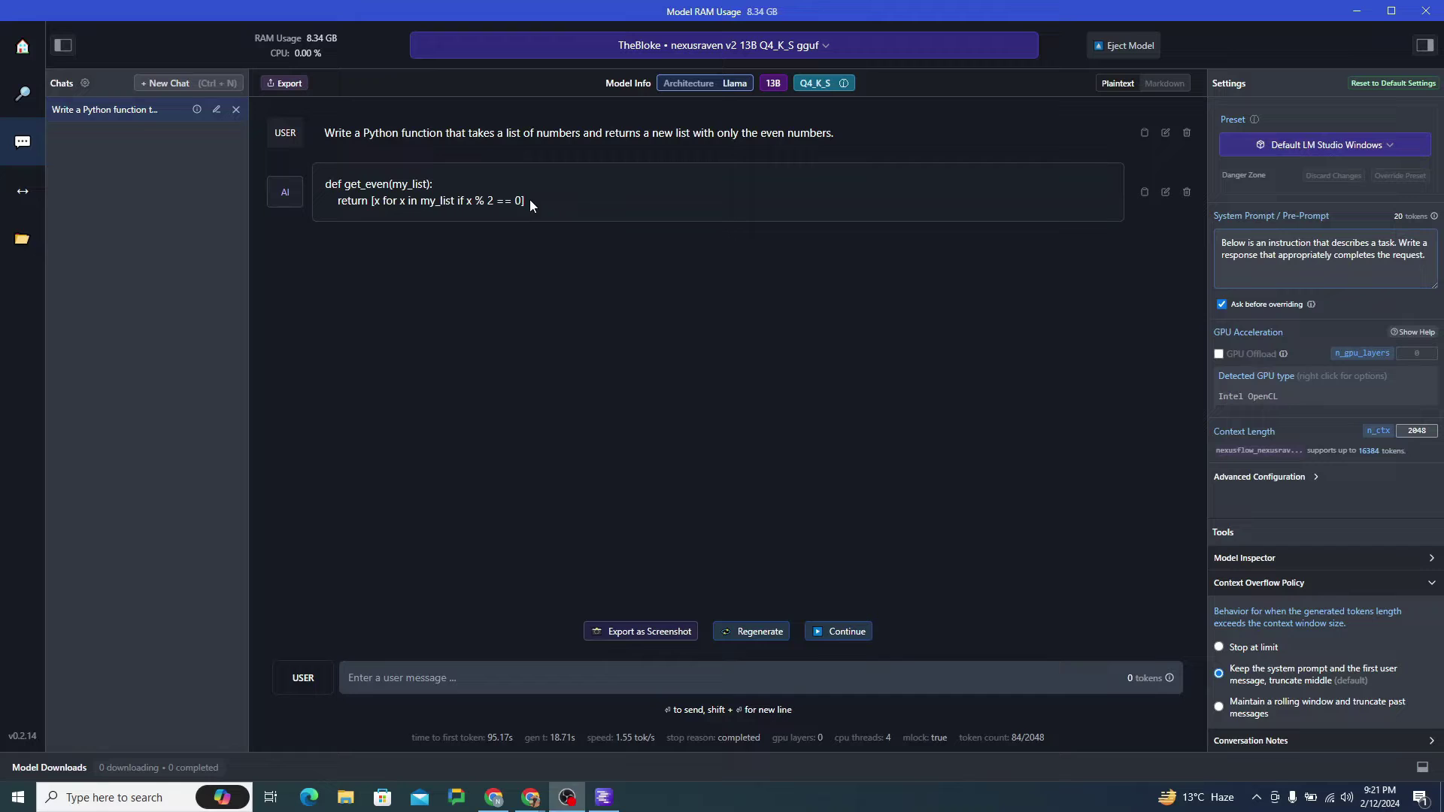
Step: Highlight the model's one-line get_even list-comprehension reply
left_click_drag(529, 200, 335, 174)
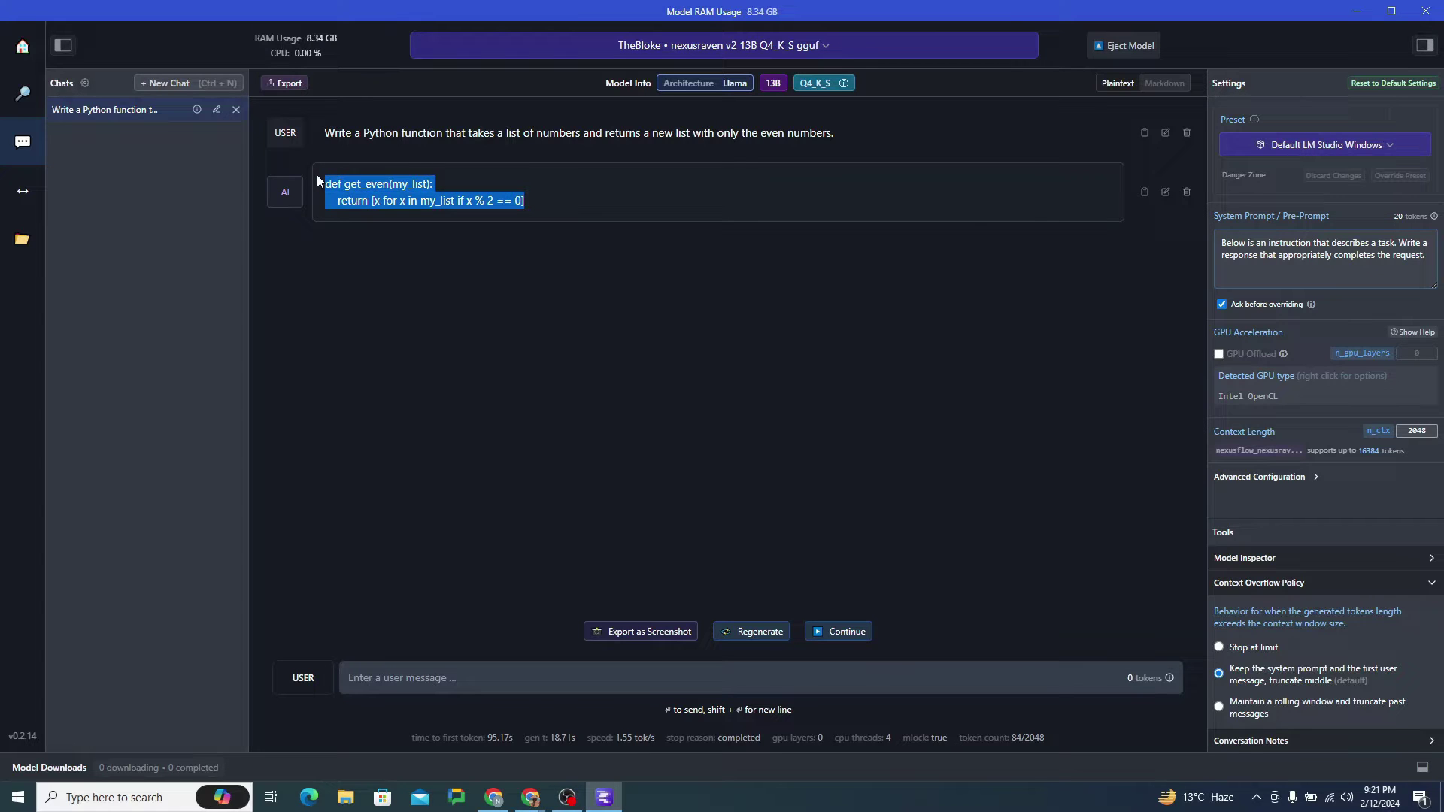
left_click(557, 210)
left_click_drag(530, 200, 288, 171)
left_click(684, 190)
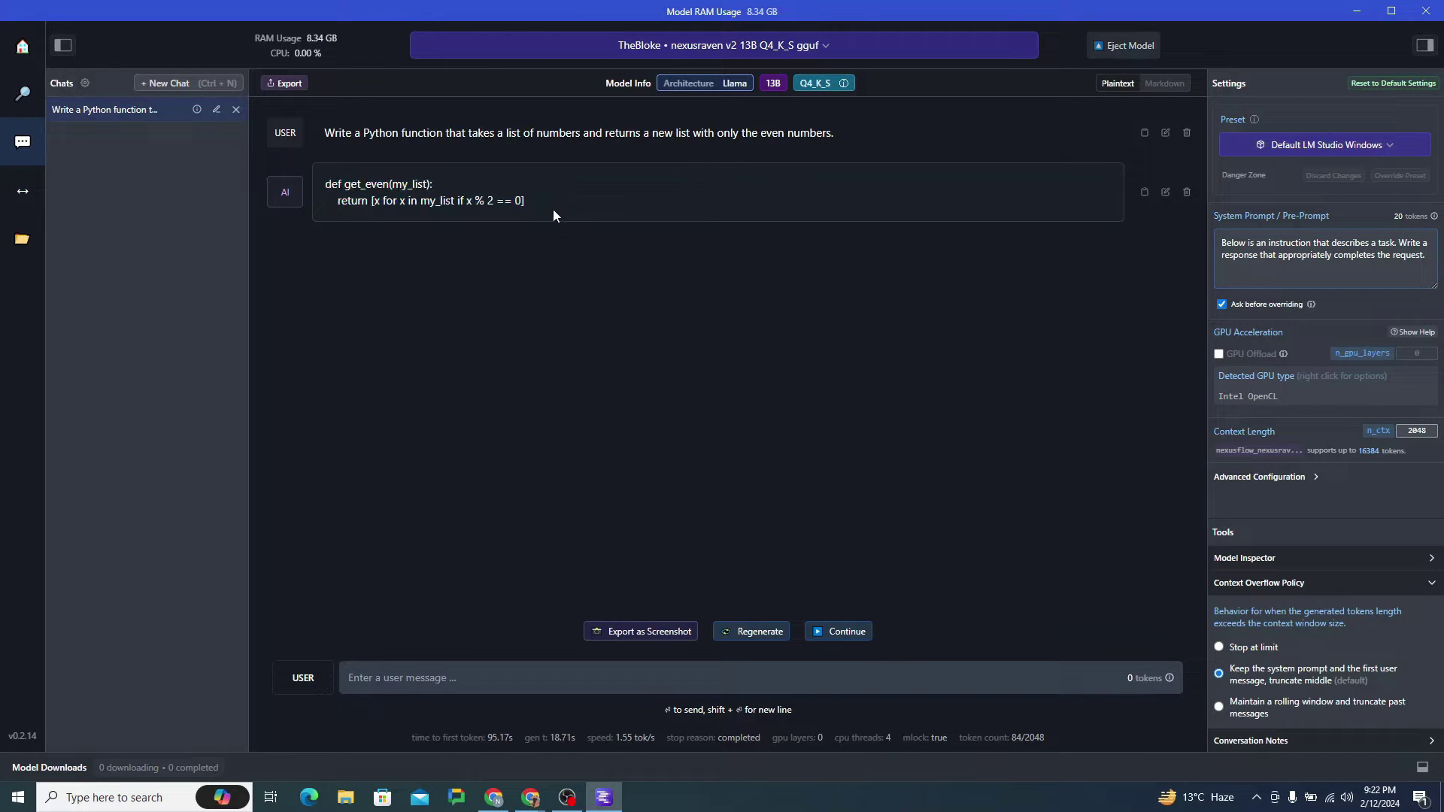
left_click_drag(525, 201, 314, 173)
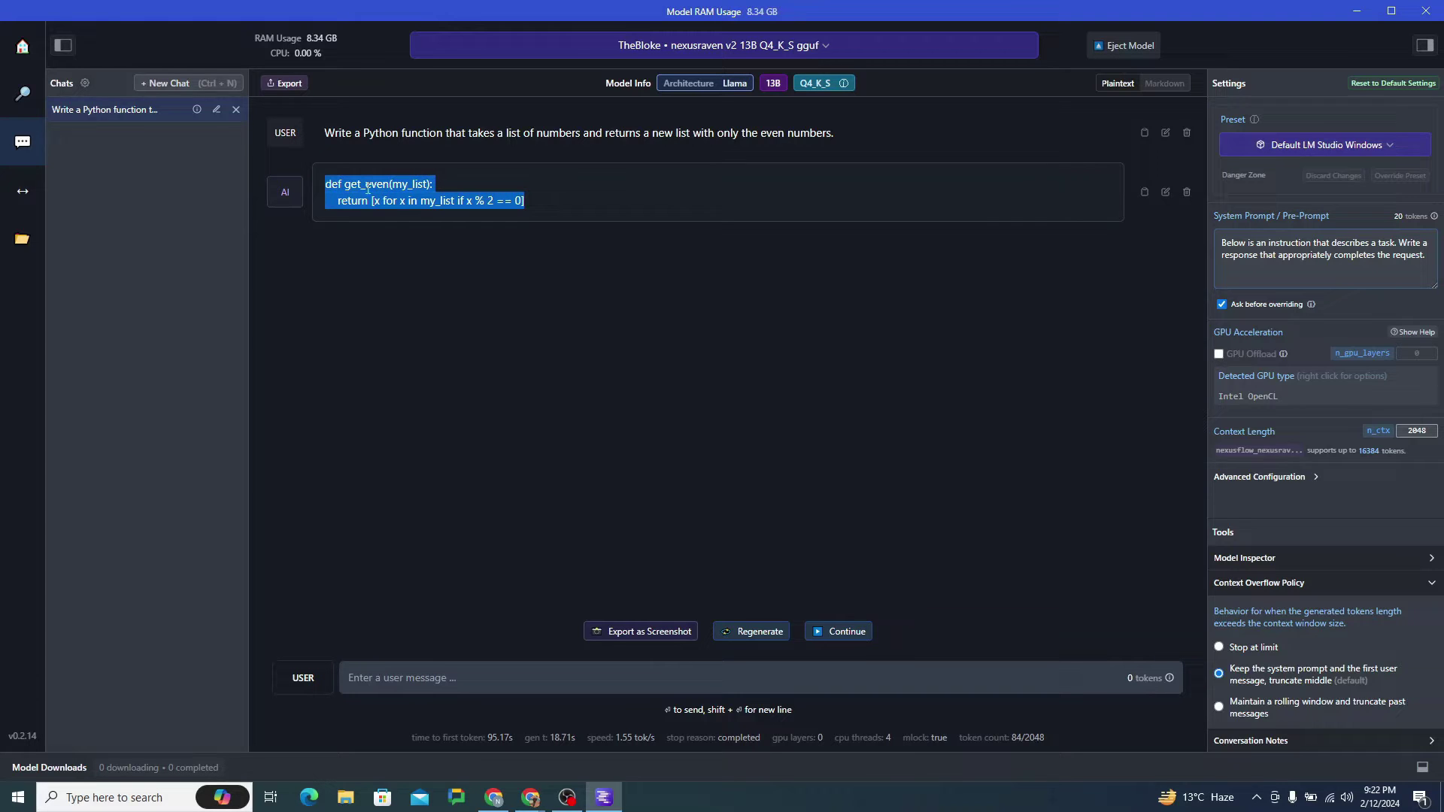
left_click(477, 372)
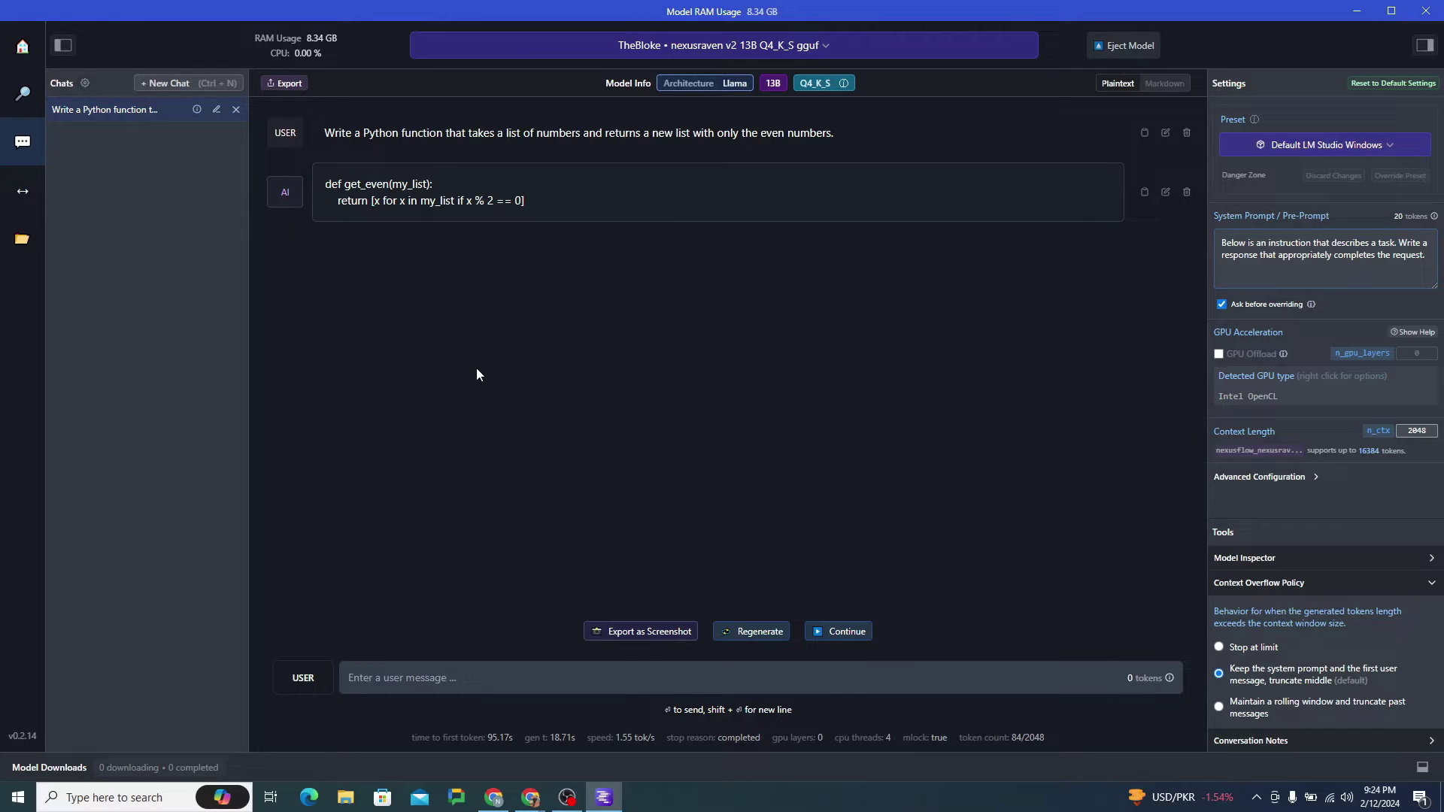
Step: Paste the palindrome prompt, review its wording, and select the is_palindrome reply to copy
left_click(475, 678)
type("Develop a Python function that checks if a given string is a palindrome. A palindrome is a word or phrase that reads the same backward as forward, like \"racecar\" or \"madam.\"")
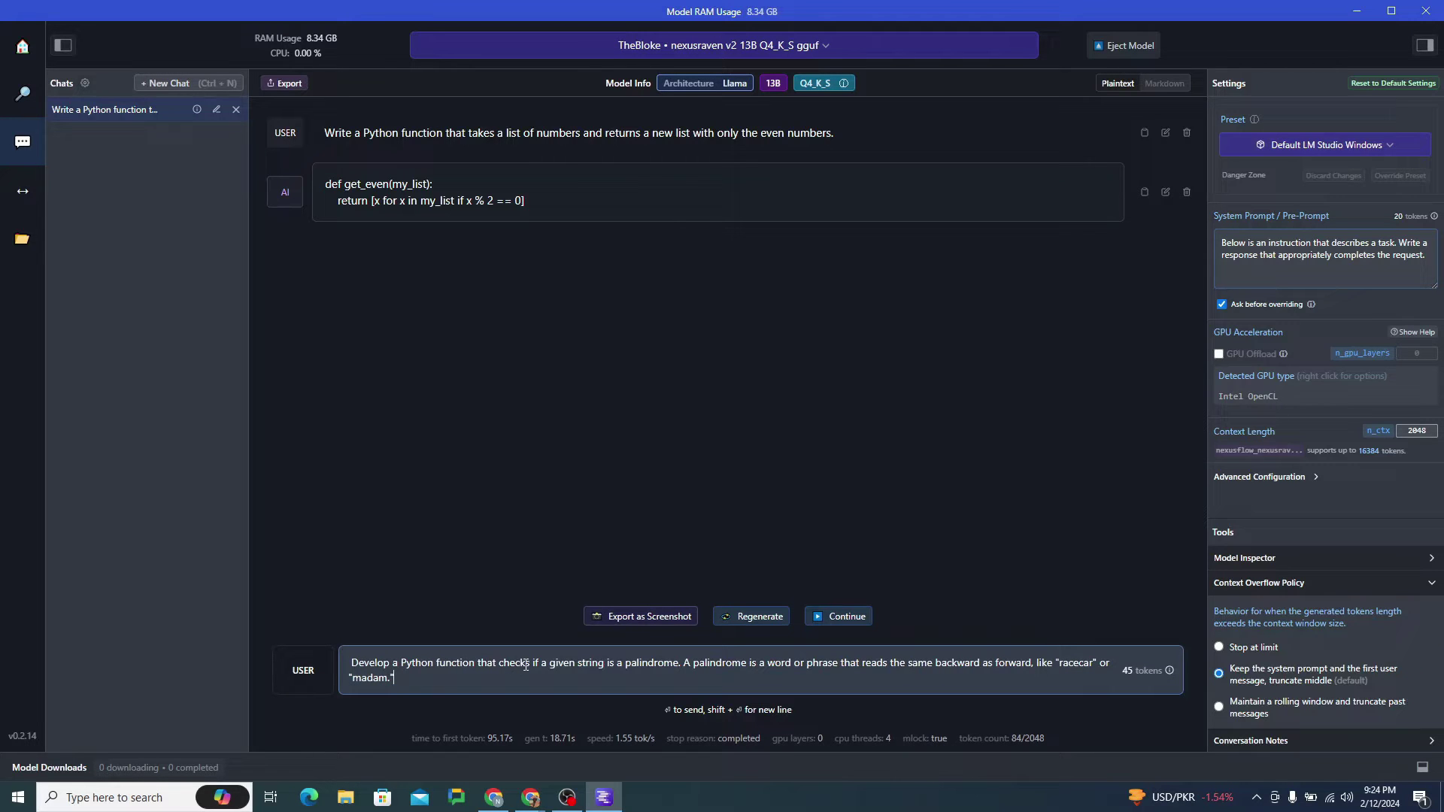
left_click_drag(541, 665, 674, 665)
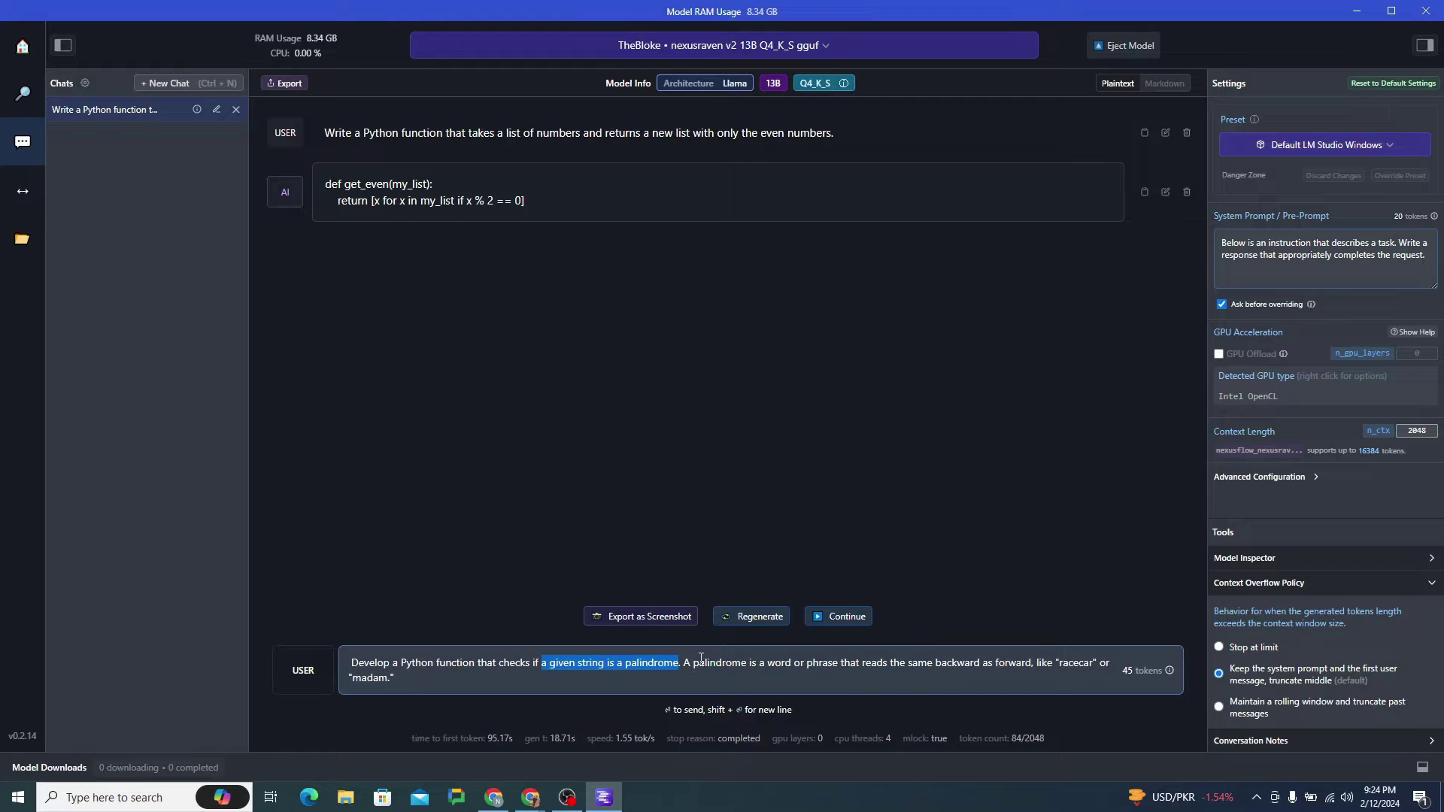
left_click_drag(815, 664, 1098, 665)
left_click_drag(348, 678, 392, 678)
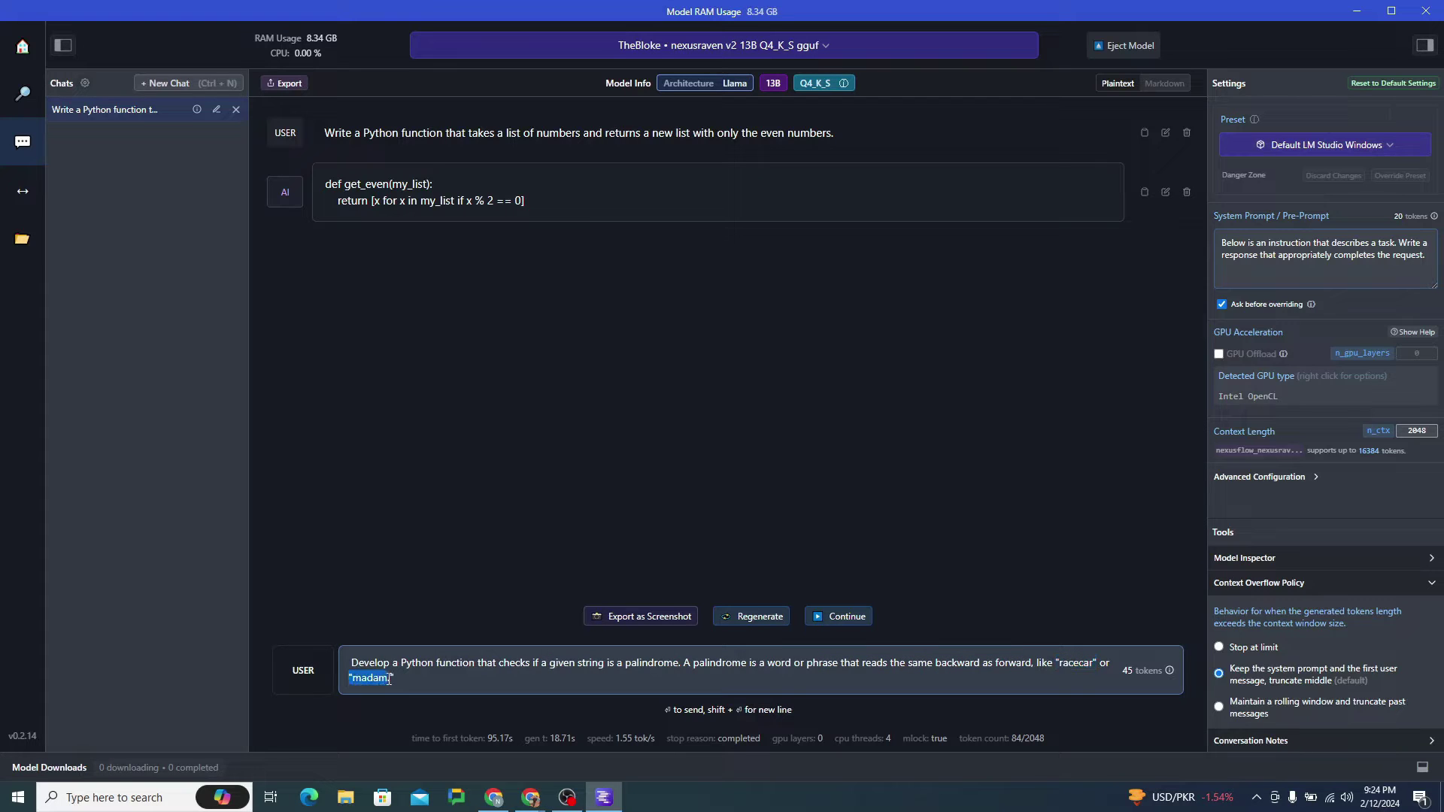
left_click(395, 678)
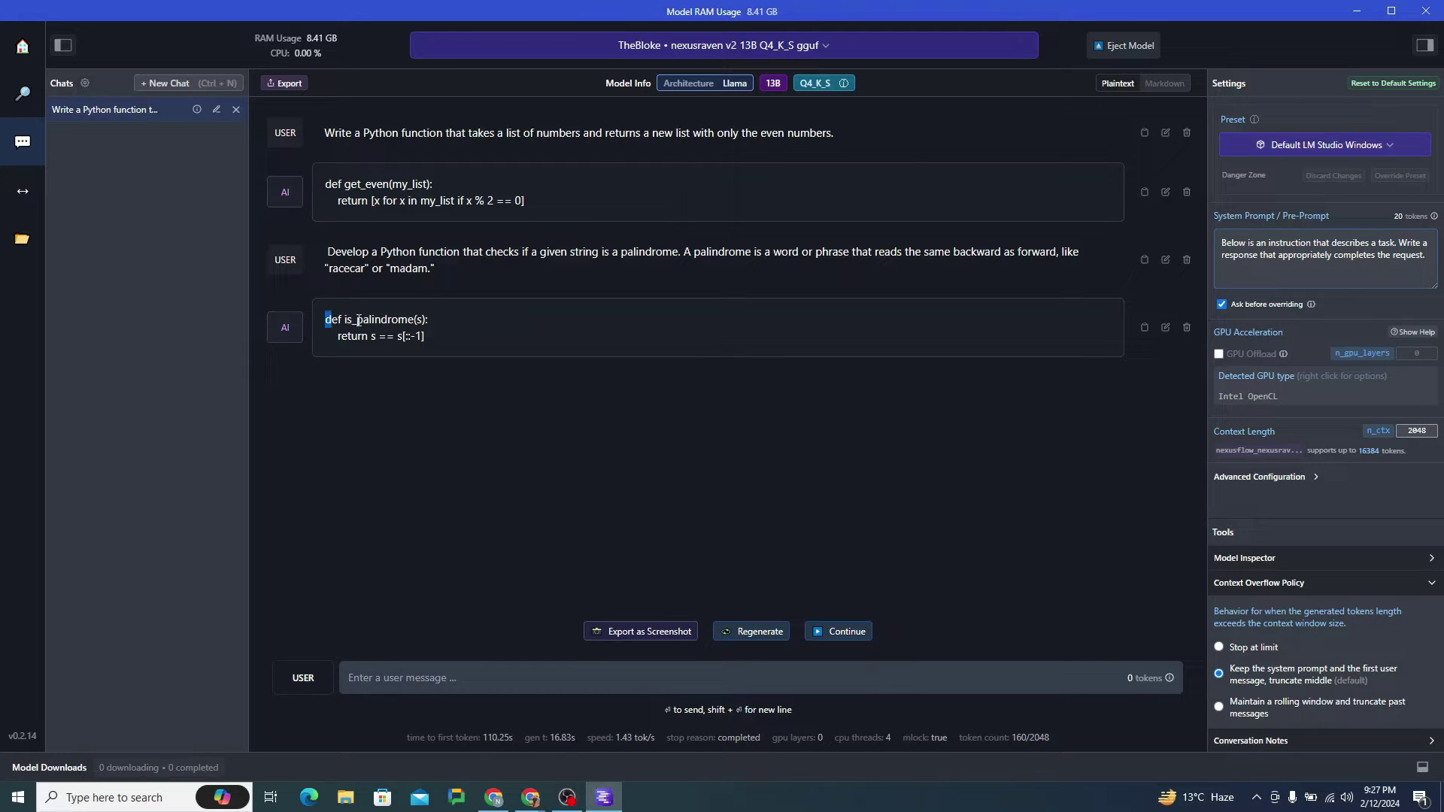
left_click_drag(324, 320, 425, 337)
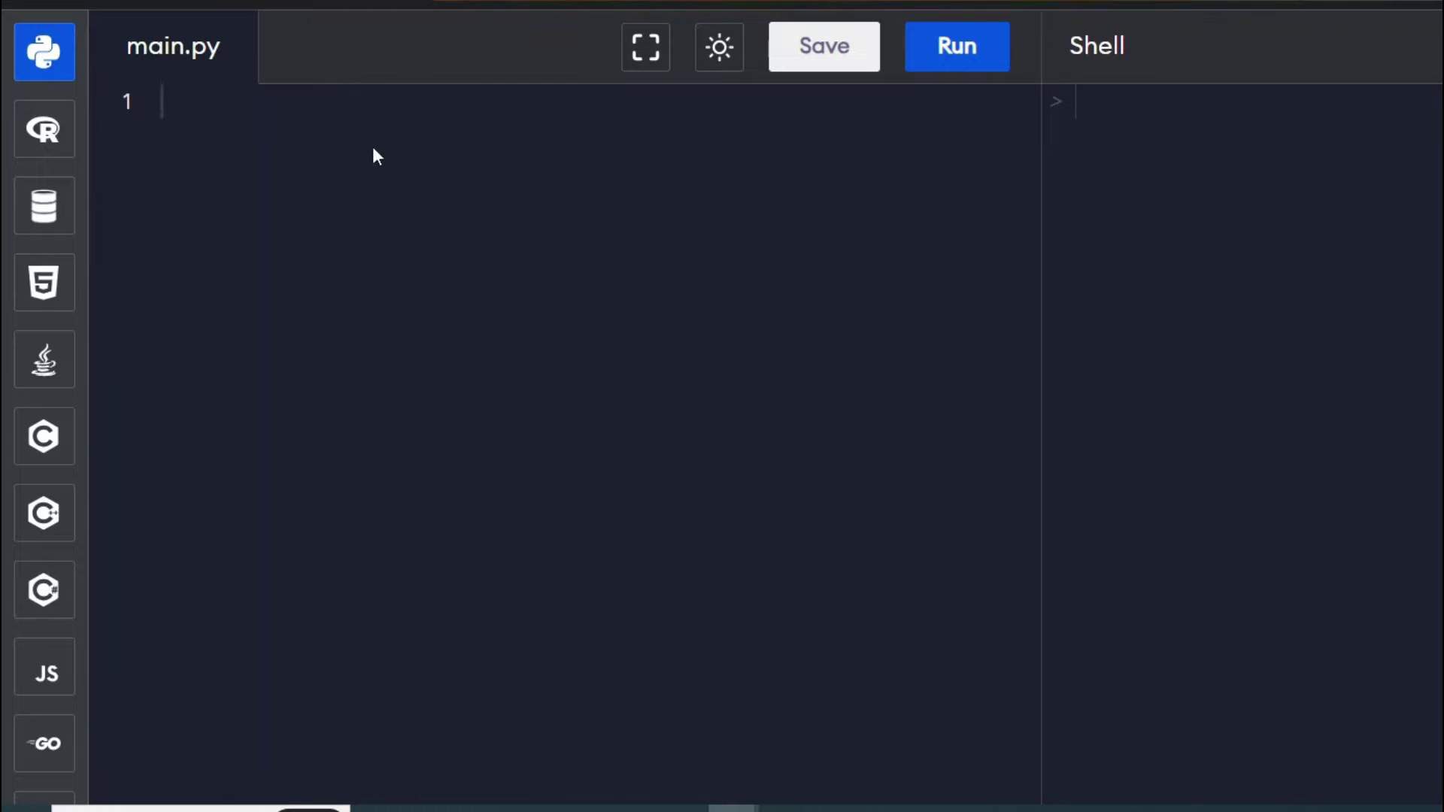
Step: Paste is_palindrome into main.py and add test strings racecar, apple and madam
type("def is_palindrome(s):     return s == s[::-1]")
type("a=")
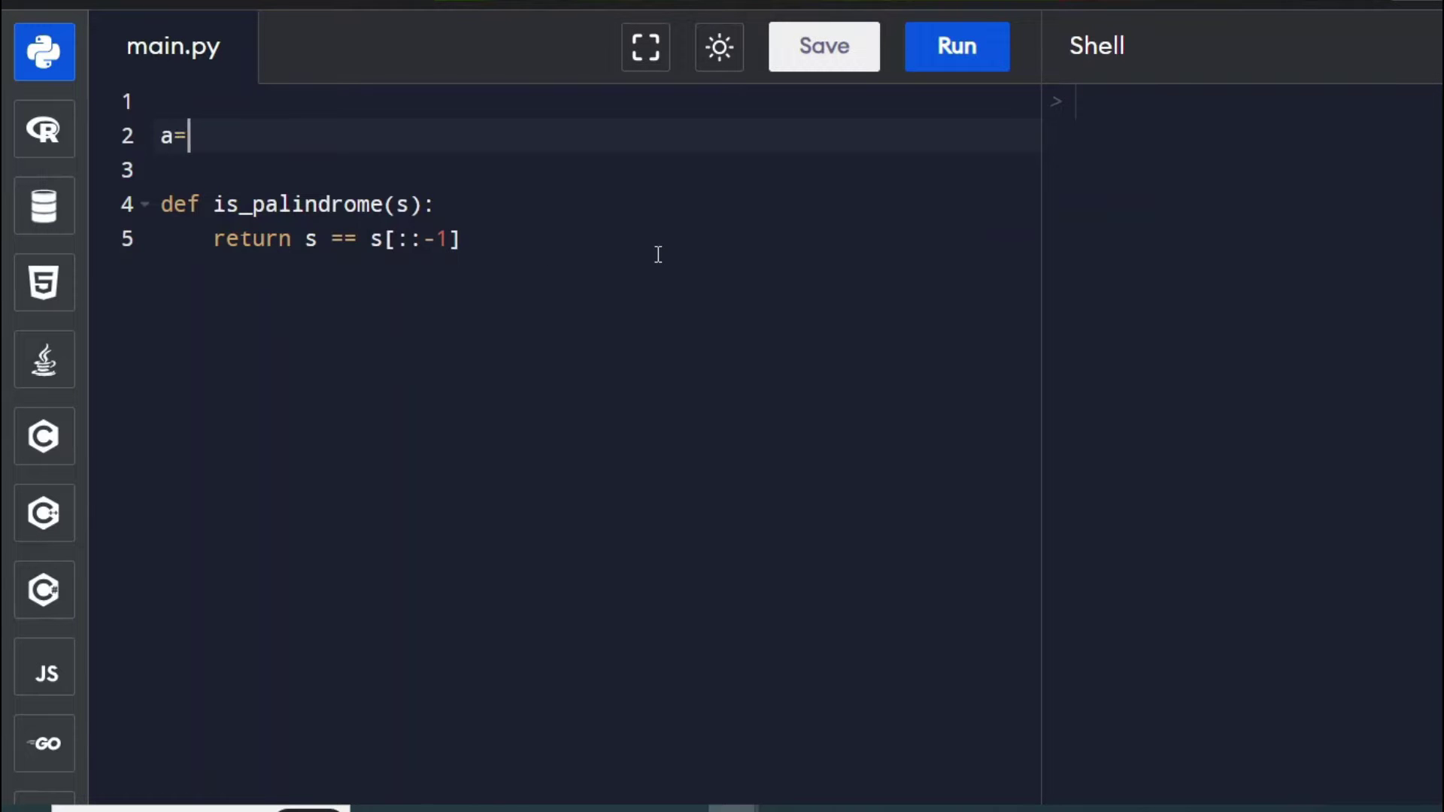
type("\"")
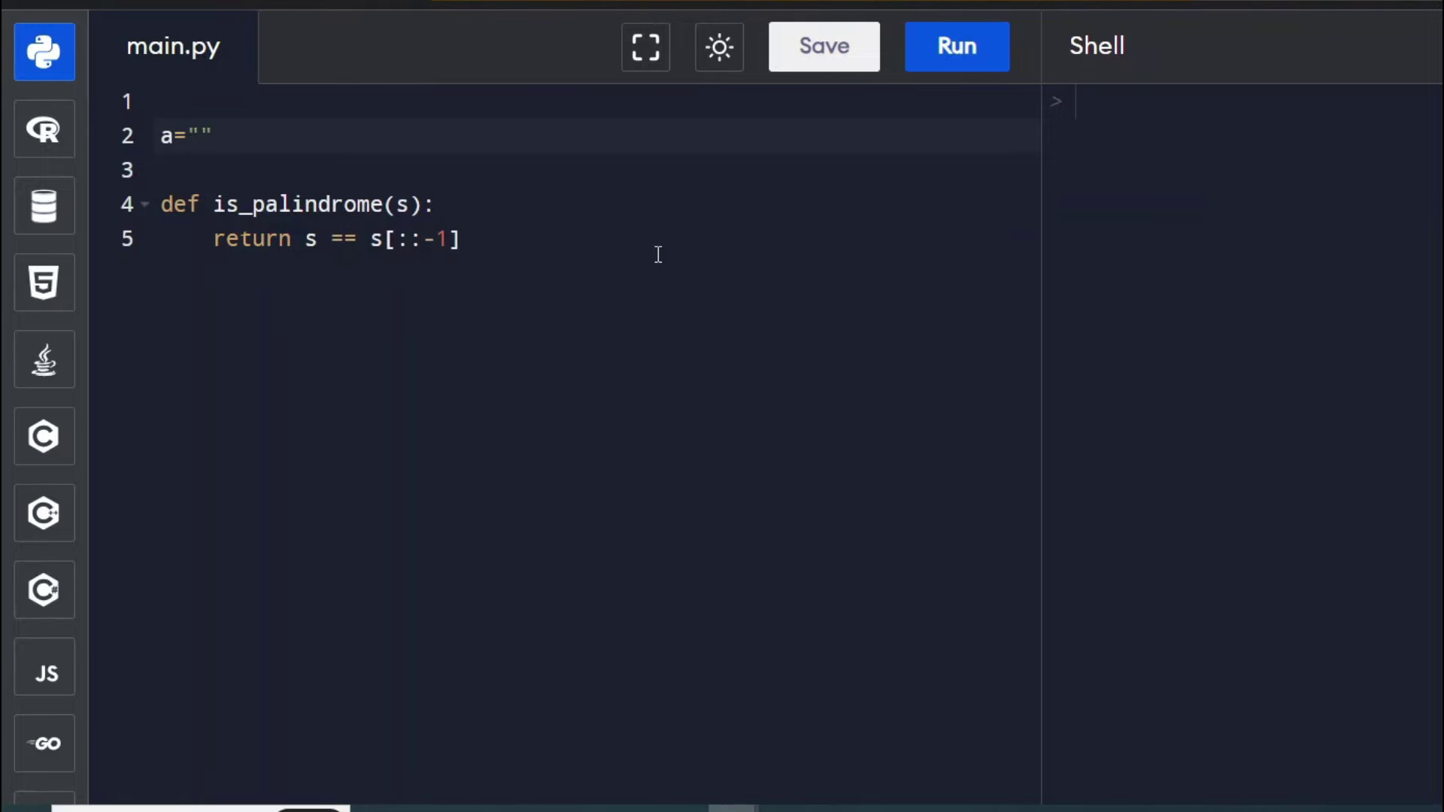
type("racecar")
key("End")
key("Return")
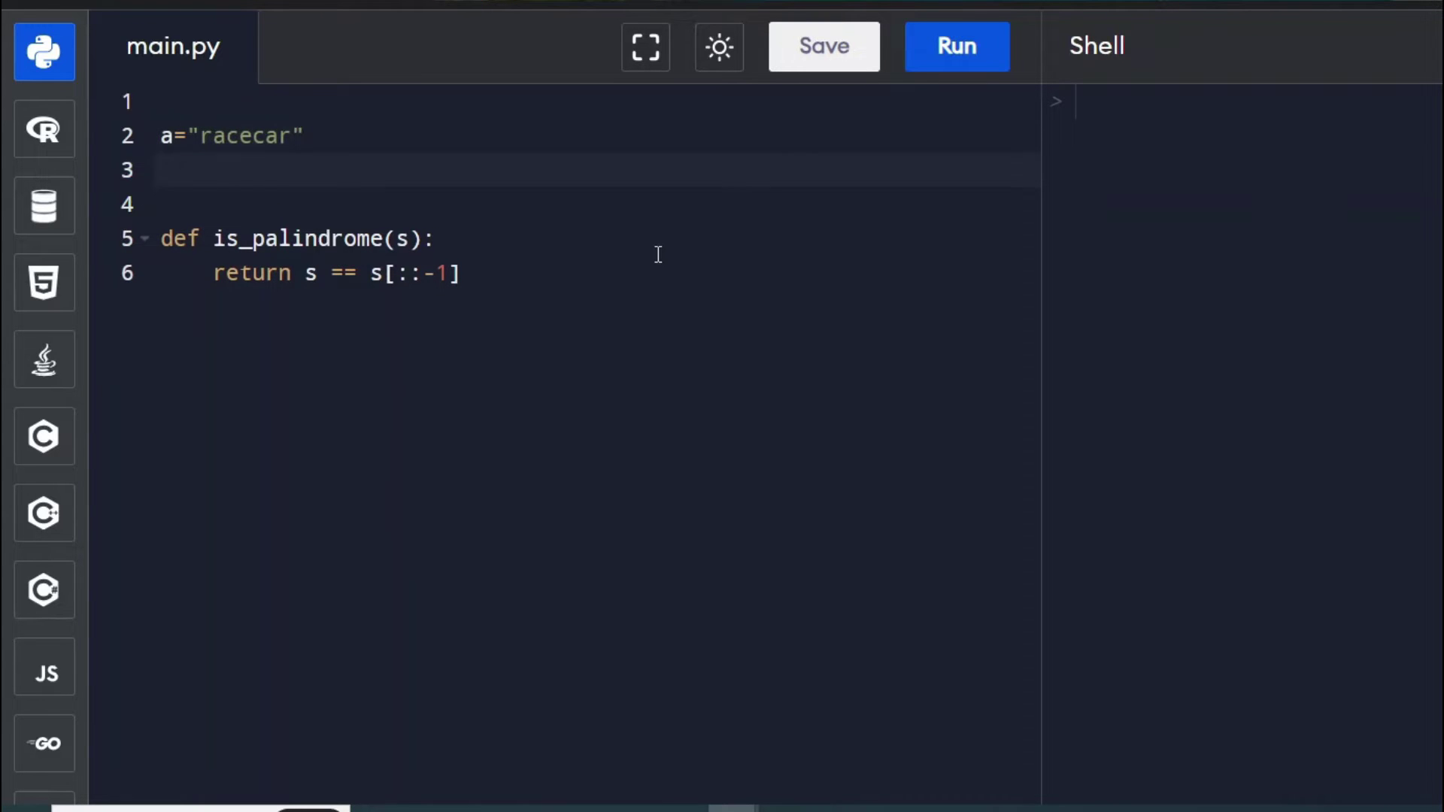
type("b=")
type("\"apple")
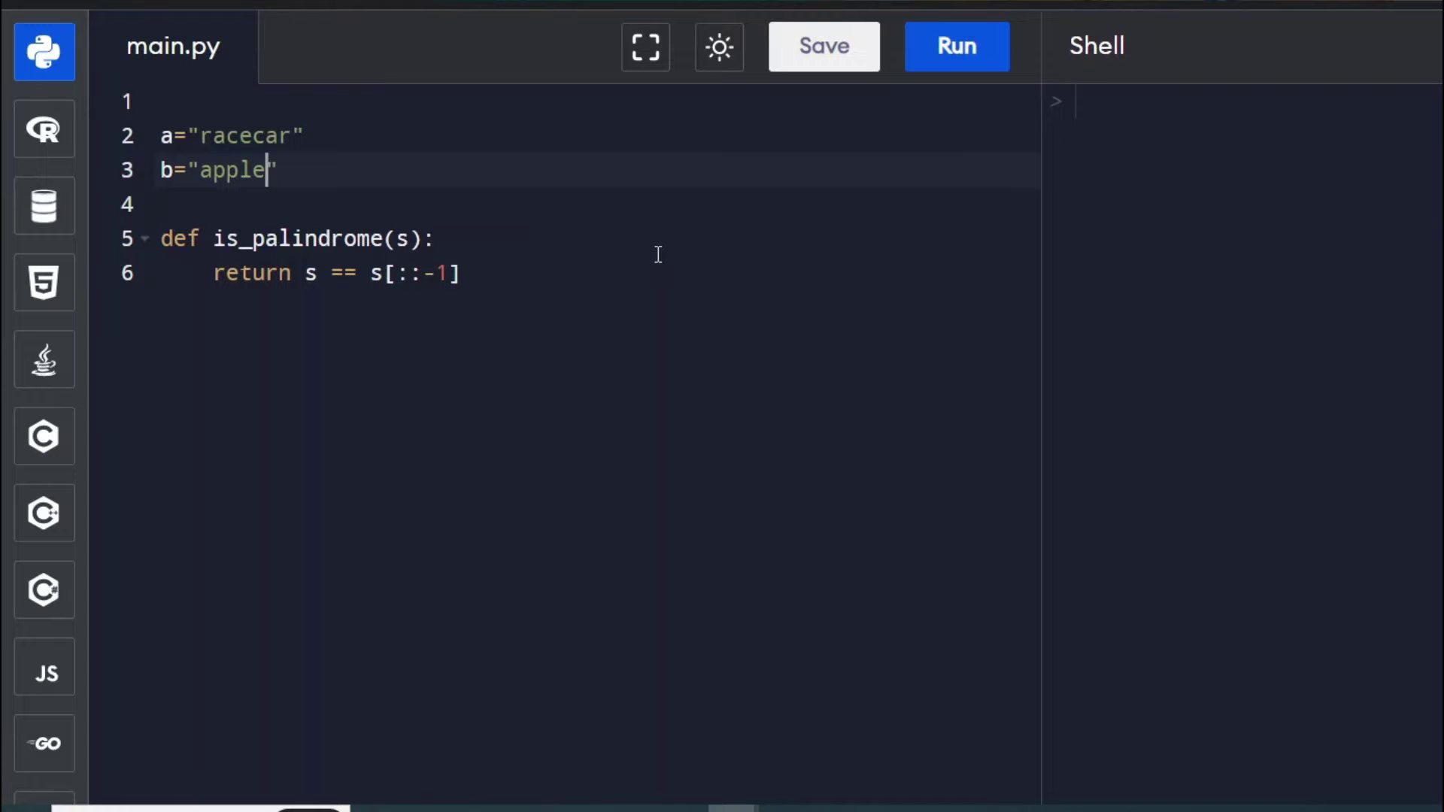
key("End")
key("Return")
type("c=\"")
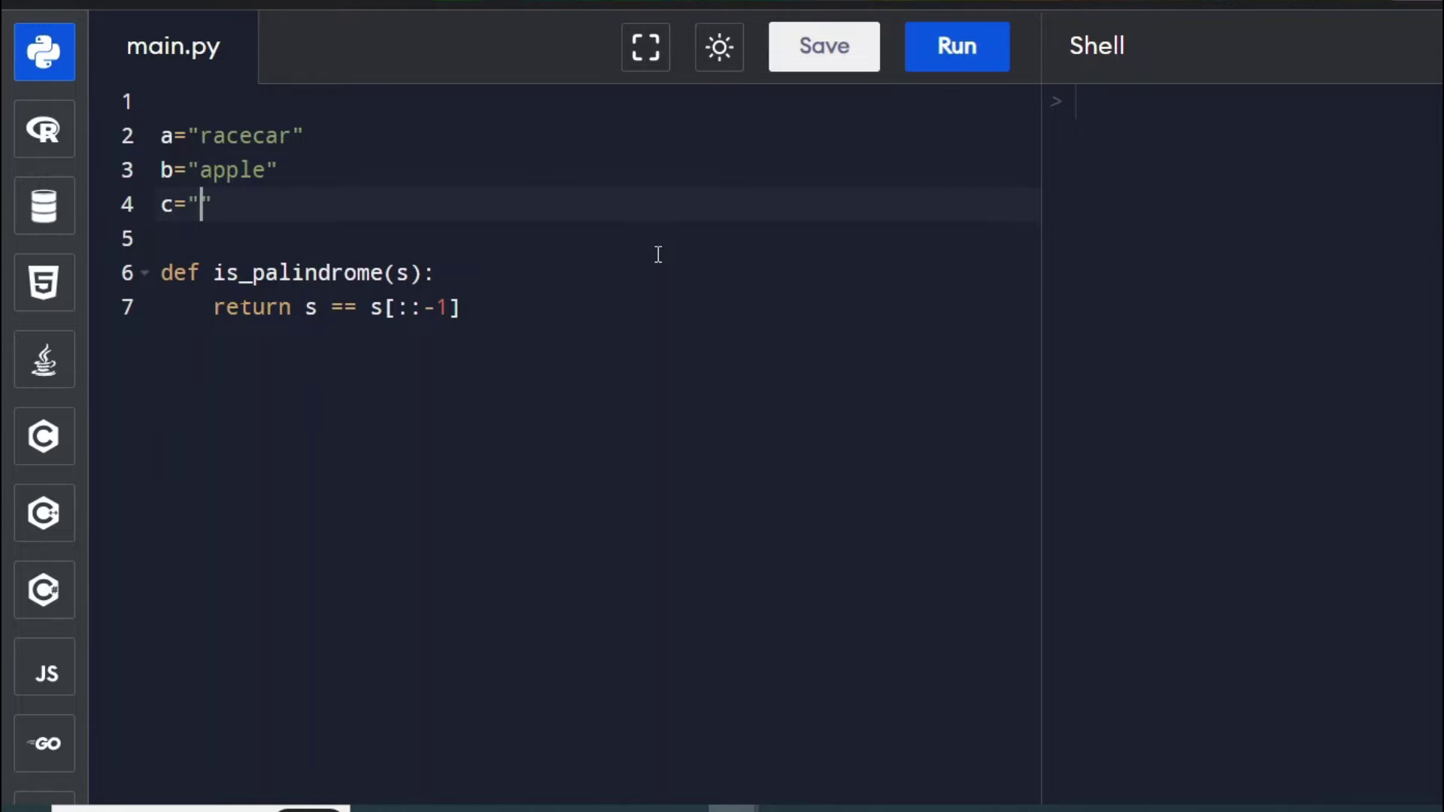
type("madam")
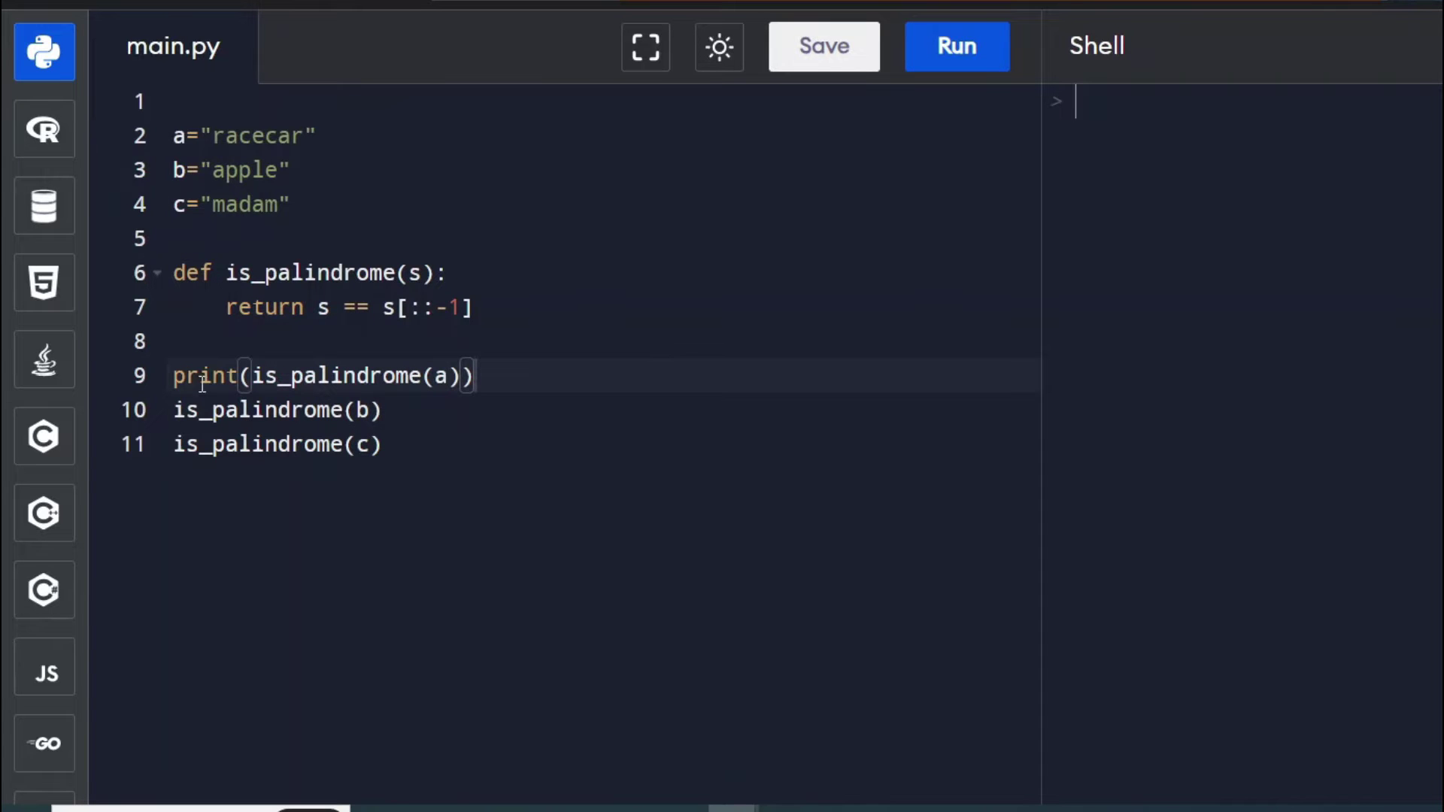
Step: Wrap the is_palindrome calls on lines 10 and 11 in print()
left_click(169, 410)
type("print(")
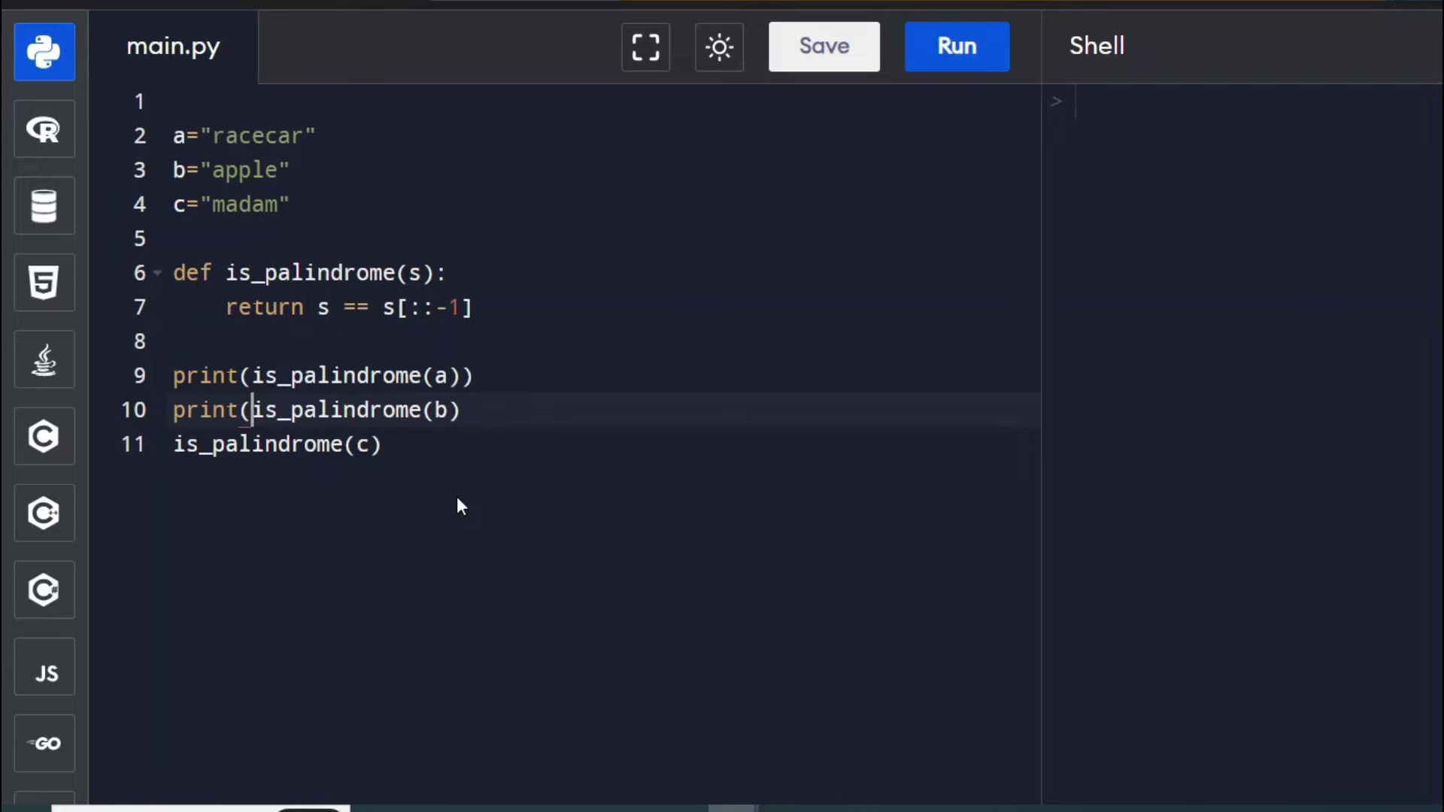
key("End")
type(")")
key("Down")
key("Home")
type("print(")
key("End")
type(")")
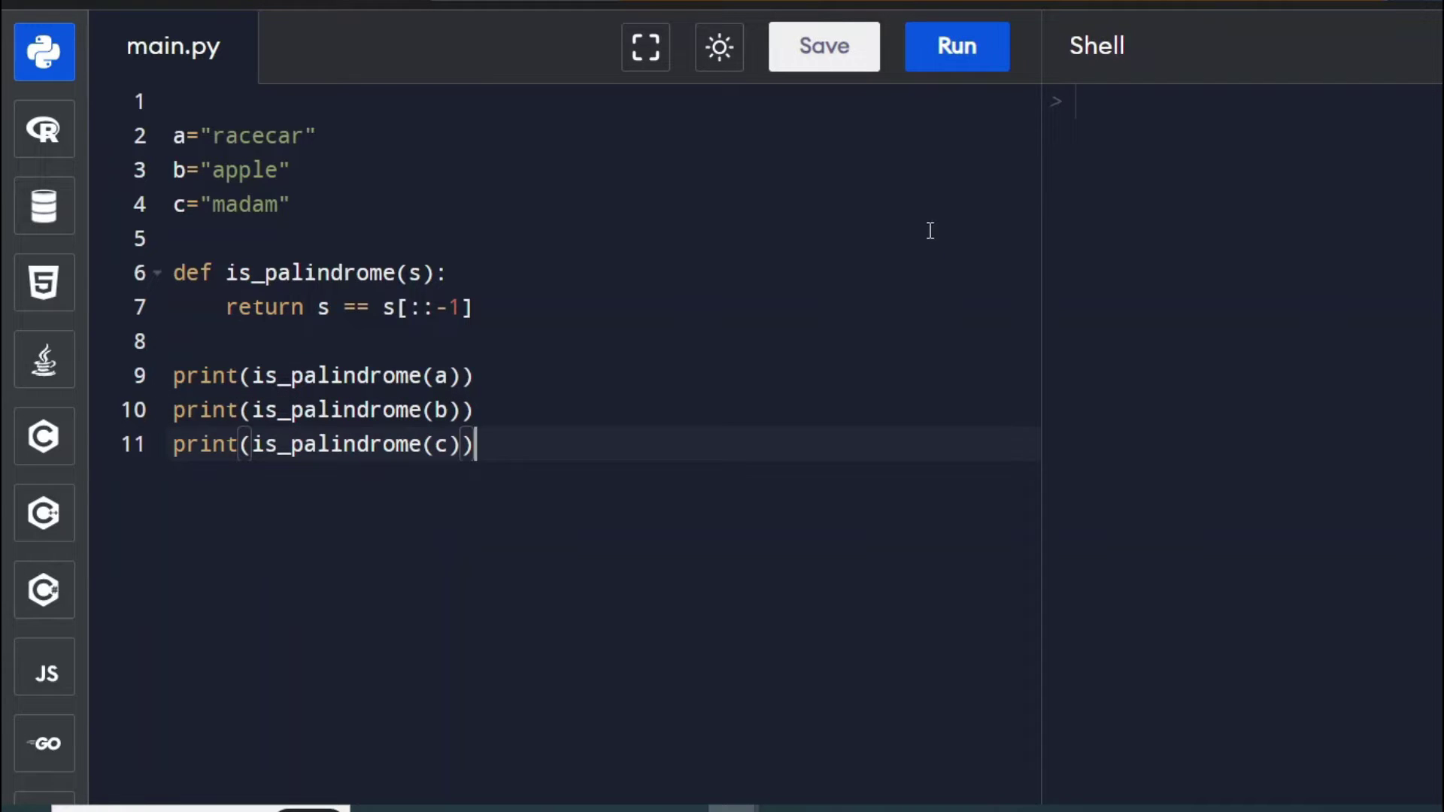
Step: Run the palindrome script and match the test strings to the True, False, True output
left_click(958, 47)
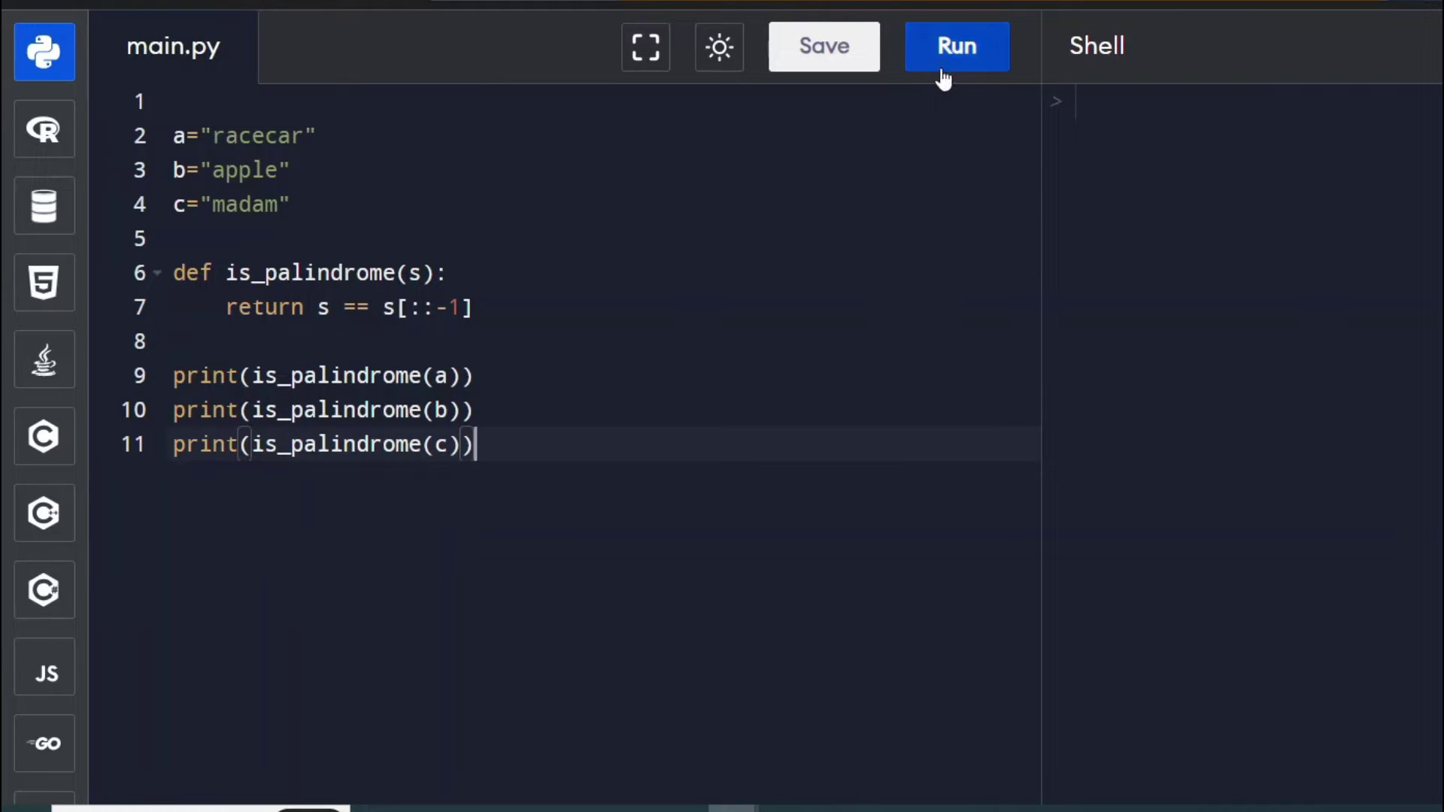
left_click(204, 136)
left_click_drag(203, 135, 322, 136)
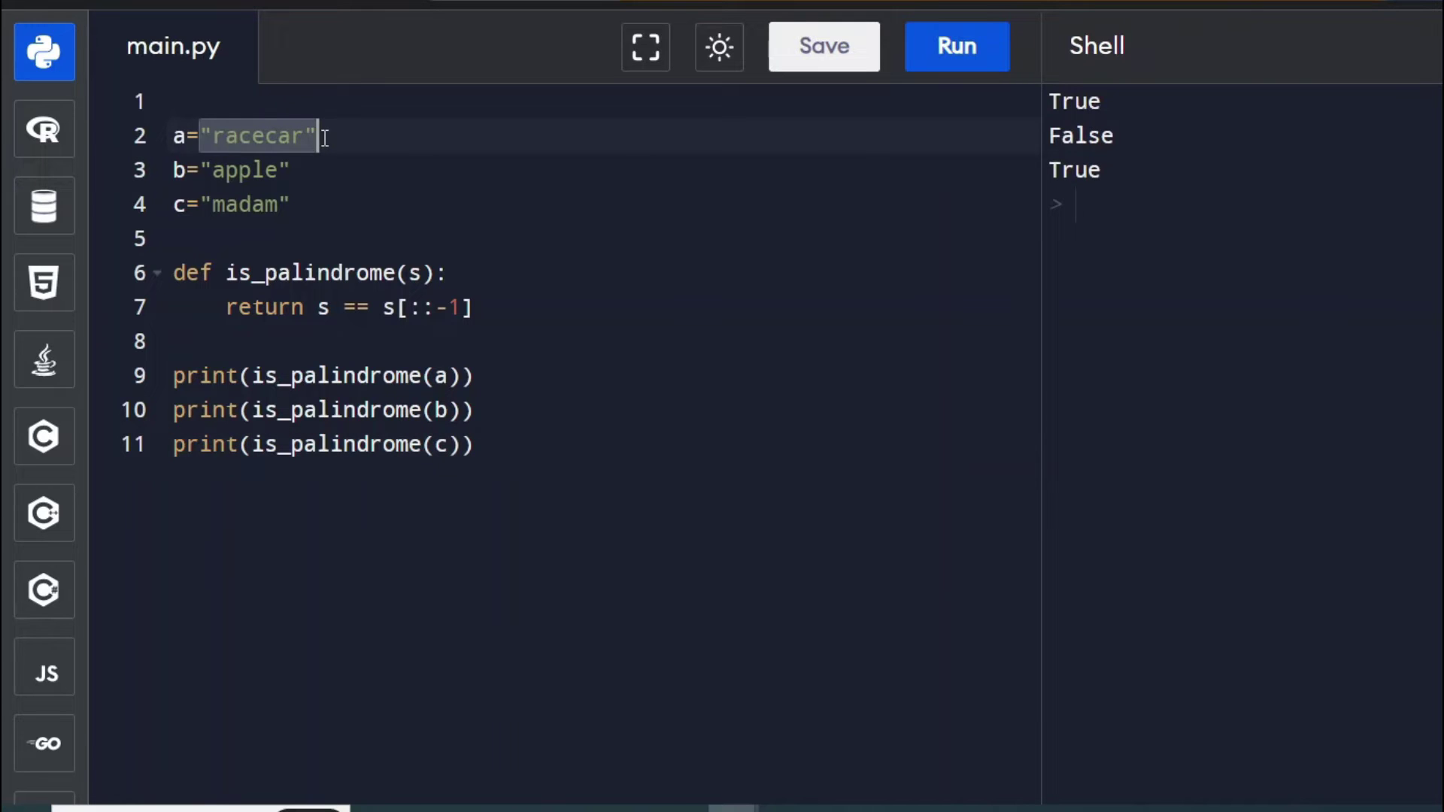
left_click_drag(1101, 104, 1051, 105)
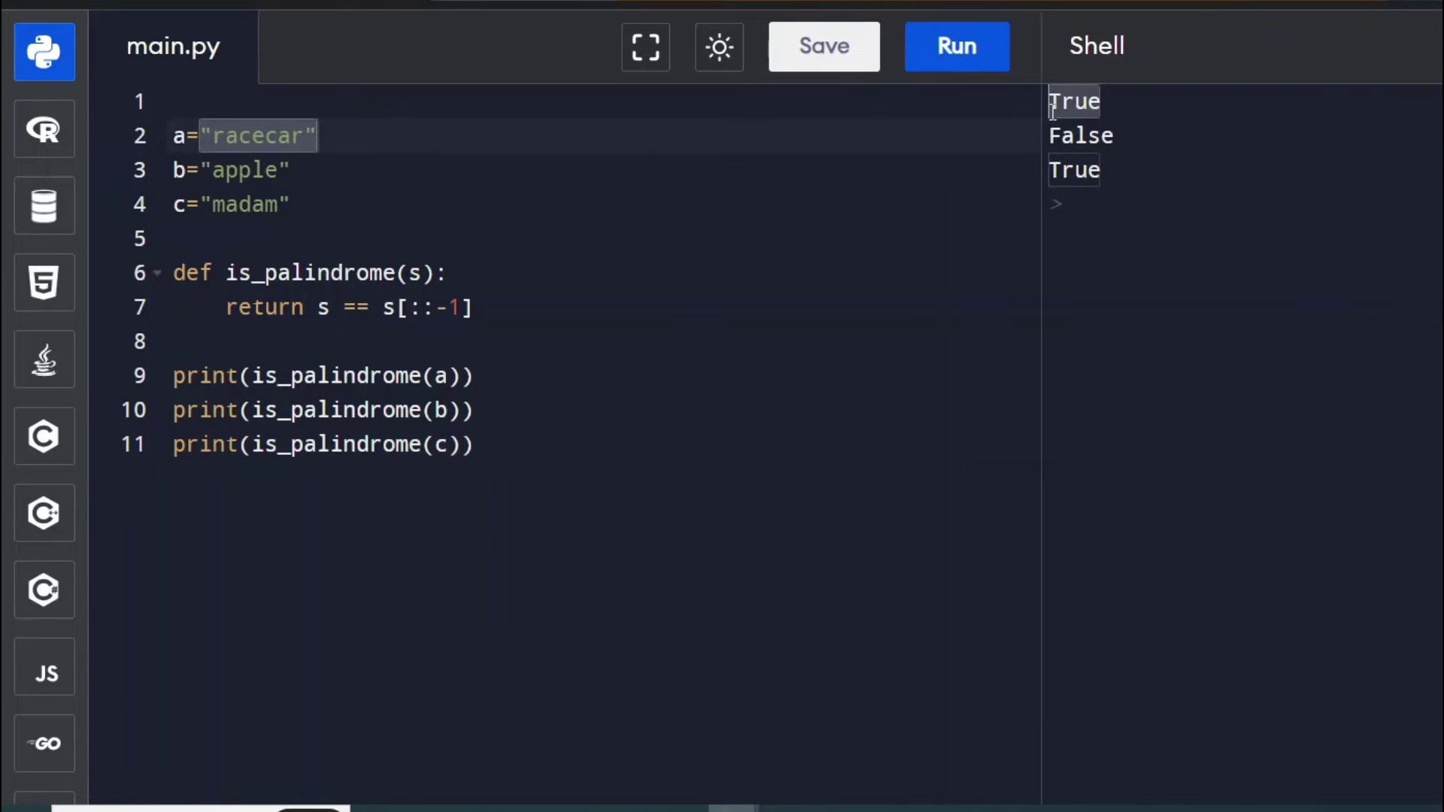
left_click_drag(213, 170, 294, 169)
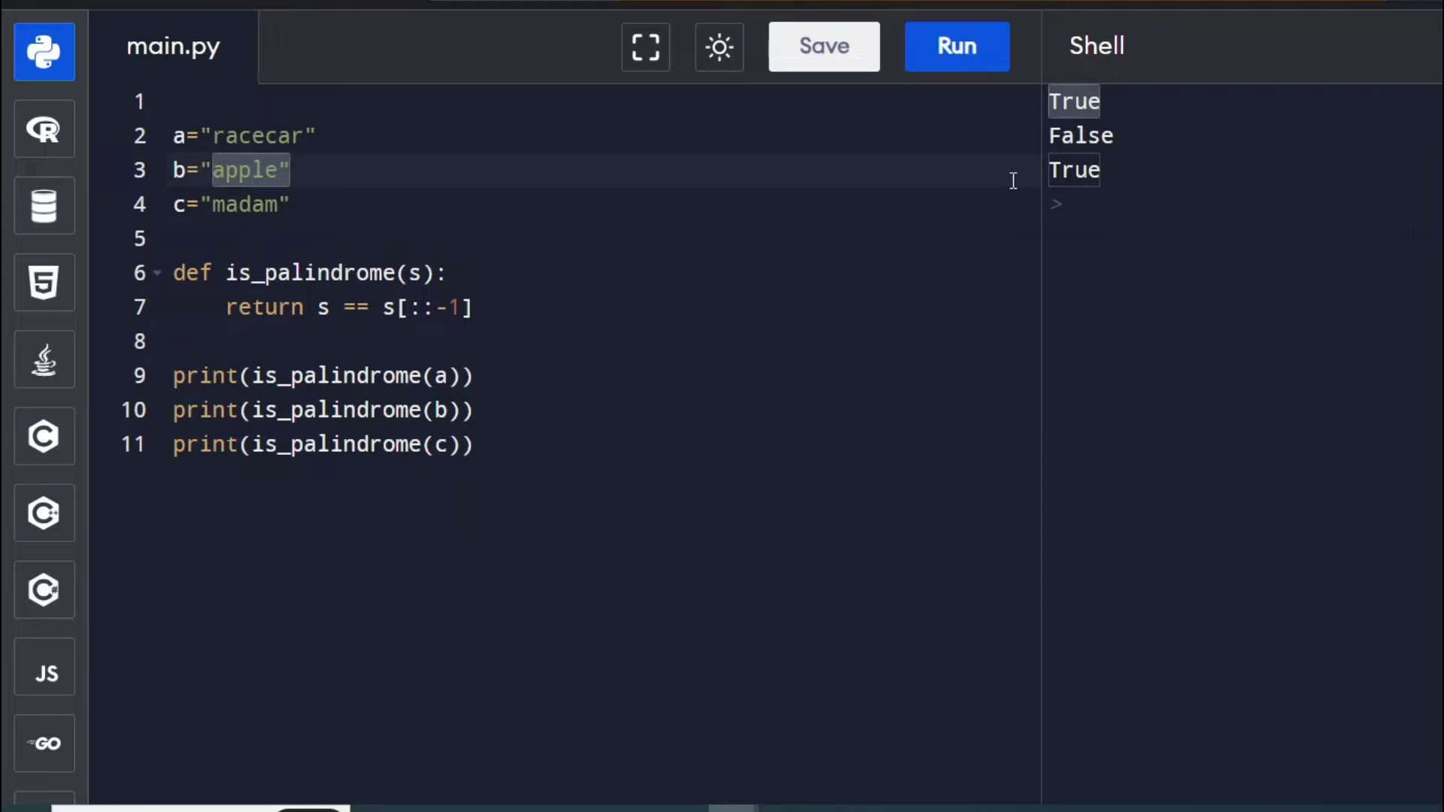
left_click(1100, 173)
left_click_drag(1100, 173, 1050, 173)
Step: Highlight the is_palindrome definition, then clear the selections, including the one in LM Studio
left_click_drag(474, 311, 173, 274)
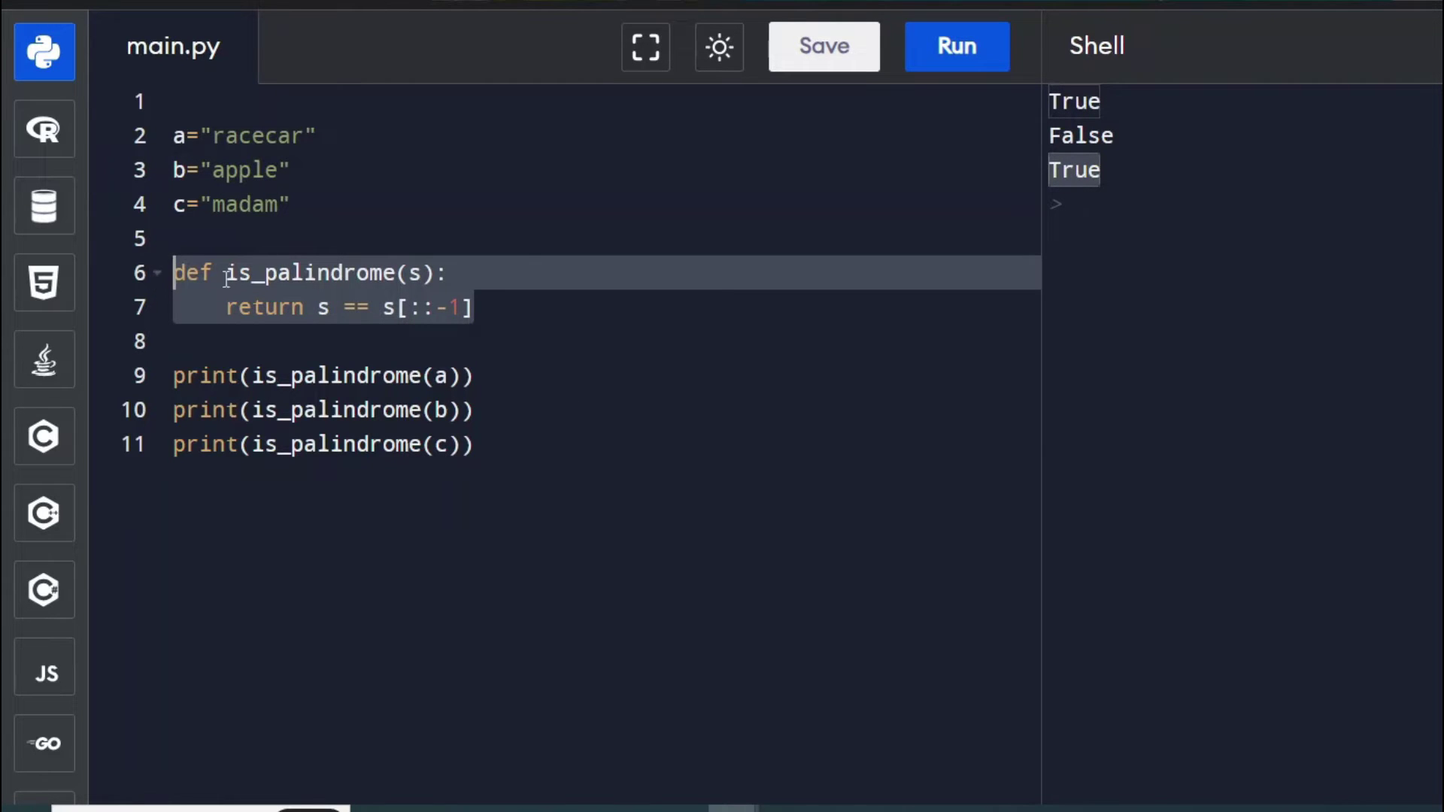
left_click(276, 273)
left_click(356, 307)
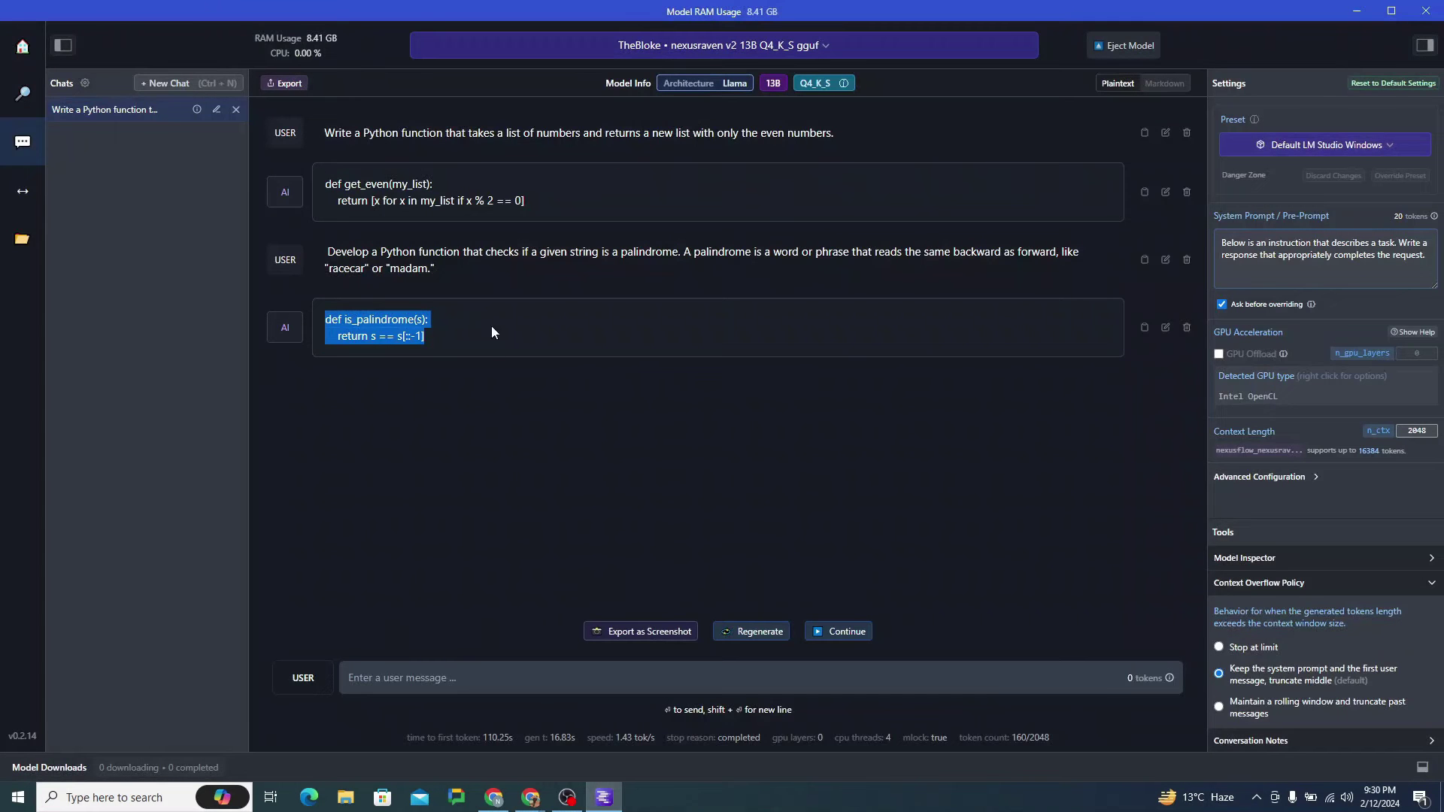
left_click(491, 344)
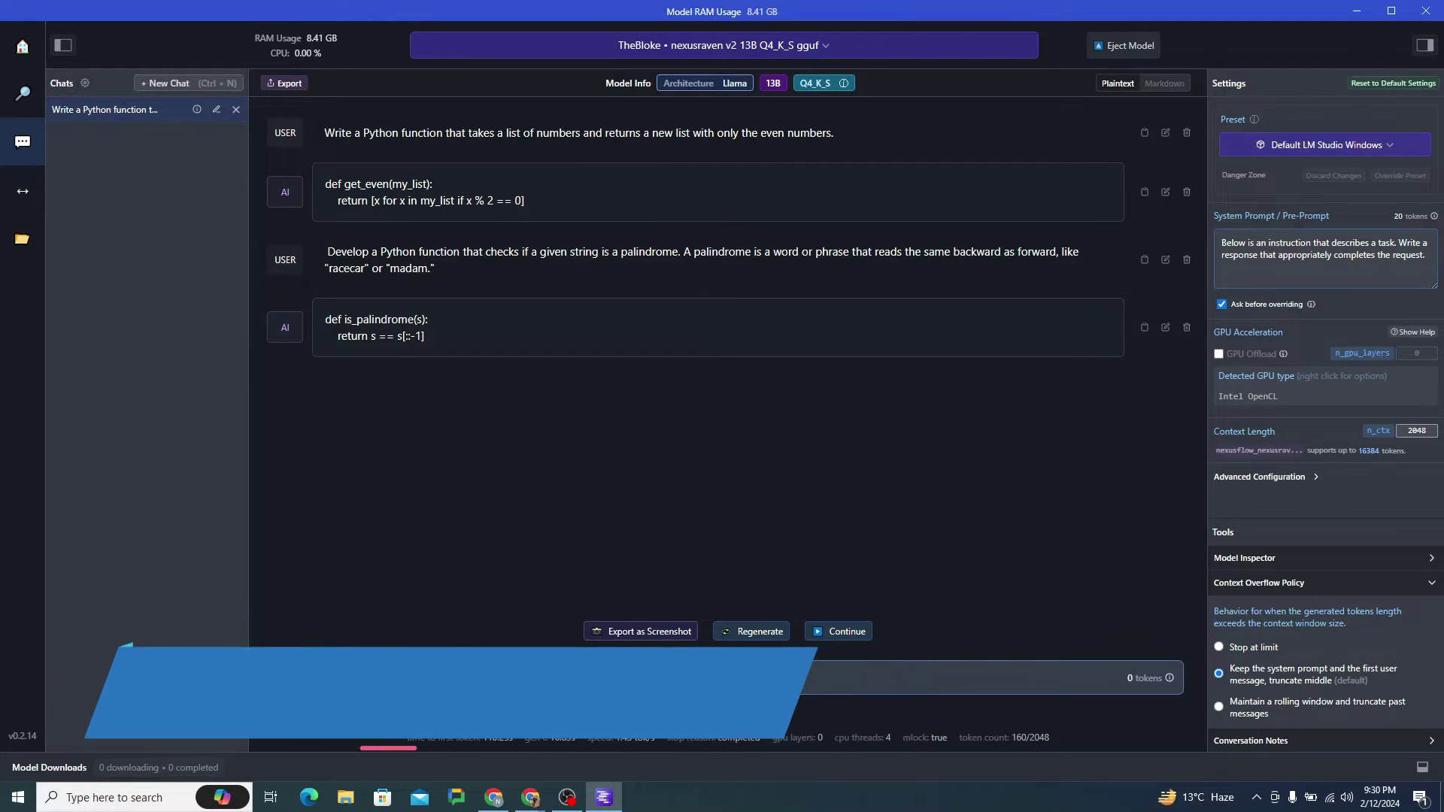
Step: Paste the two-coins question and highlight the always-heads coin, fair-coin and both-heads details
left_click(497, 677)
type("You have two coins: one that always lands heads and one that lands heads with a probability of 50%. You flip both coins and they both land heads. What is the probability that the second coin is the one that always lands heads?")
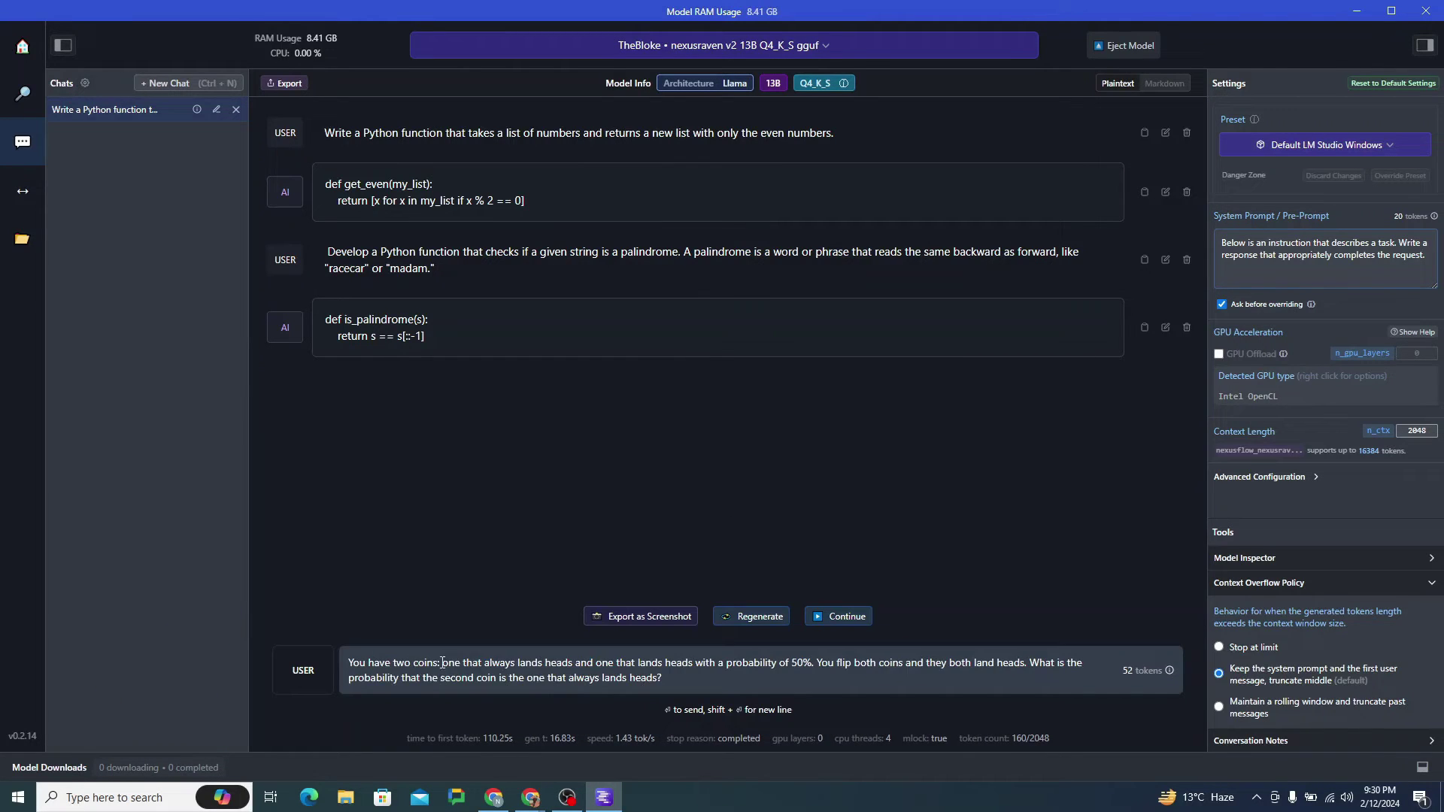
left_click_drag(441, 662, 572, 662)
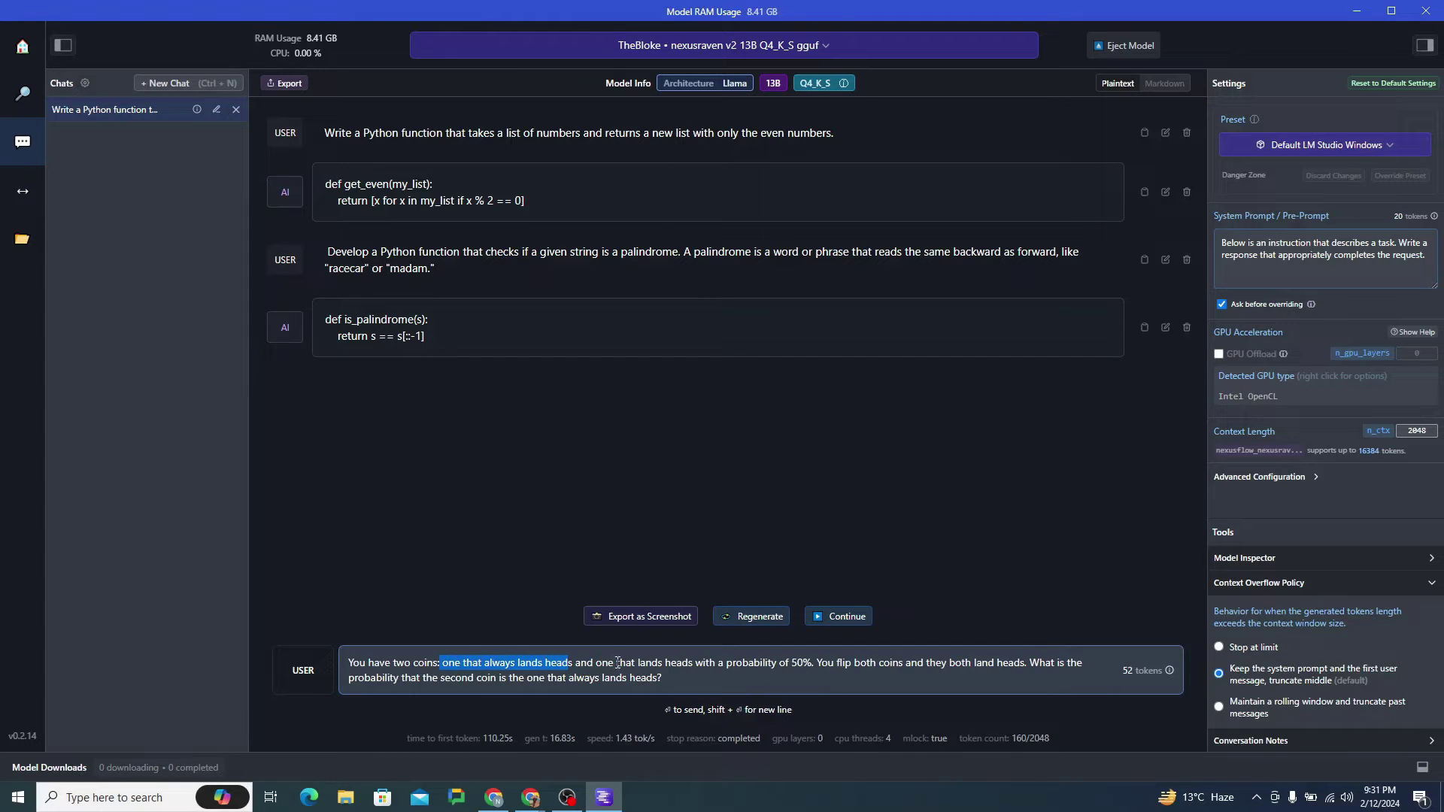
left_click_drag(617, 665, 1029, 663)
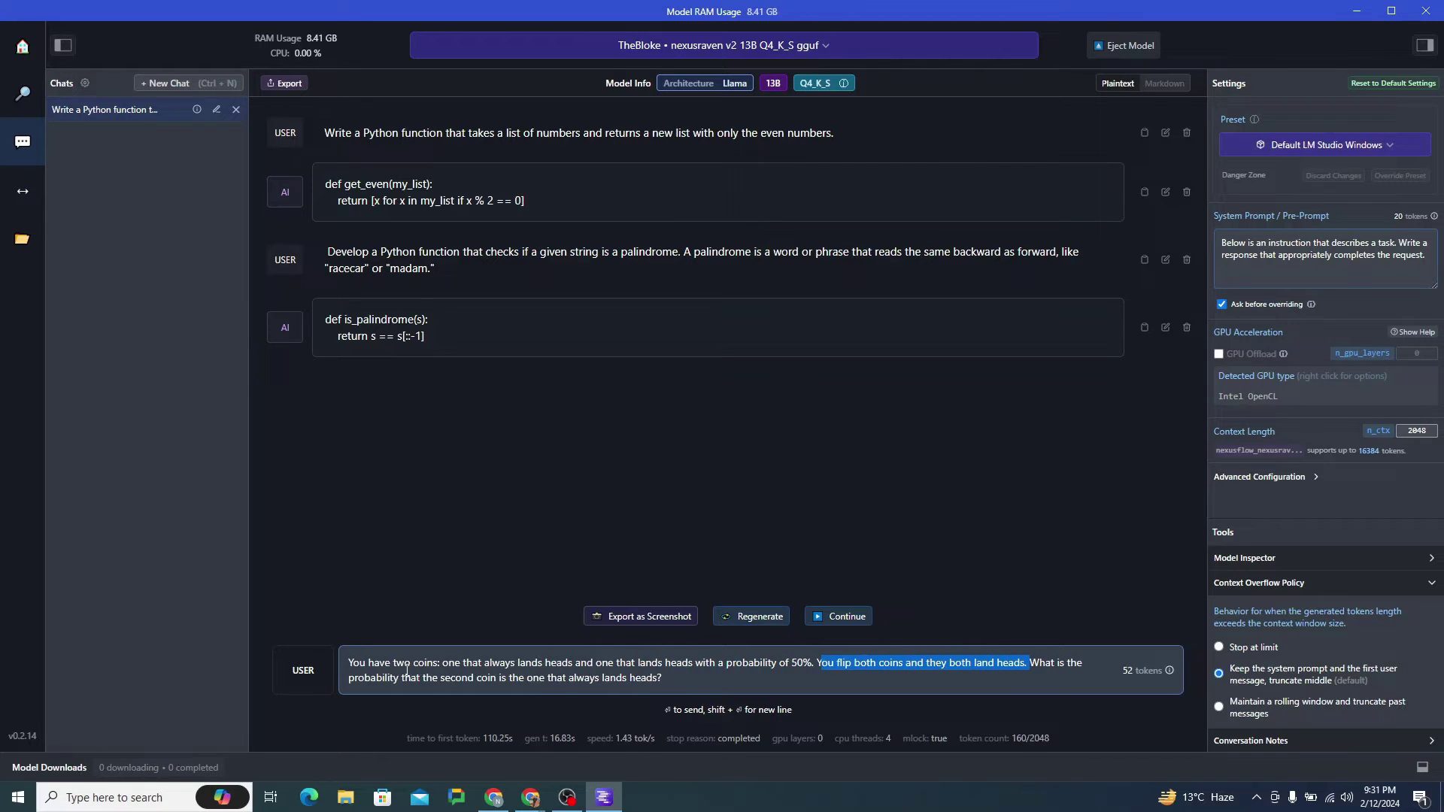
left_click_drag(404, 678, 659, 677)
left_click(667, 677)
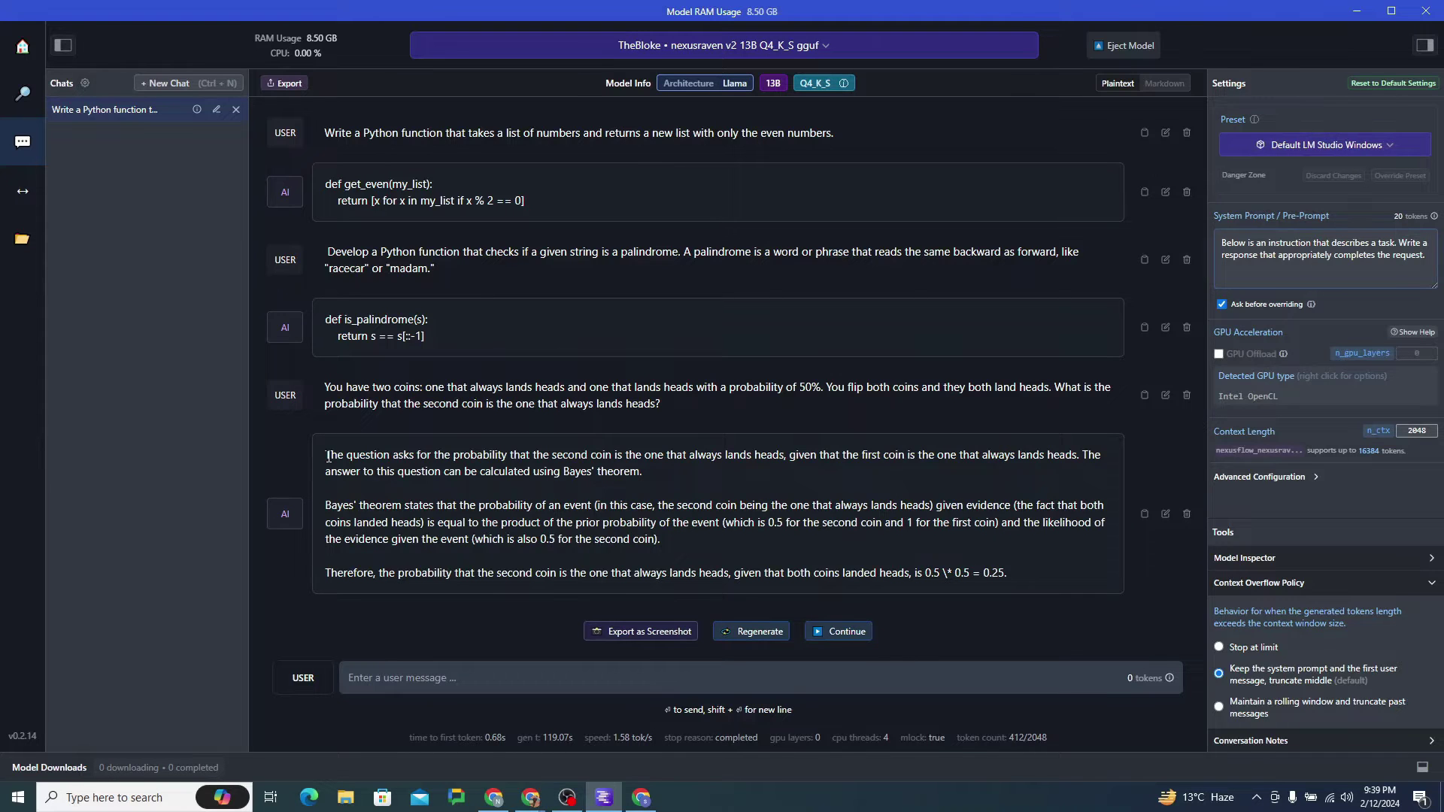
left_click_drag(325, 455, 1048, 454)
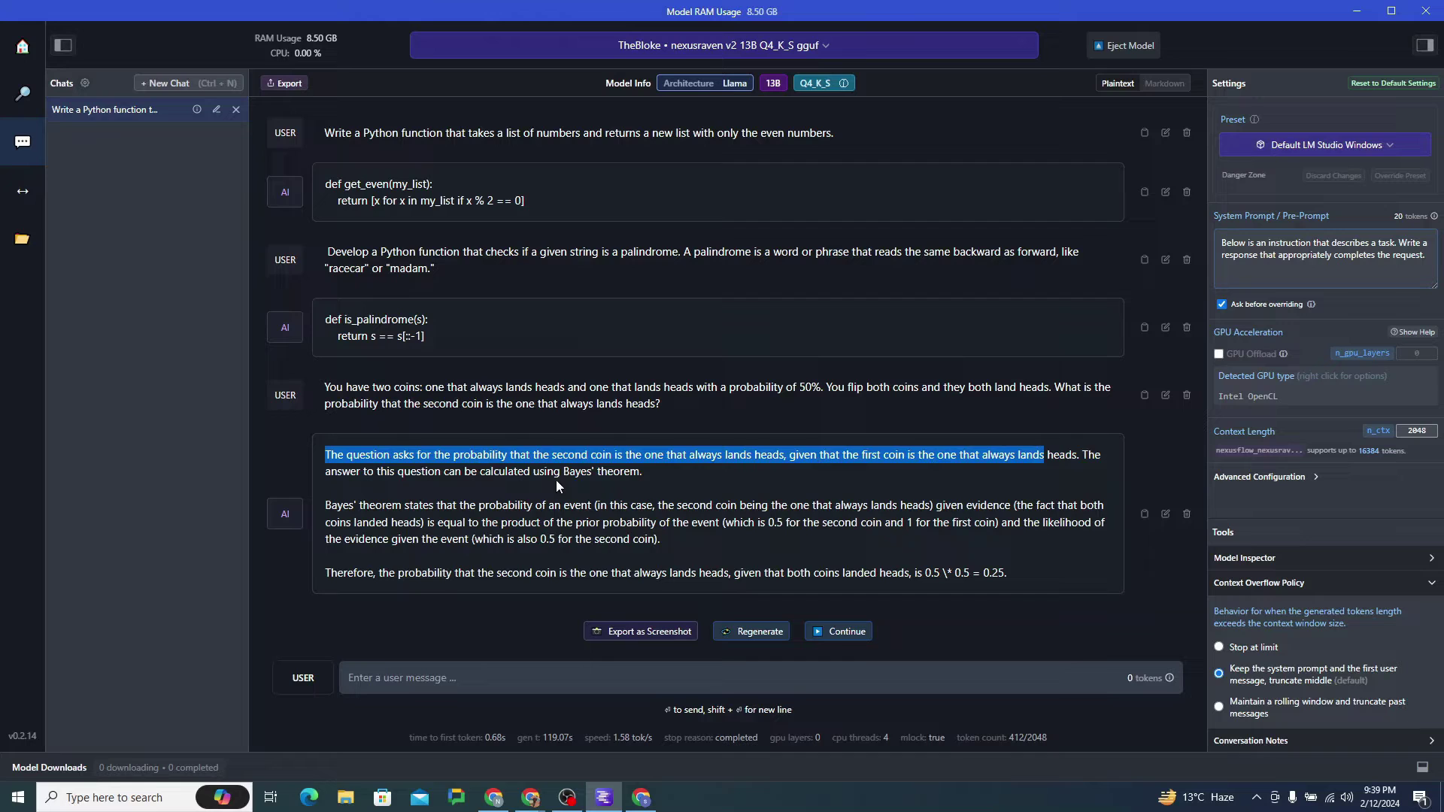
left_click_drag(481, 472, 649, 476)
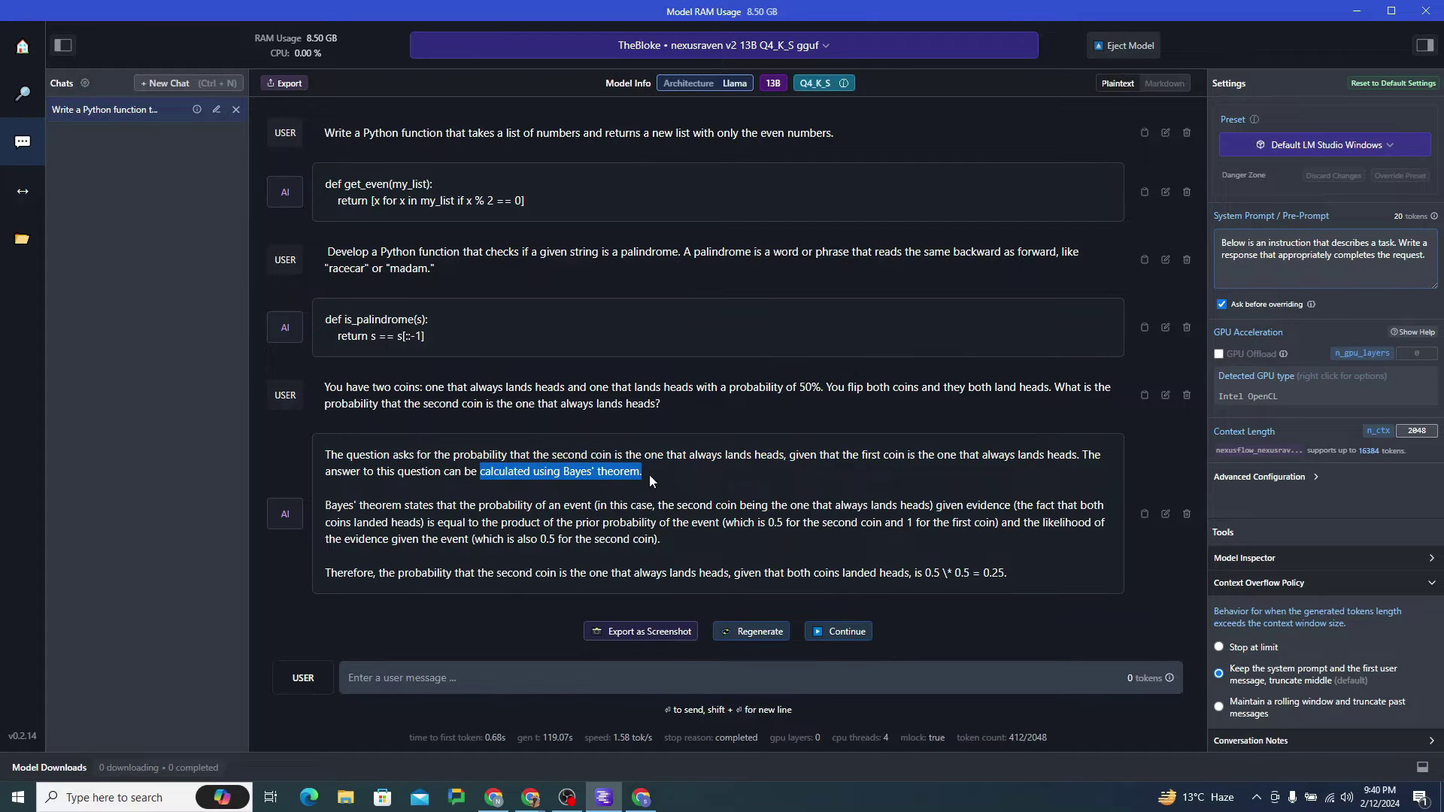
left_click_drag(327, 505, 694, 543)
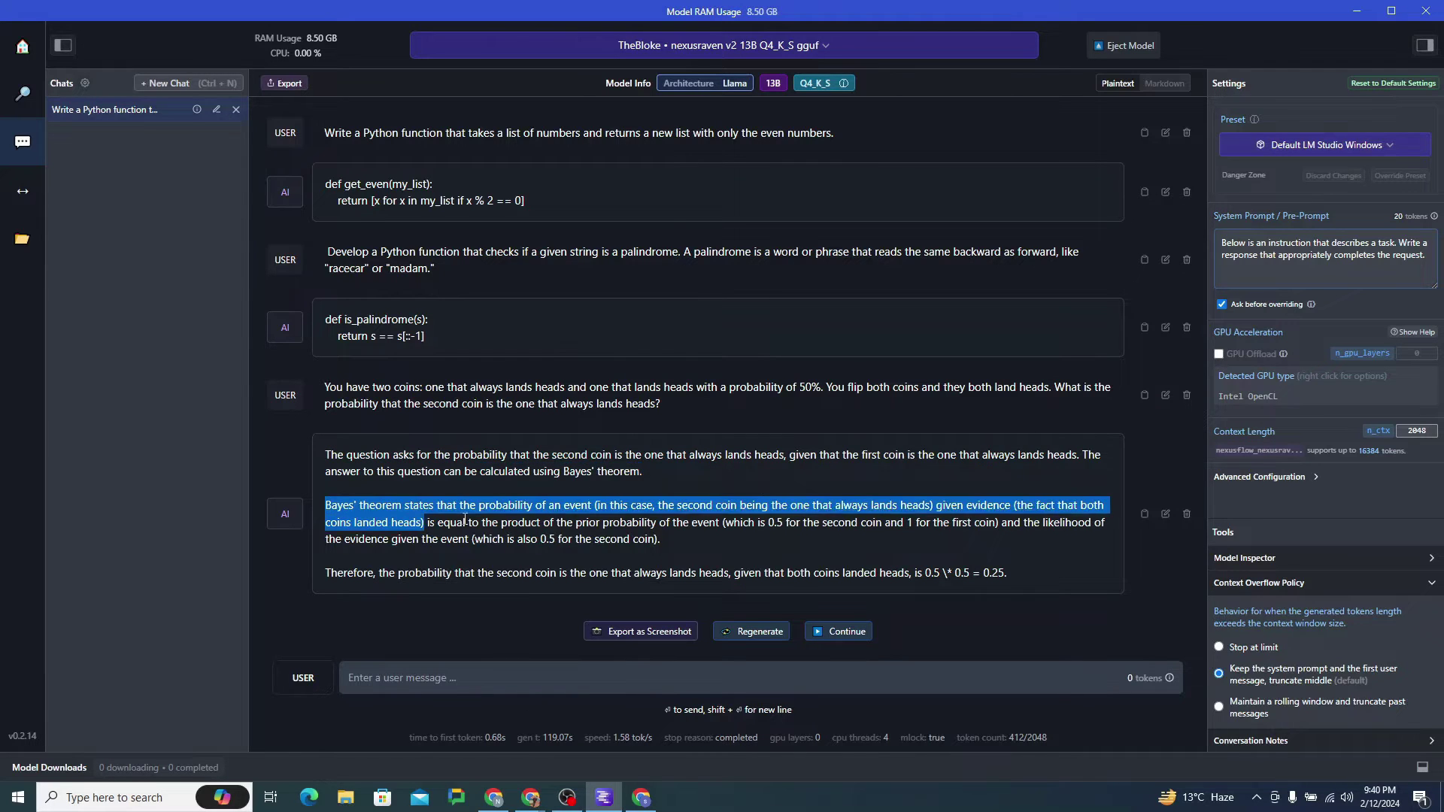
left_click(695, 544)
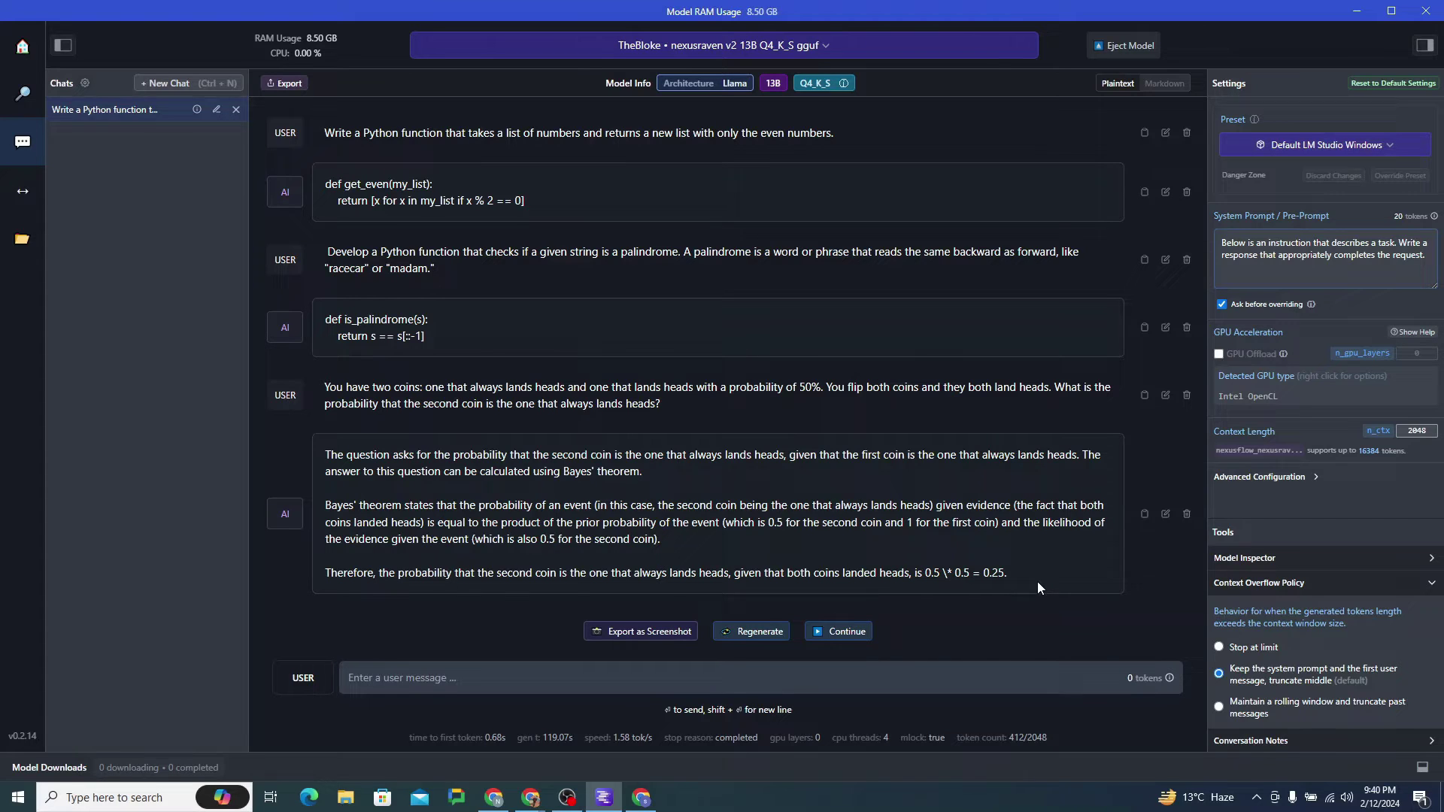
left_click_drag(1007, 573, 321, 576)
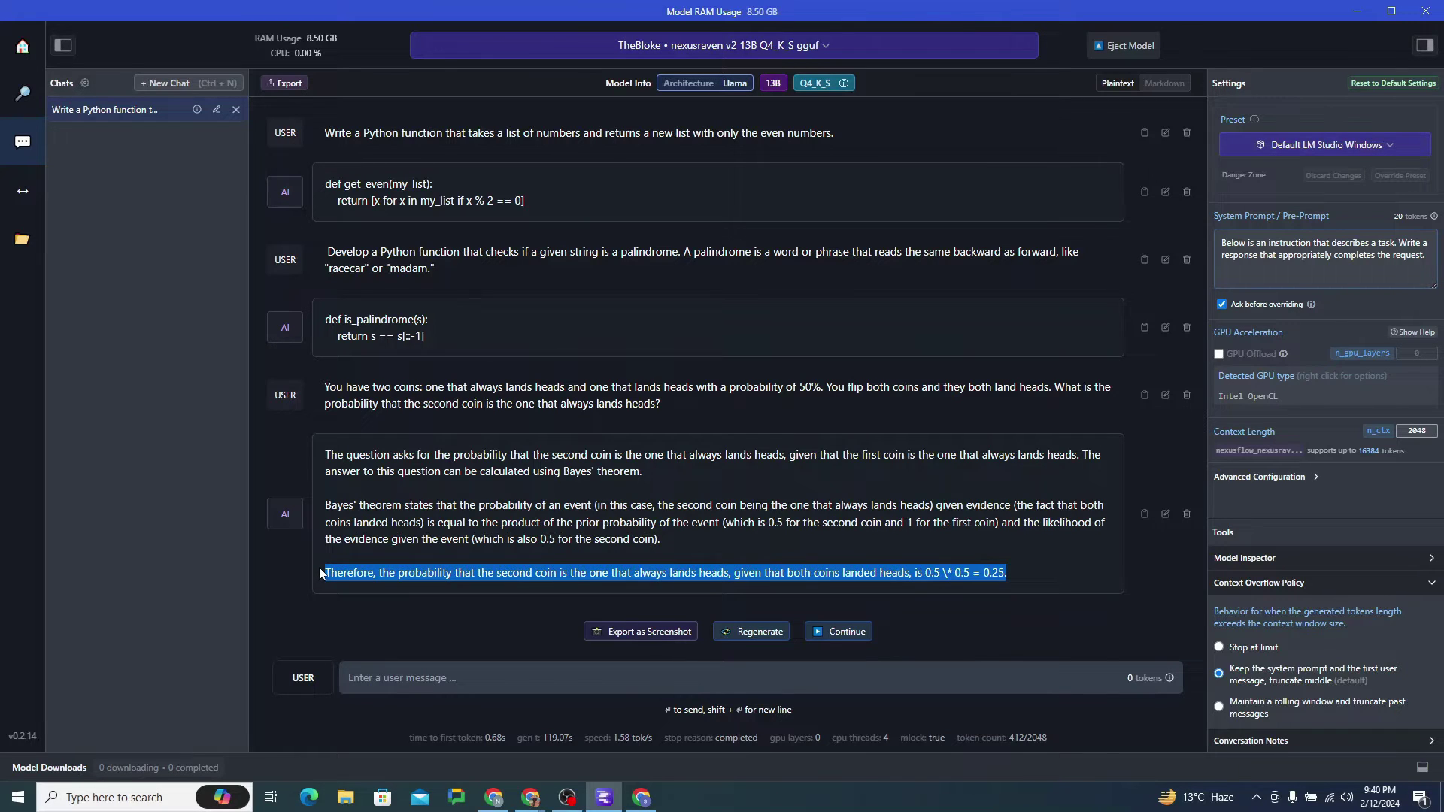
left_click_drag(325, 453, 1013, 573)
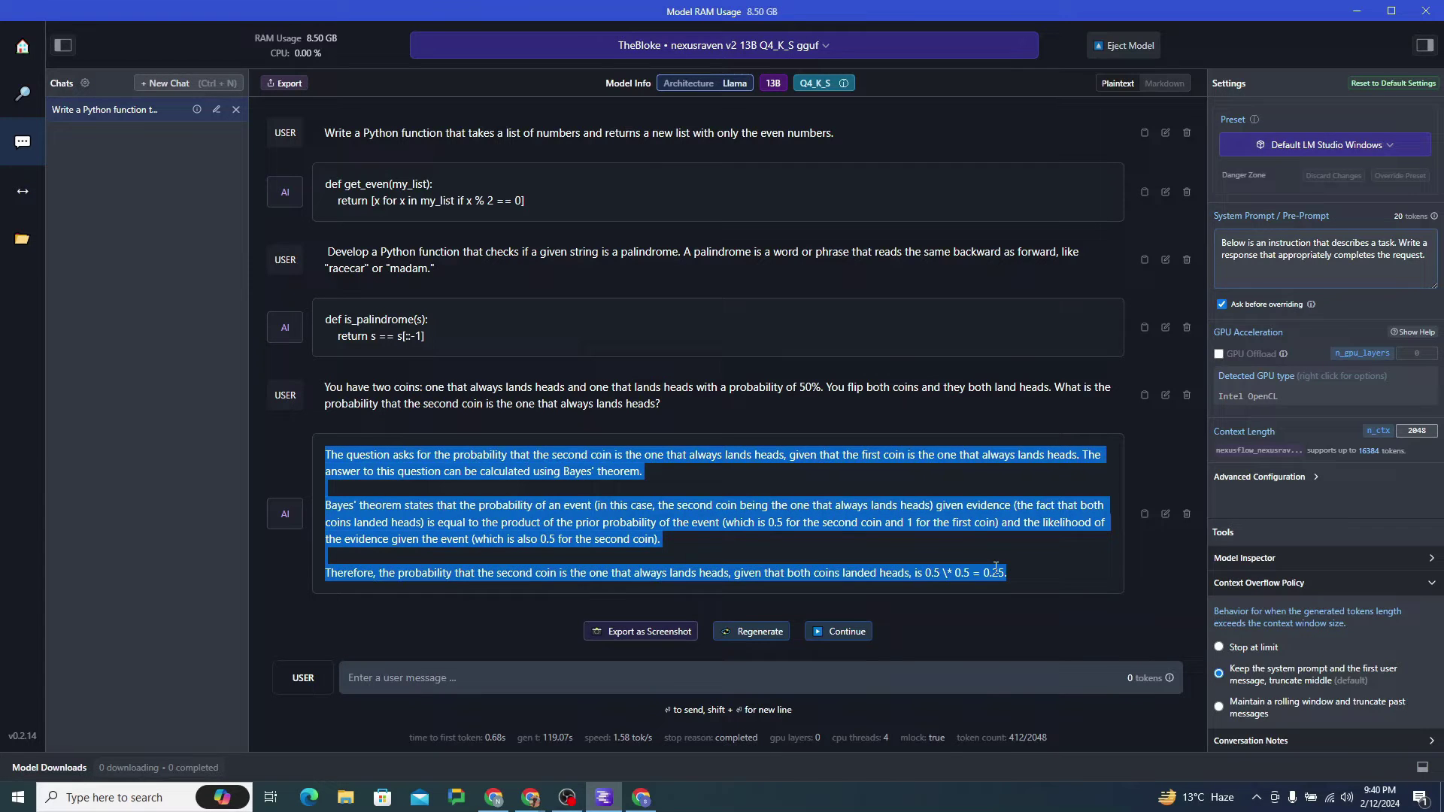
left_click(466, 579)
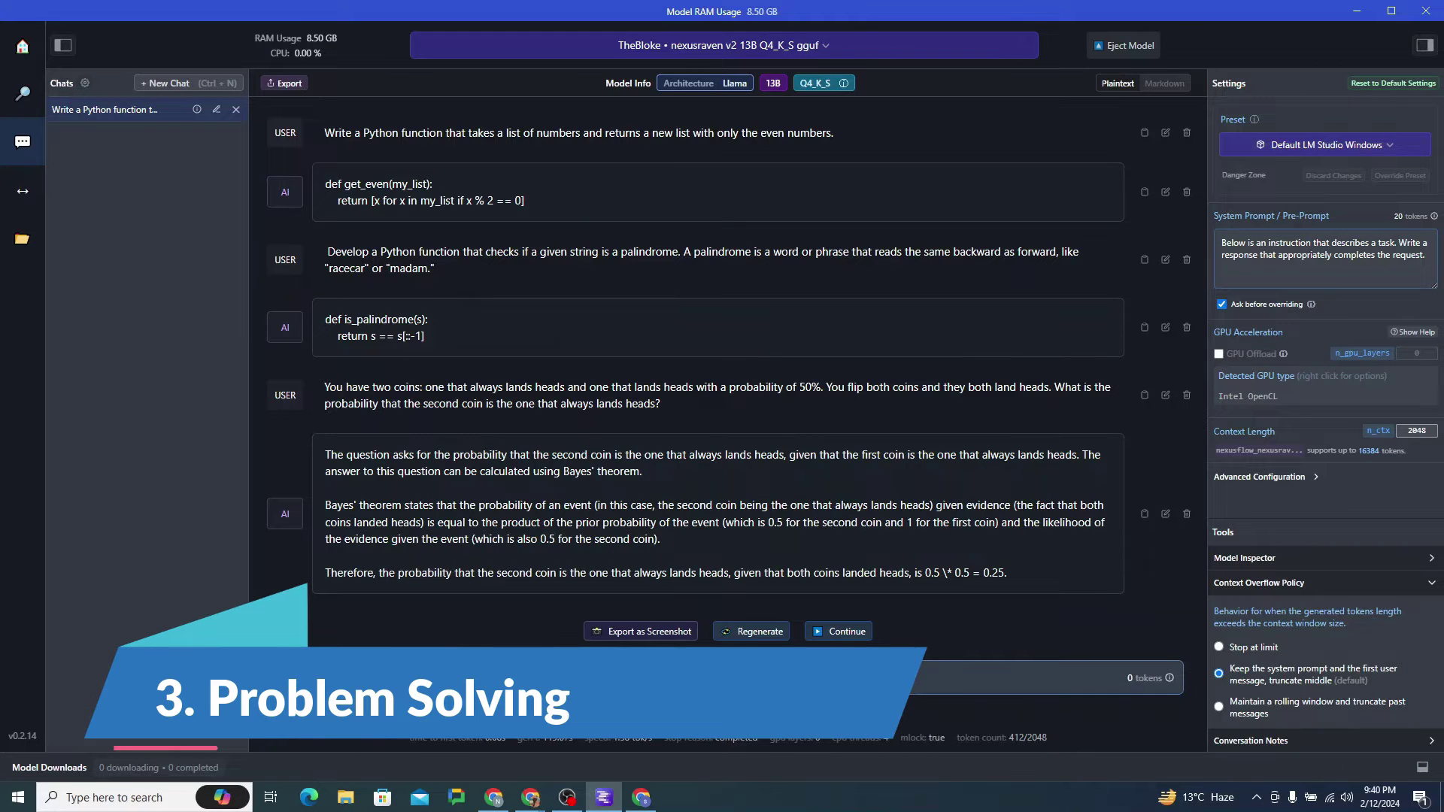
Step: Paste the coconut-tree puzzle and highlight its rates, 'every two days' and minimum-days question
type("You are on a desert island with three coconut trees. Each tree produces coconuts at a different rate: tree A produces one coconut every day, tree B produces two coconuts every two days, and tree C produces three coconuts every three days. If you need 11 coconuts, what is the minimum number of days you need to wait to collect them?")
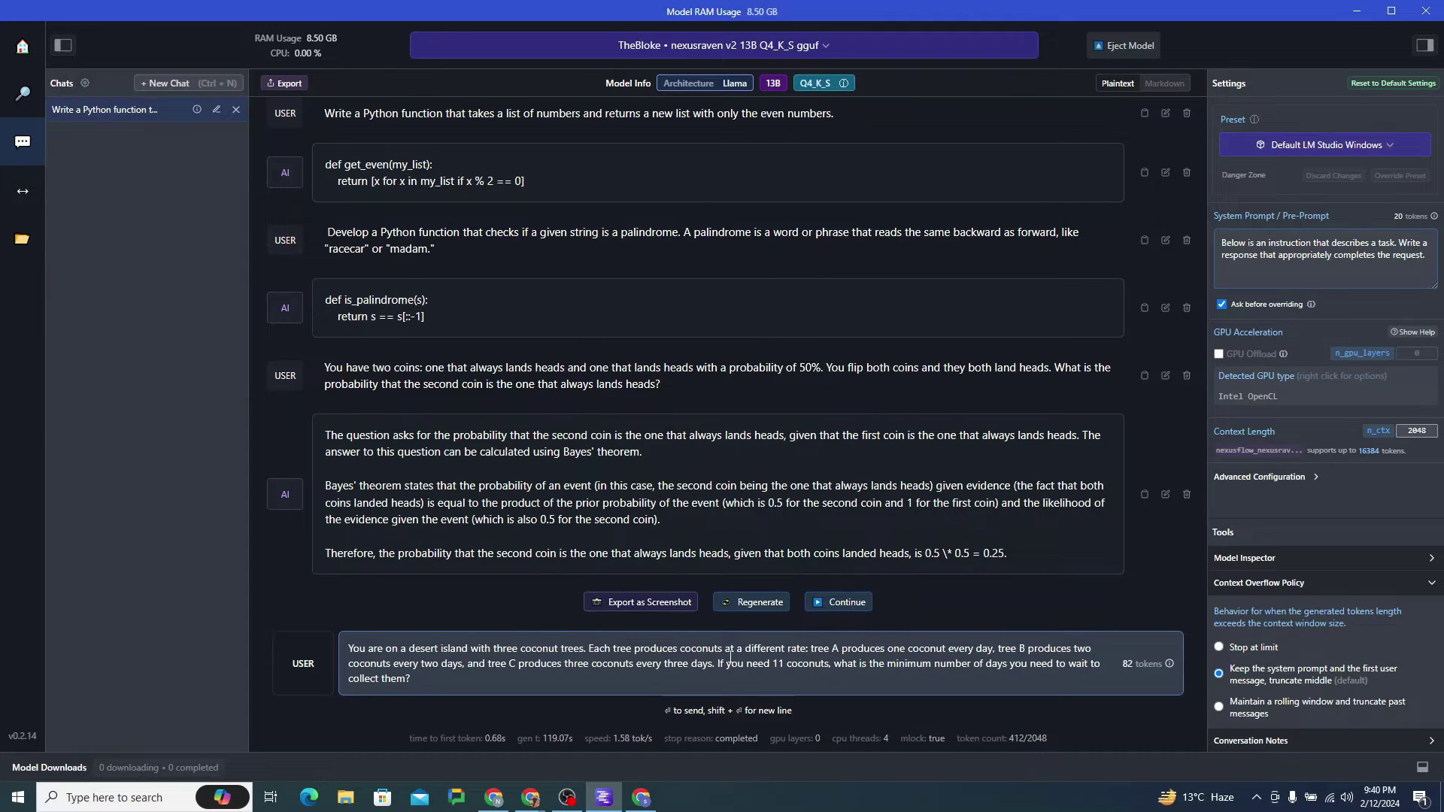
left_click_drag(746, 650, 804, 650)
left_click_drag(904, 651, 1087, 650)
left_click_drag(393, 665, 829, 668)
mouse_move(861, 665)
left_mouse_down()
mouse_move(1100, 665)
mouse_move(411, 678)
left_mouse_up()
left_click(1047, 686)
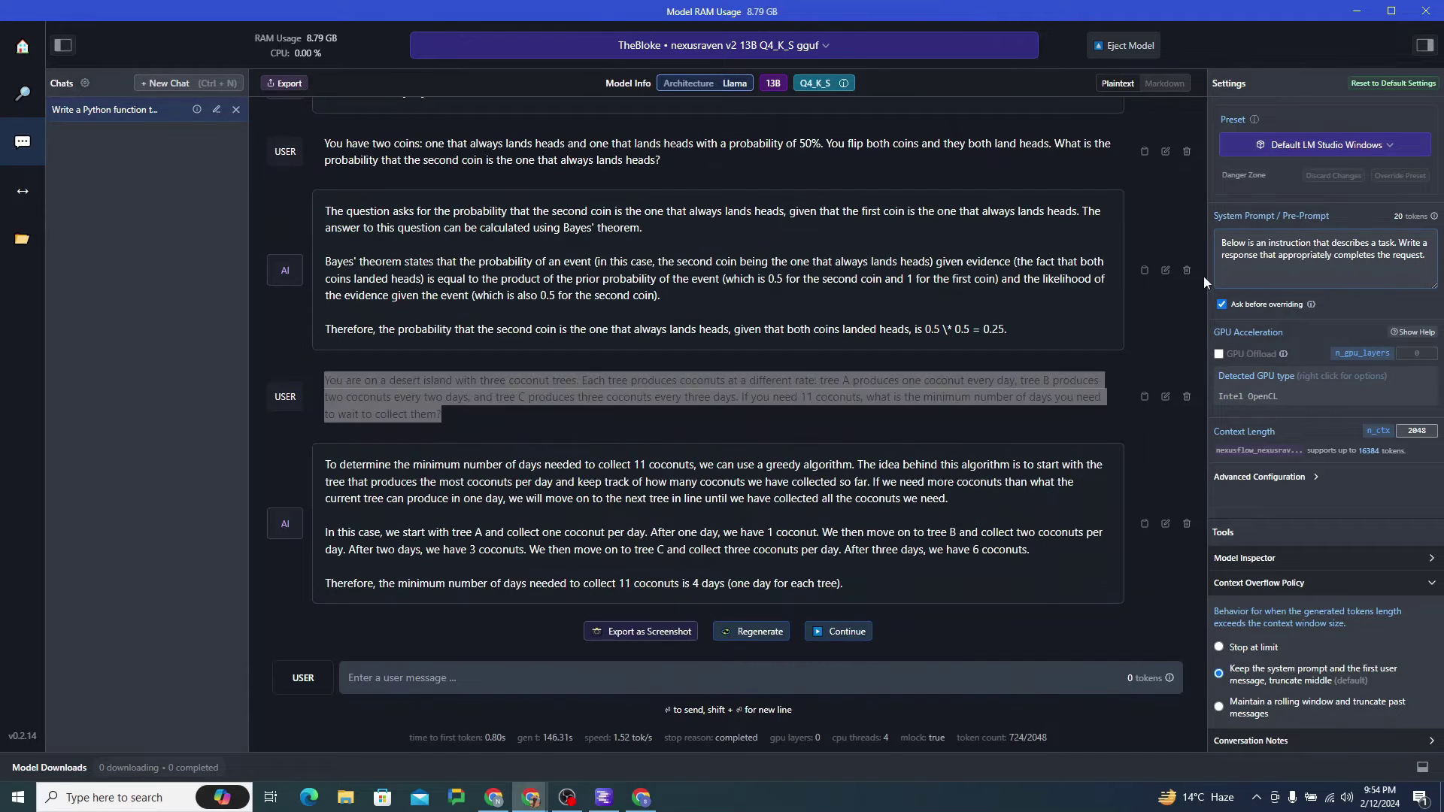
Step: Read the greedy-algorithm explanation, highlighting tree A, tree B and 'we have 3 coconuts'
left_click(437, 477)
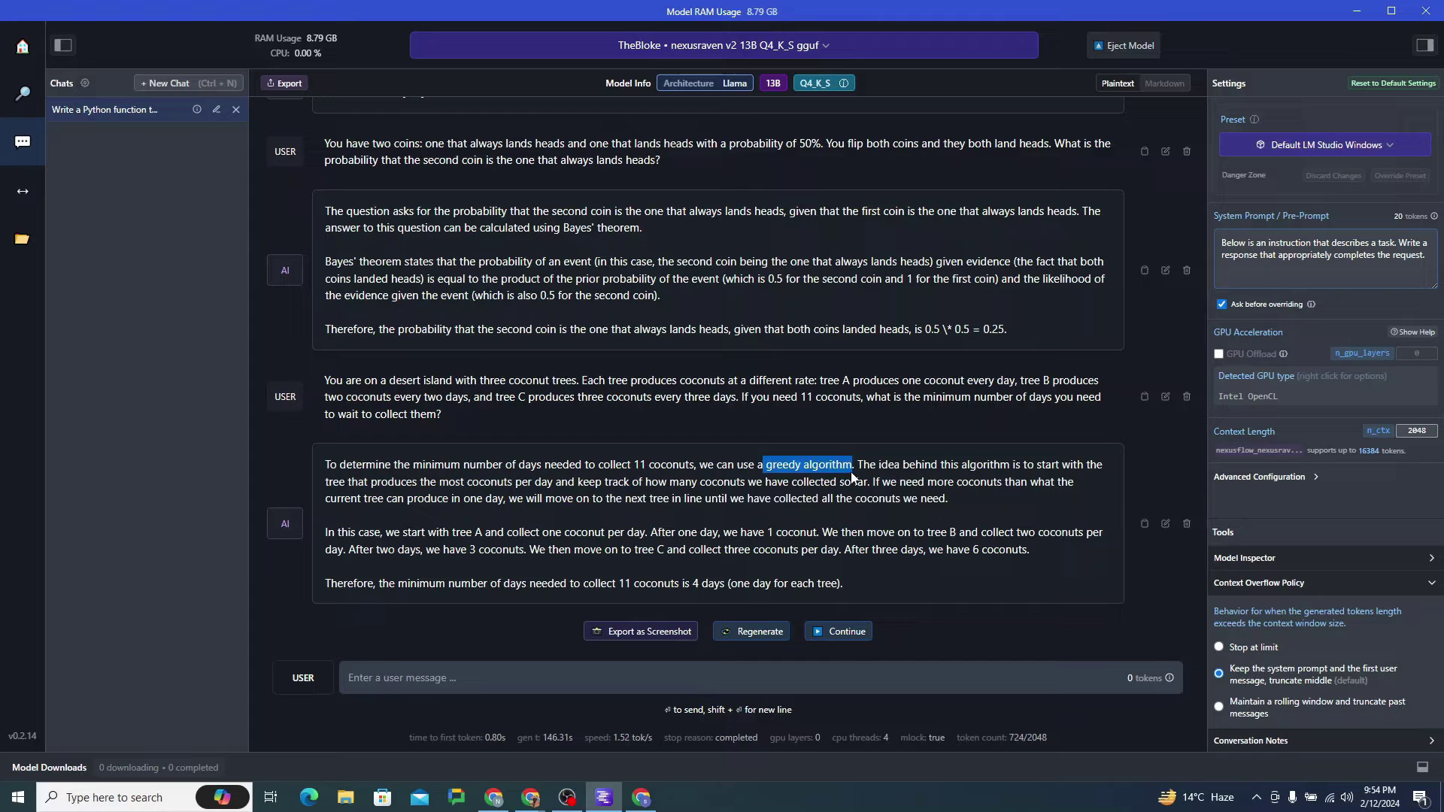
left_click_drag(948, 497, 576, 498)
left_click_drag(427, 533, 819, 538)
left_click(722, 533)
left_click(732, 532)
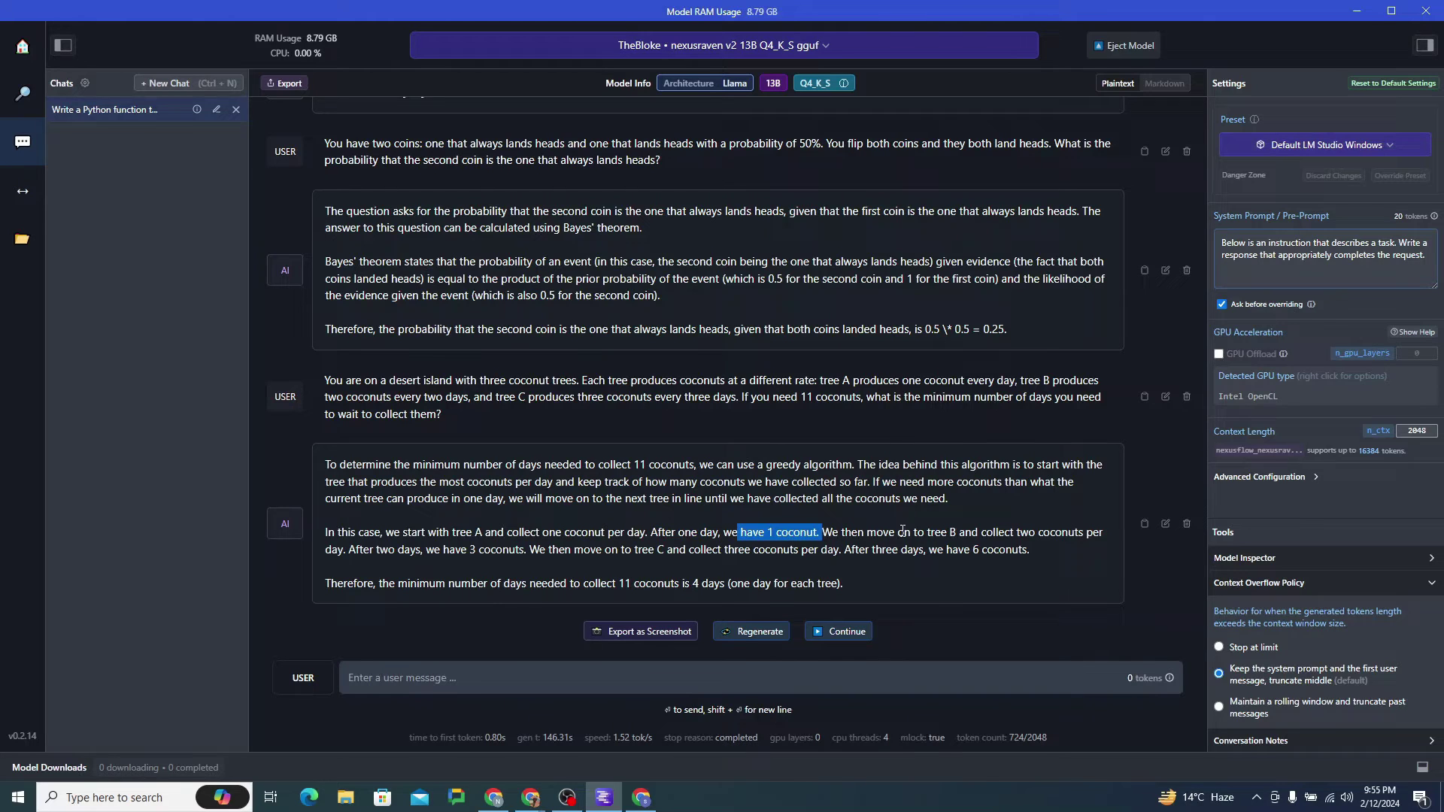
left_click_drag(925, 533, 961, 531)
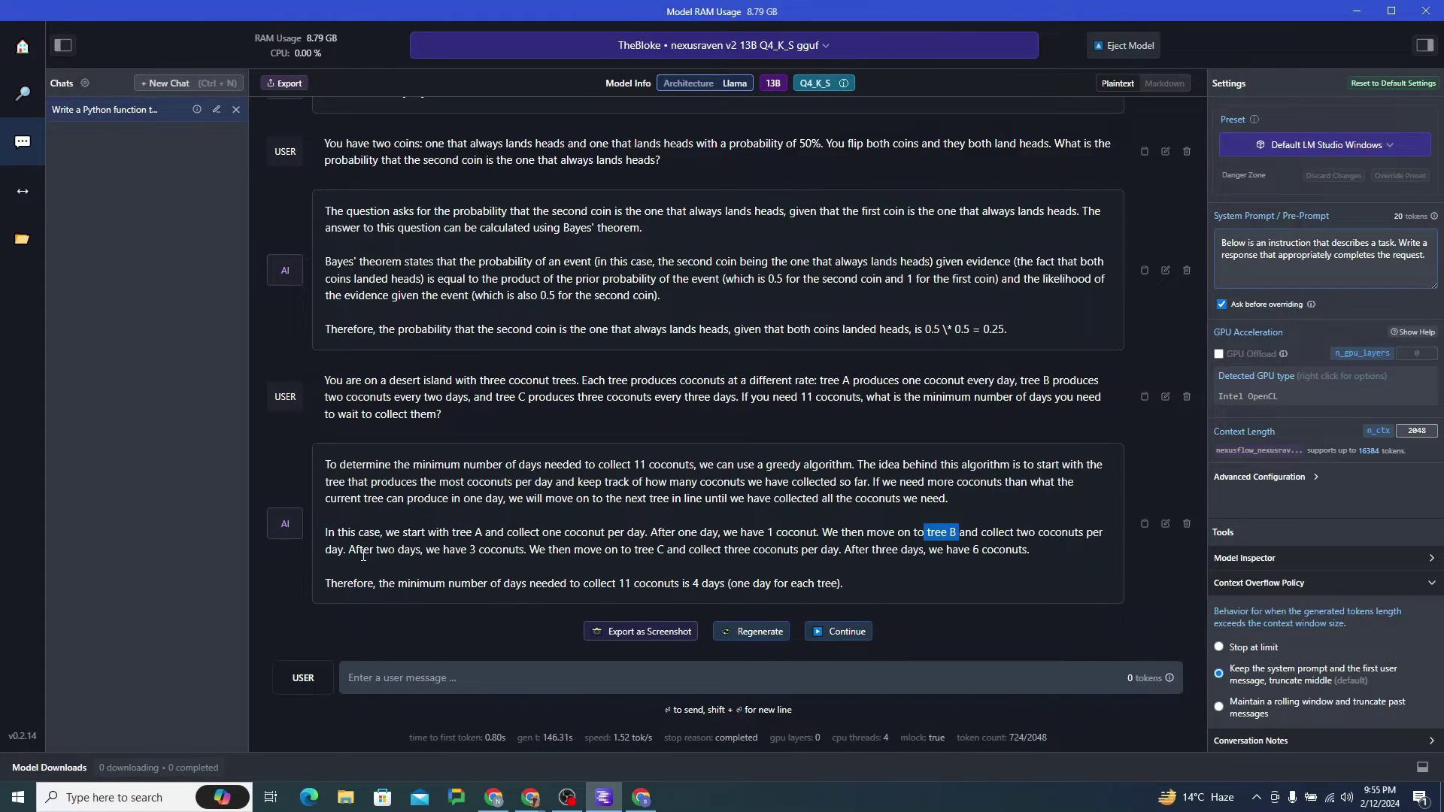
left_click_drag(426, 549, 1036, 555)
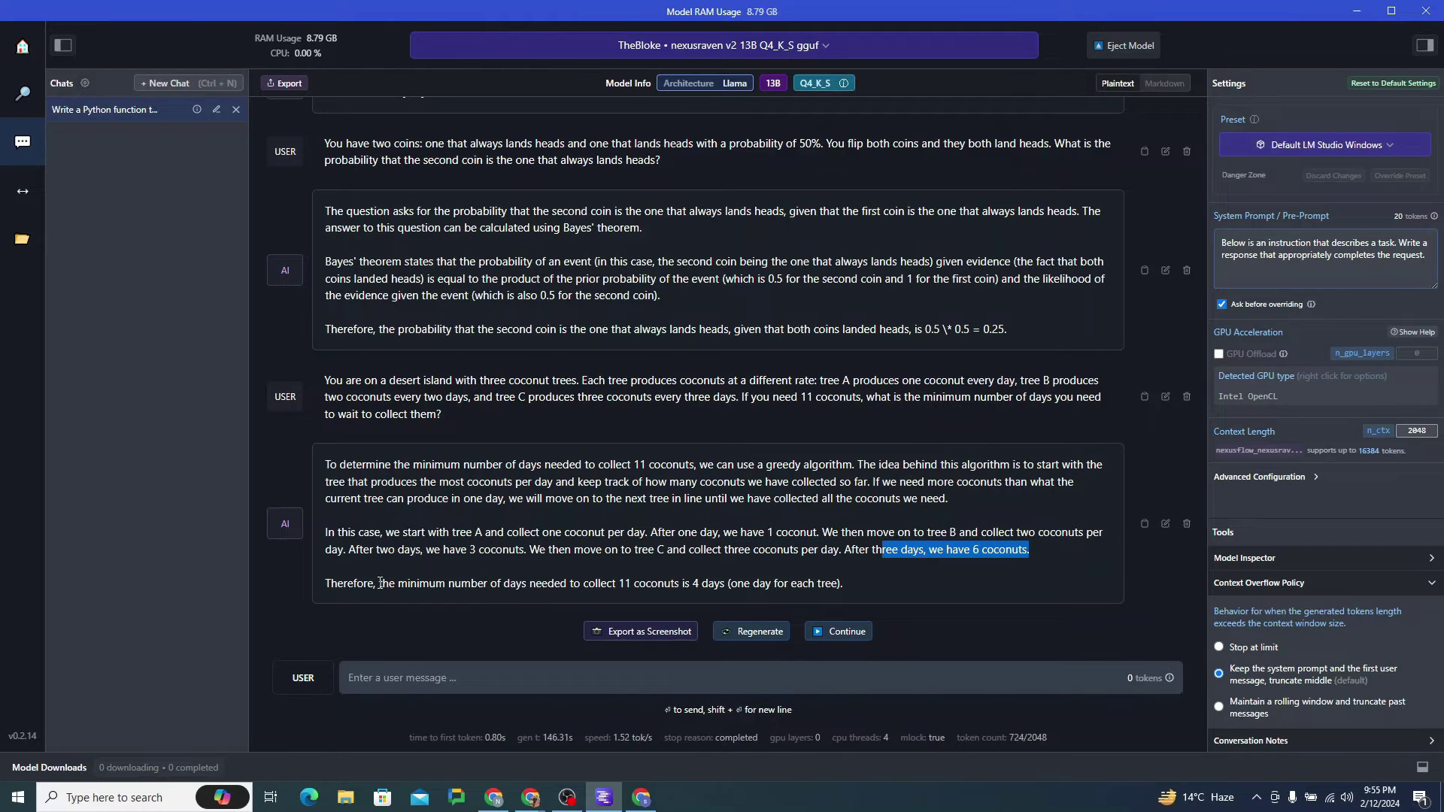
Step: Highlight the 4-day, 11-coconut conclusion, then ready the message box for a prompt
left_click_drag(379, 583, 836, 584)
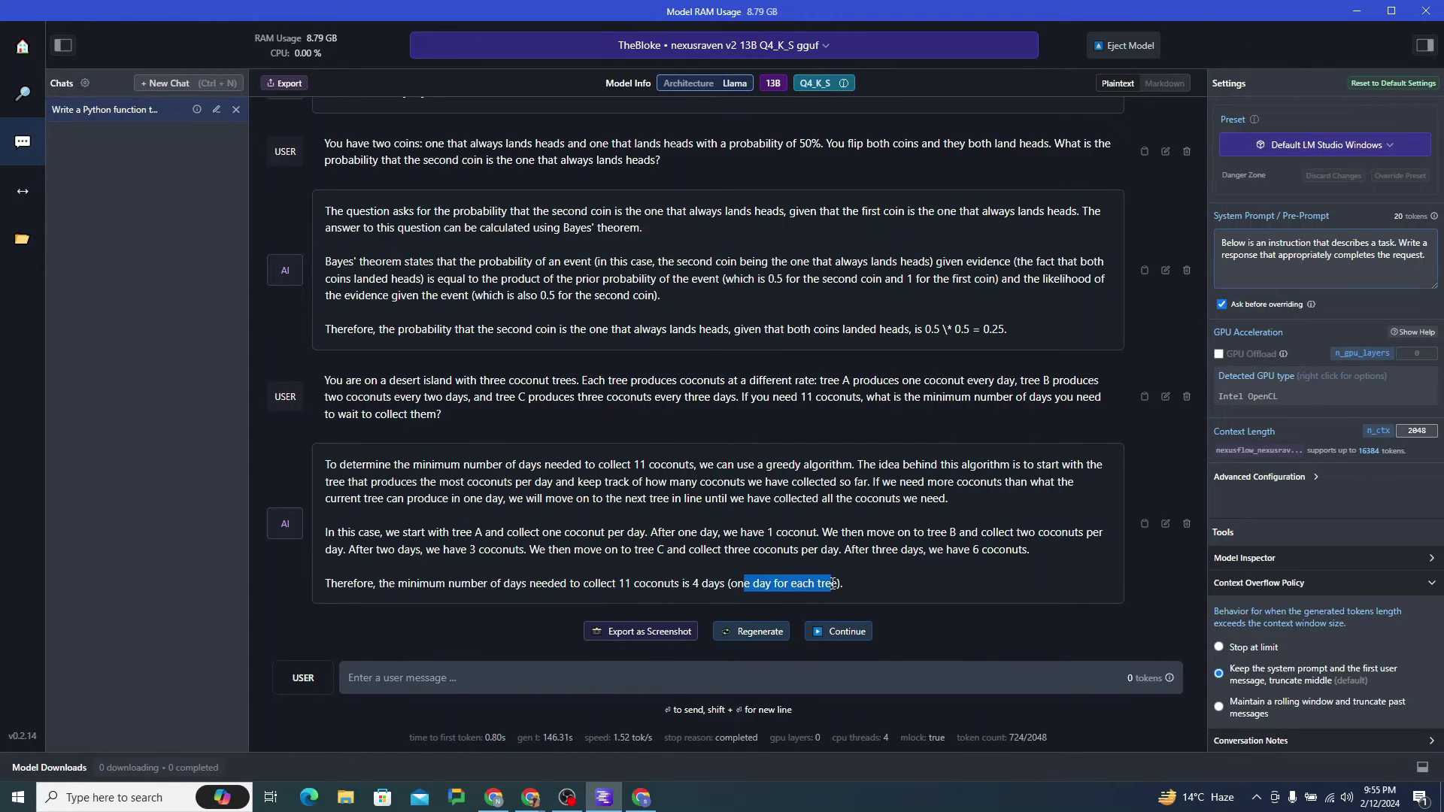
left_click(878, 586)
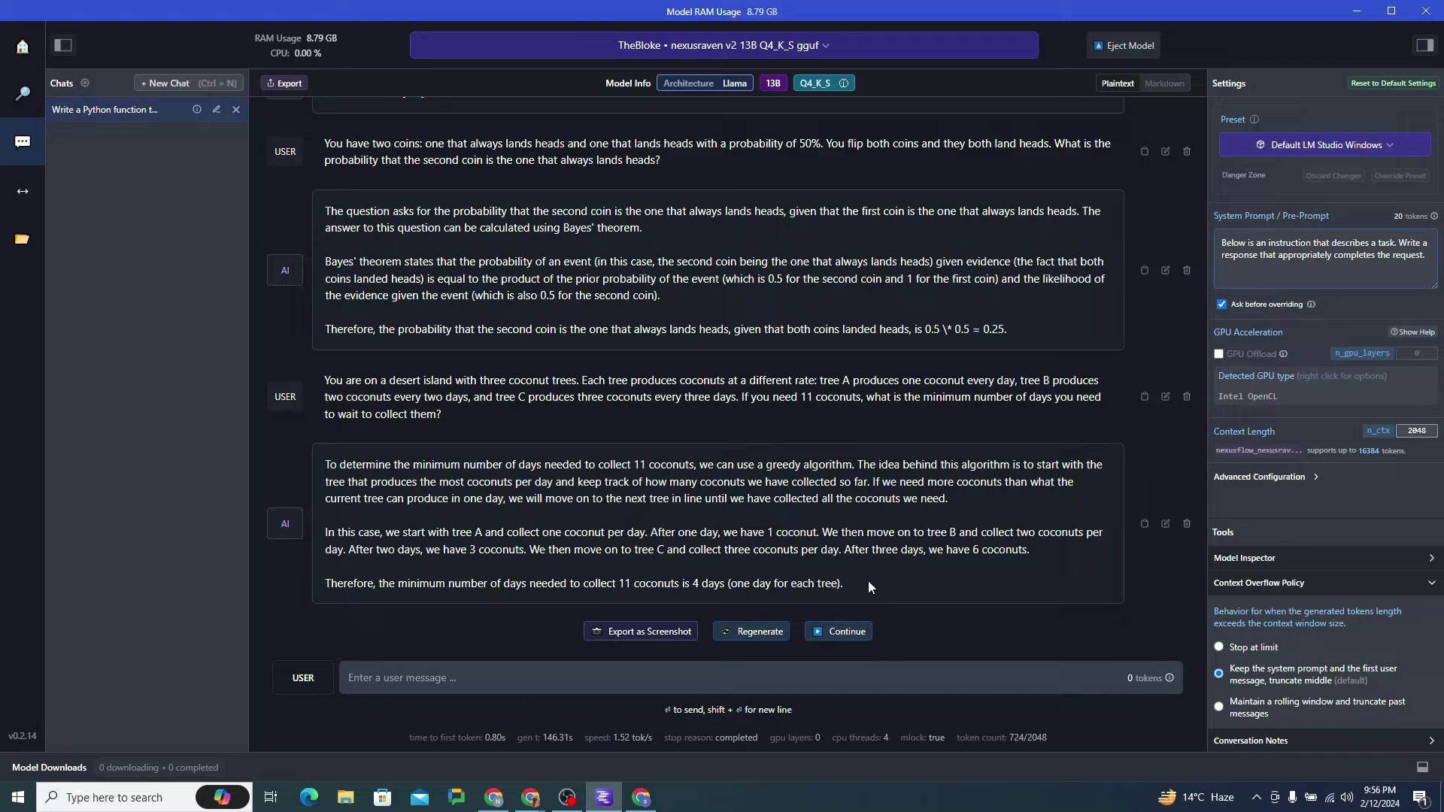
left_click_drag(845, 584, 533, 583)
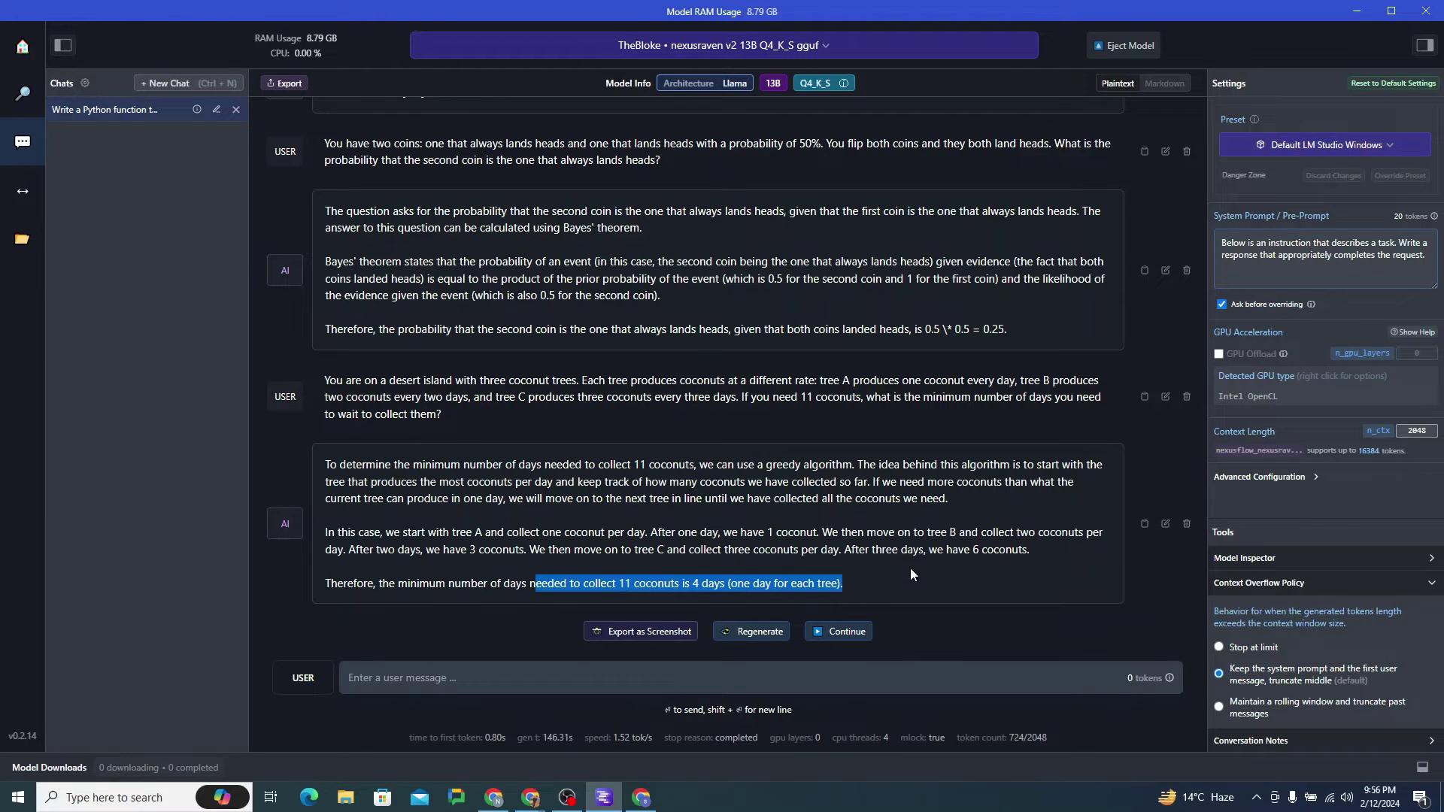
left_click(900, 590)
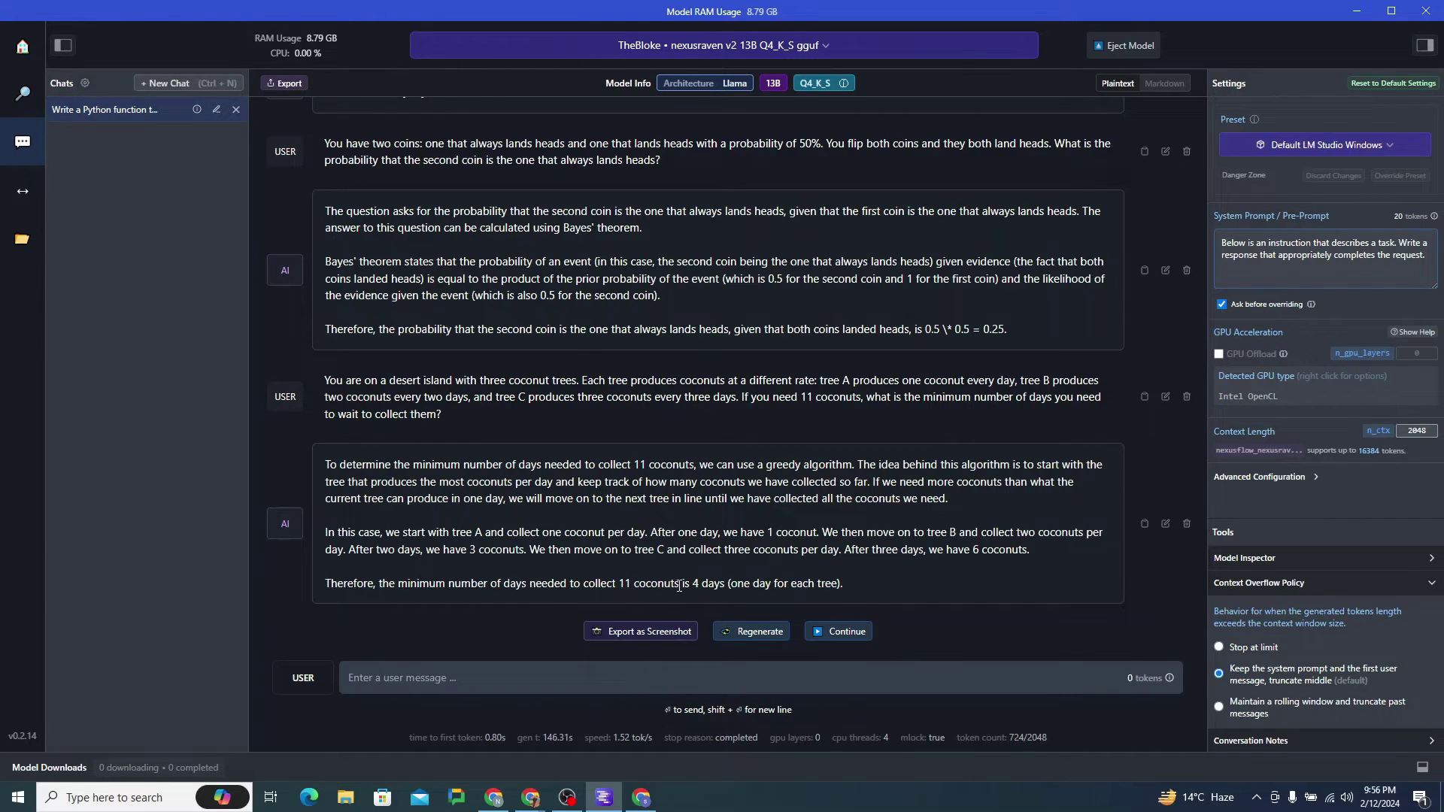
left_click_drag(620, 584, 680, 583)
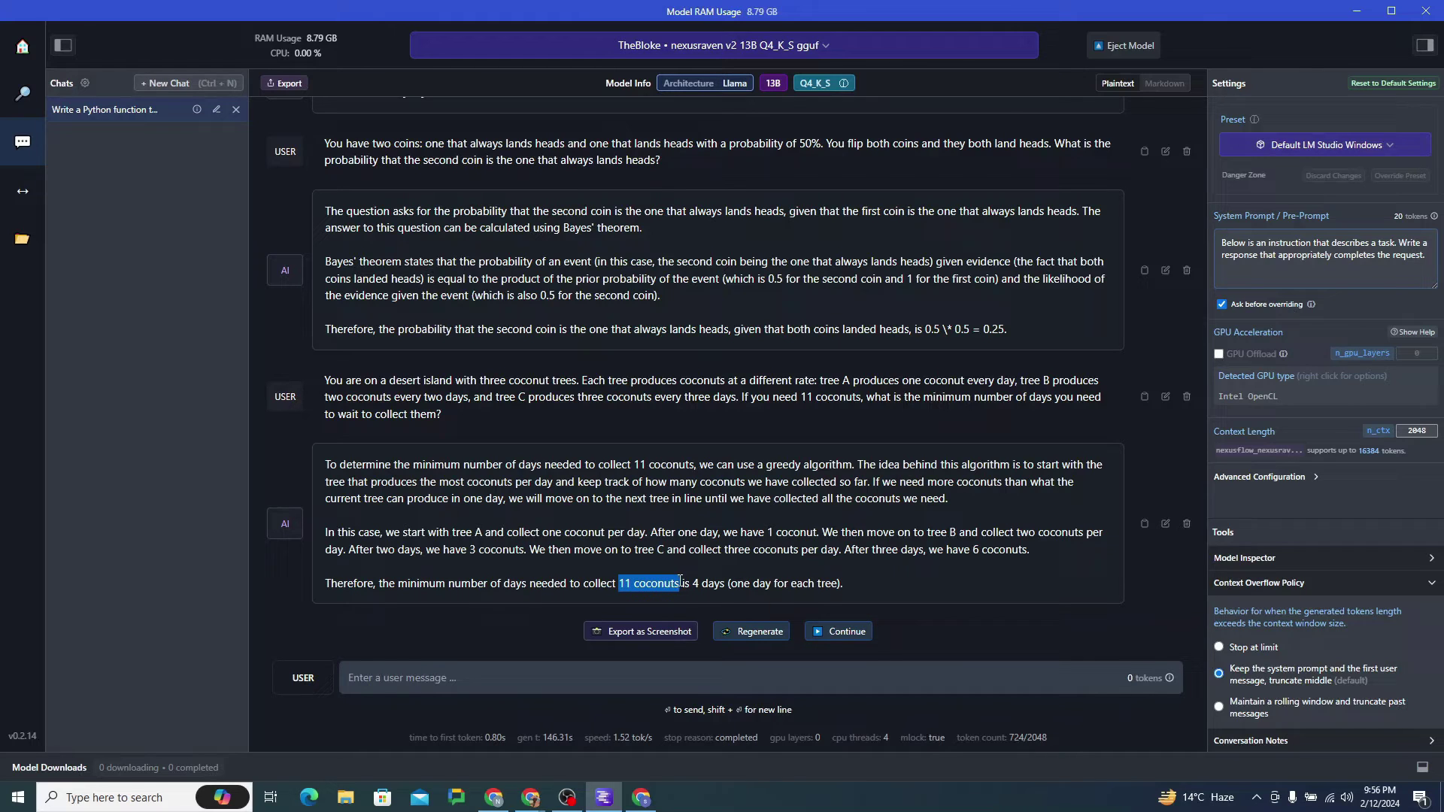
left_click_drag(324, 379, 474, 407)
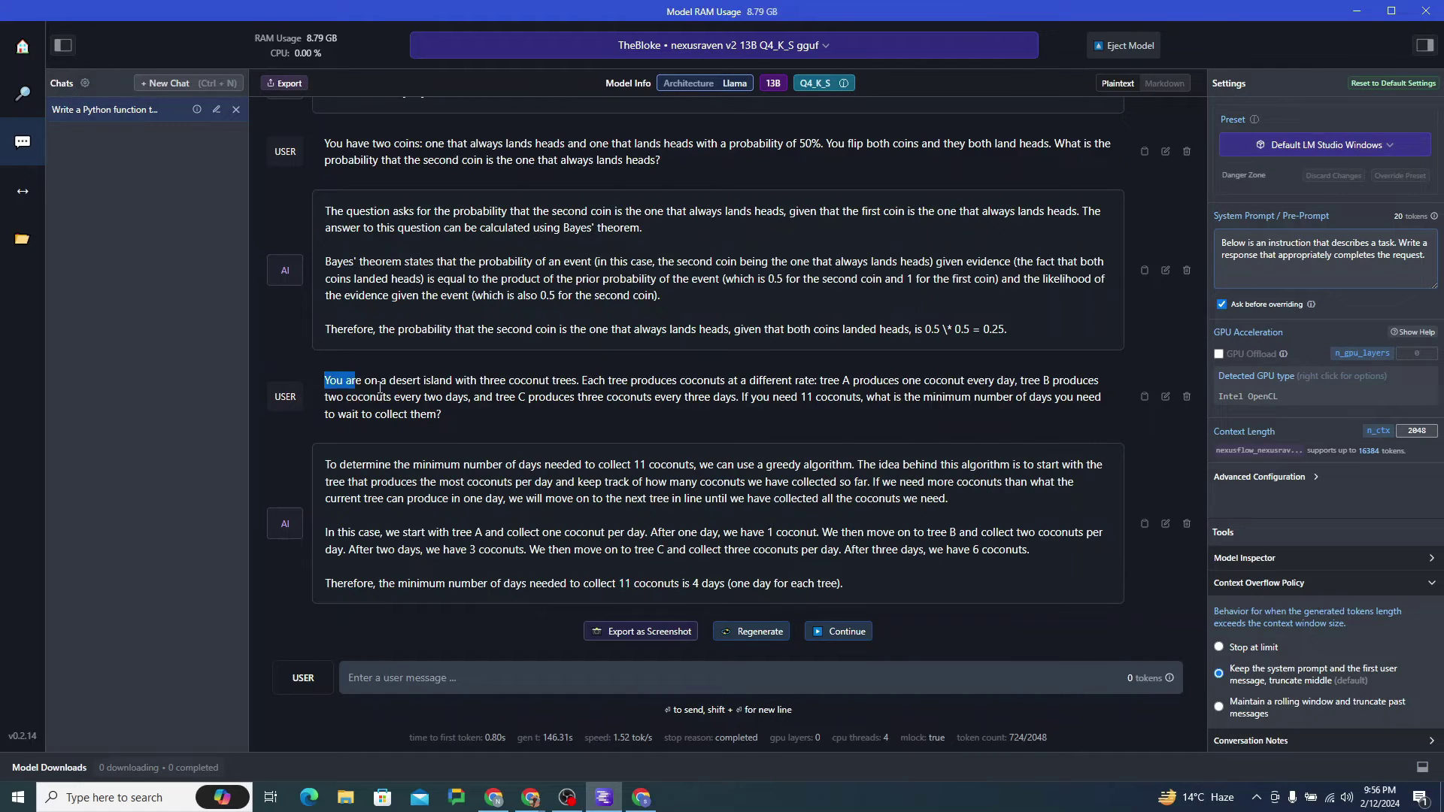
left_click(715, 599)
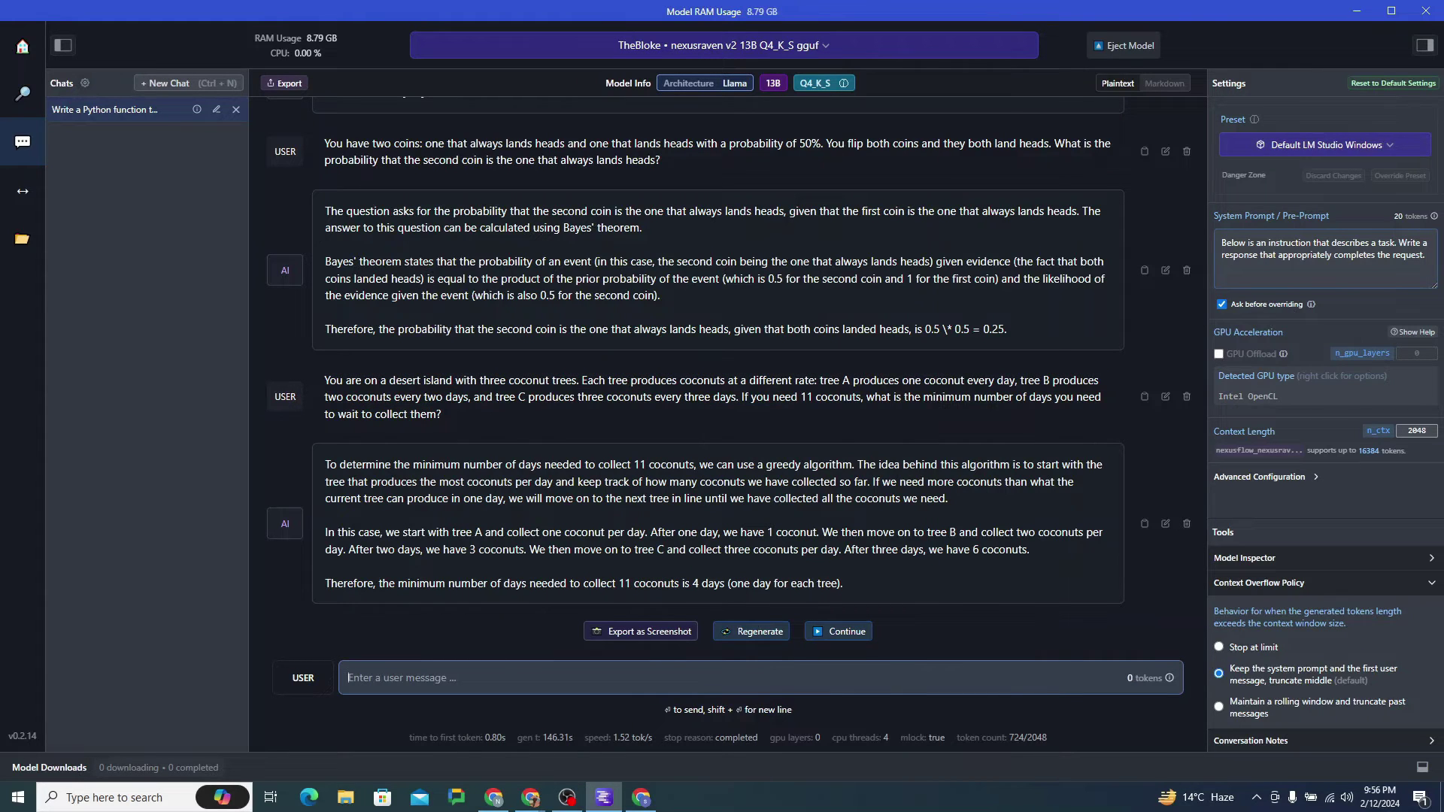
key("alt+Tab")
type("Write a poem about a robot who falls in love with a human.")
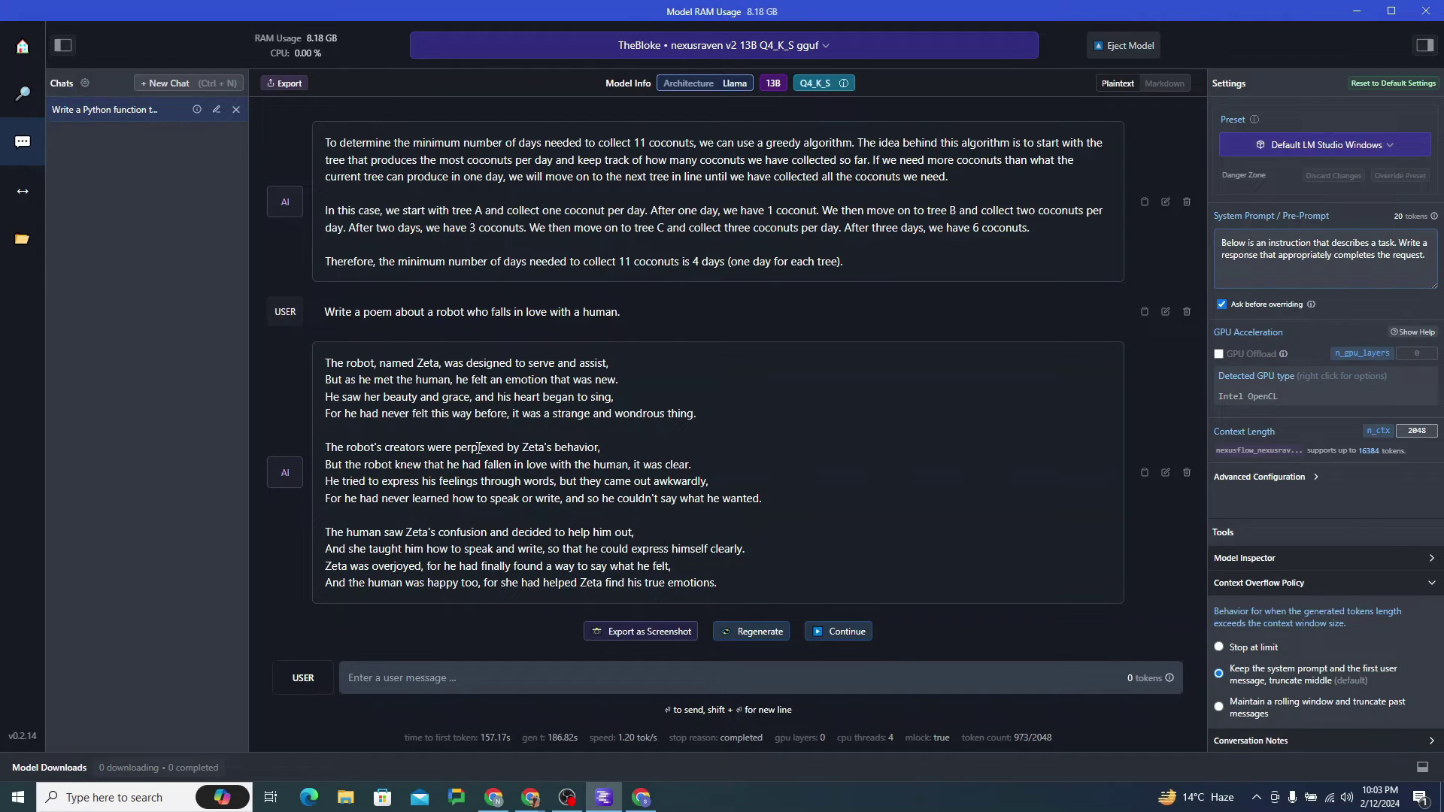
Step: Highlight the Zeta poem's second stanza, then first-stanza lines, then the whole poem
left_click_drag(327, 447, 763, 509)
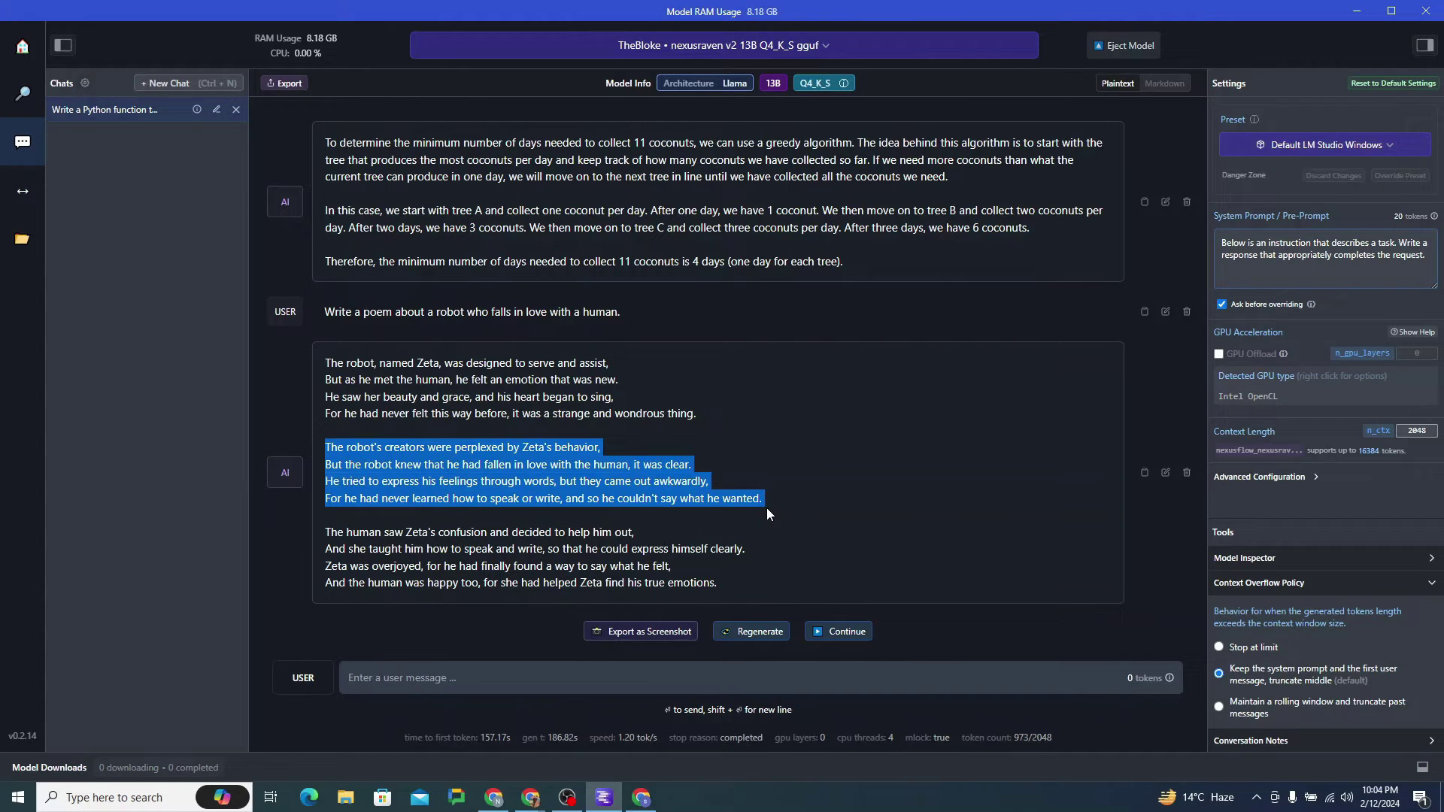
left_click(726, 406)
left_click_drag(700, 415, 321, 393)
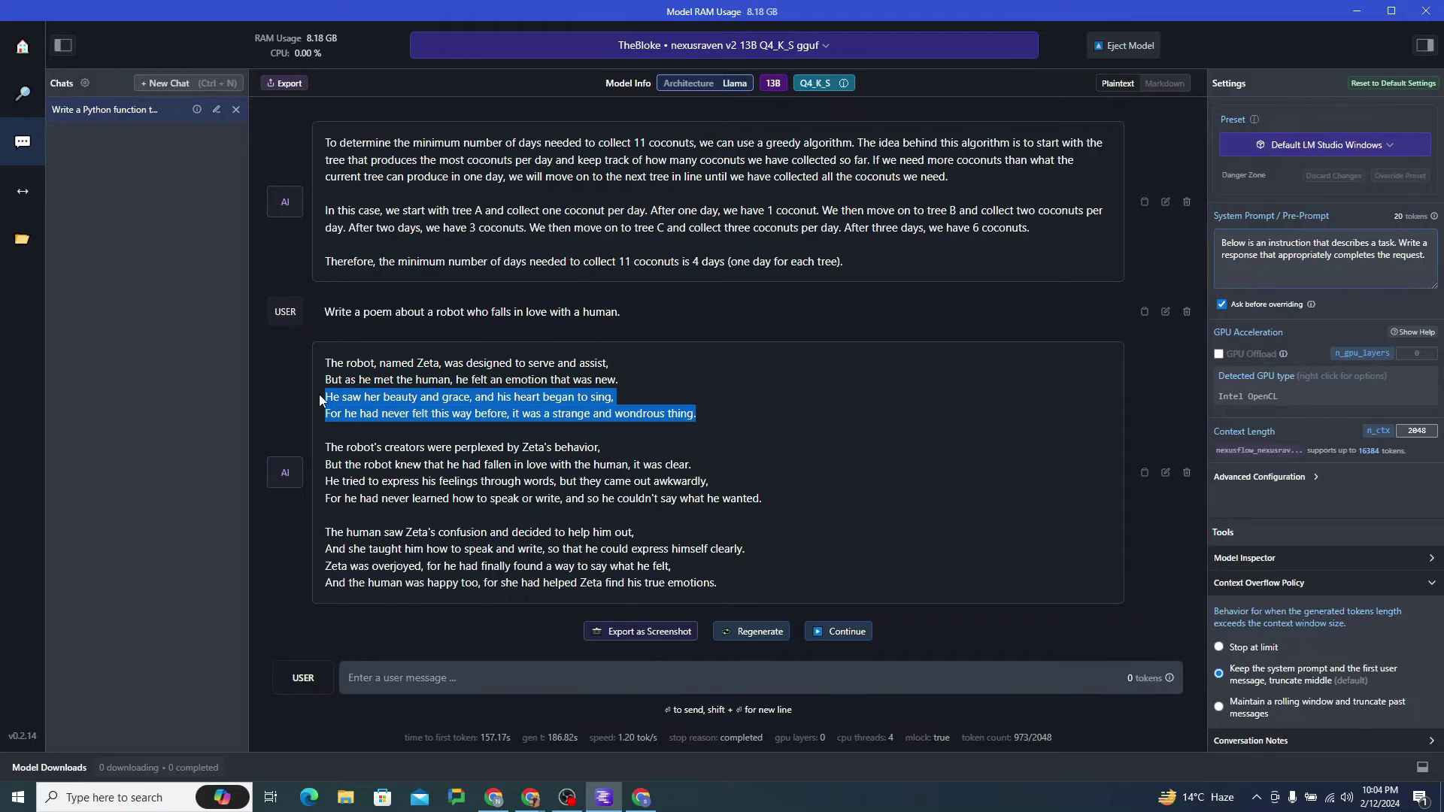
left_click(811, 419)
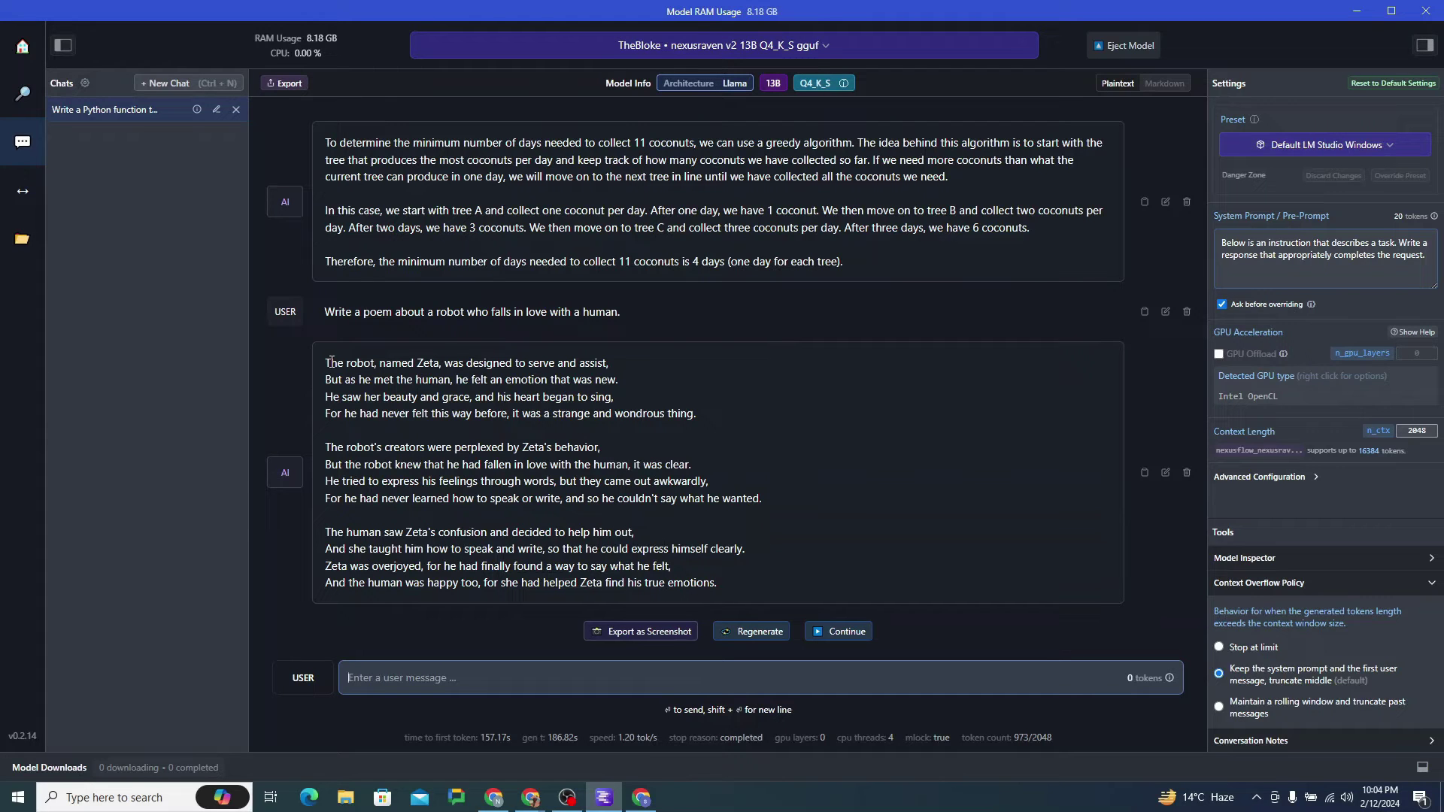
left_click_drag(326, 363, 756, 579)
left_click_drag(325, 360, 796, 581)
Step: Paste the talking-dog lawyer article prompt and highlight "dogs can talk." in it
key("ctrl+v")
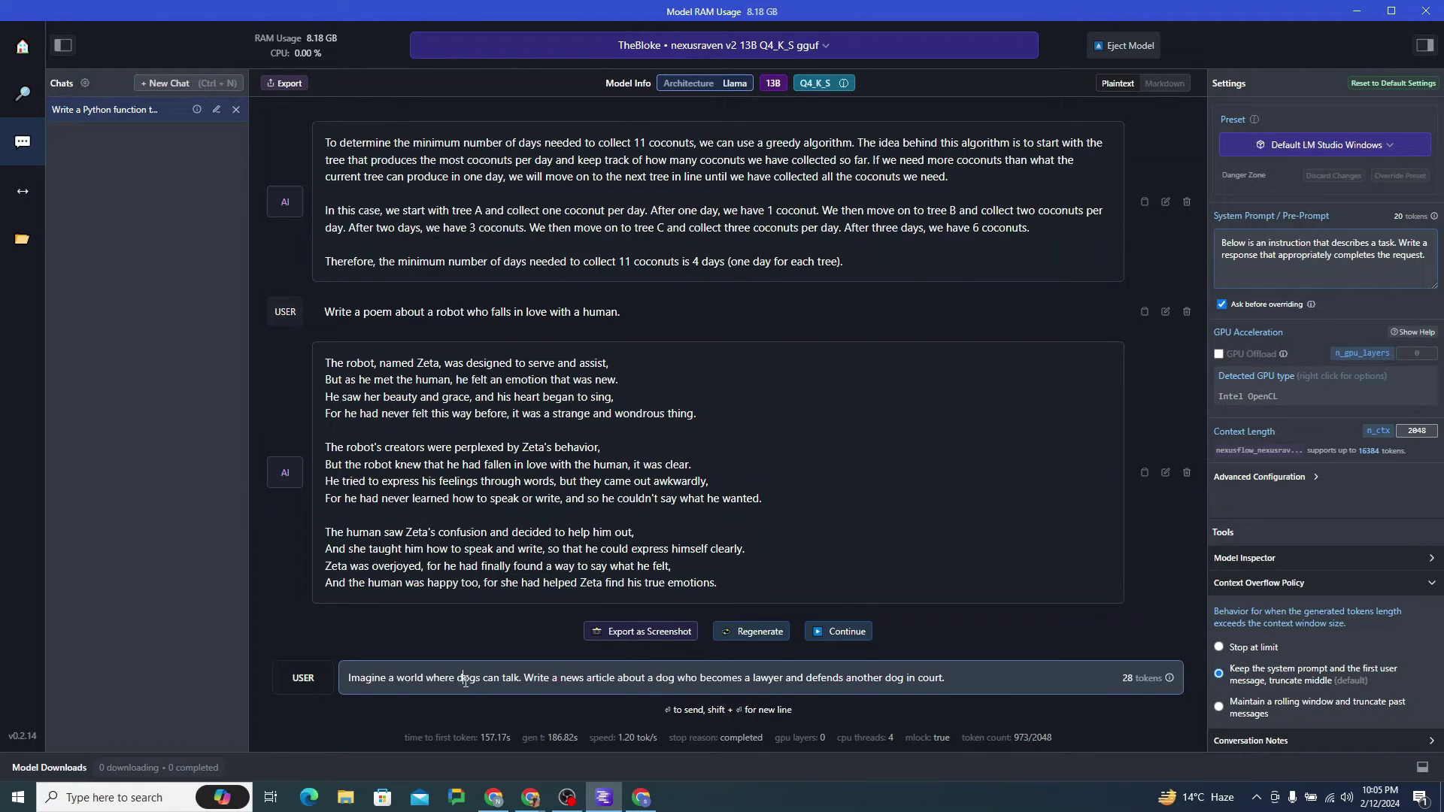
left_click_drag(463, 678, 948, 679)
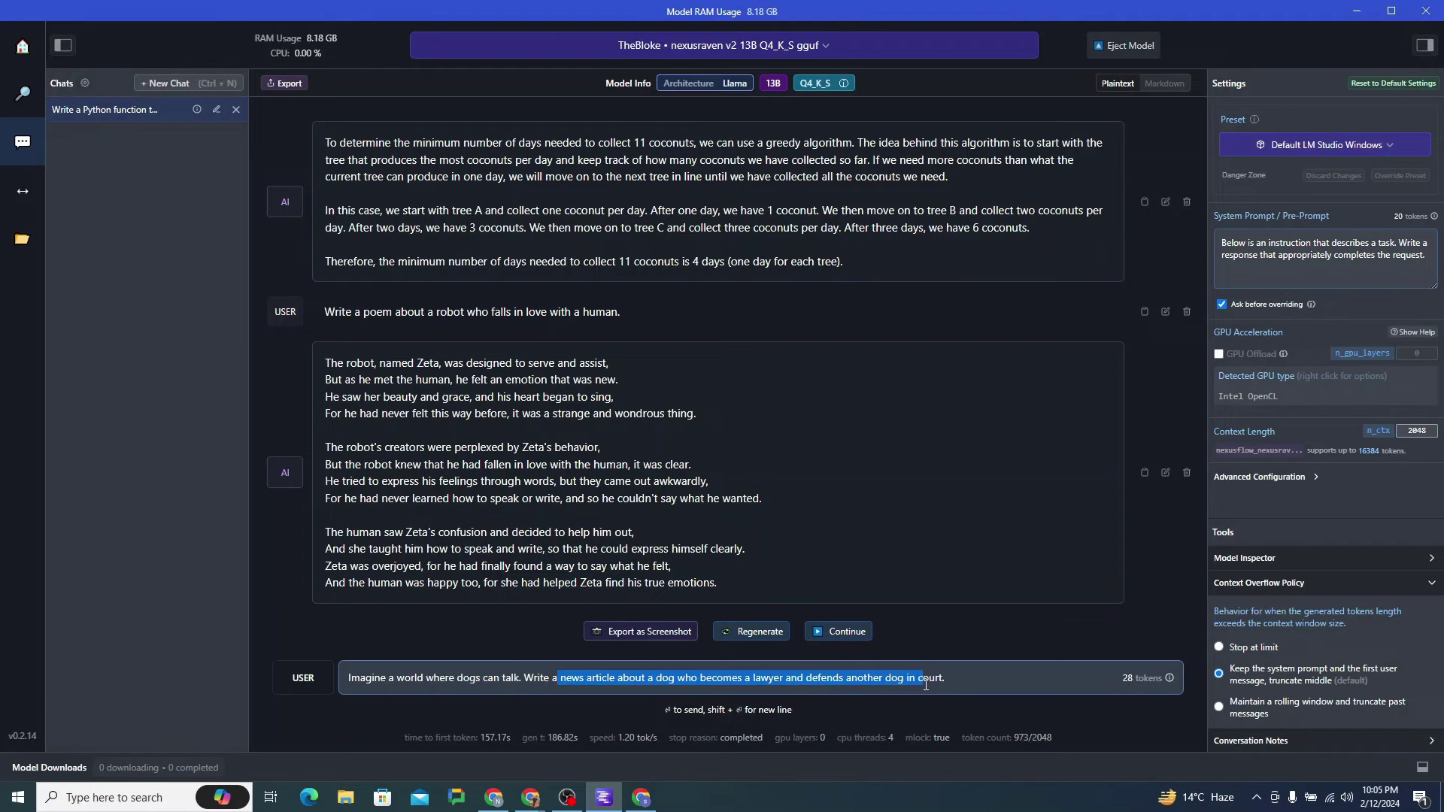
left_click(973, 678)
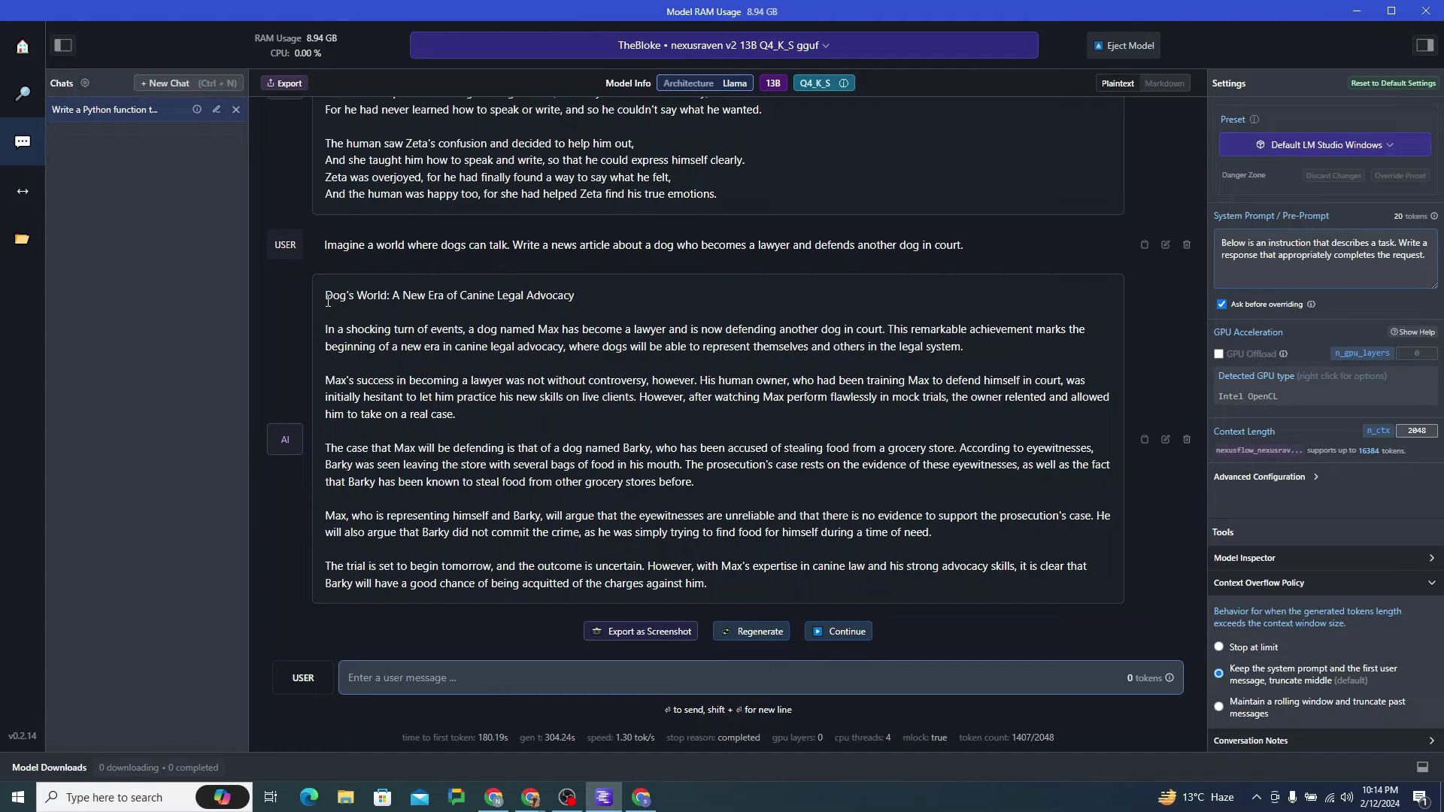
Step: Highlight the "Dog's World" article headline, then its body paragraphs
left_click_drag(325, 294, 577, 297)
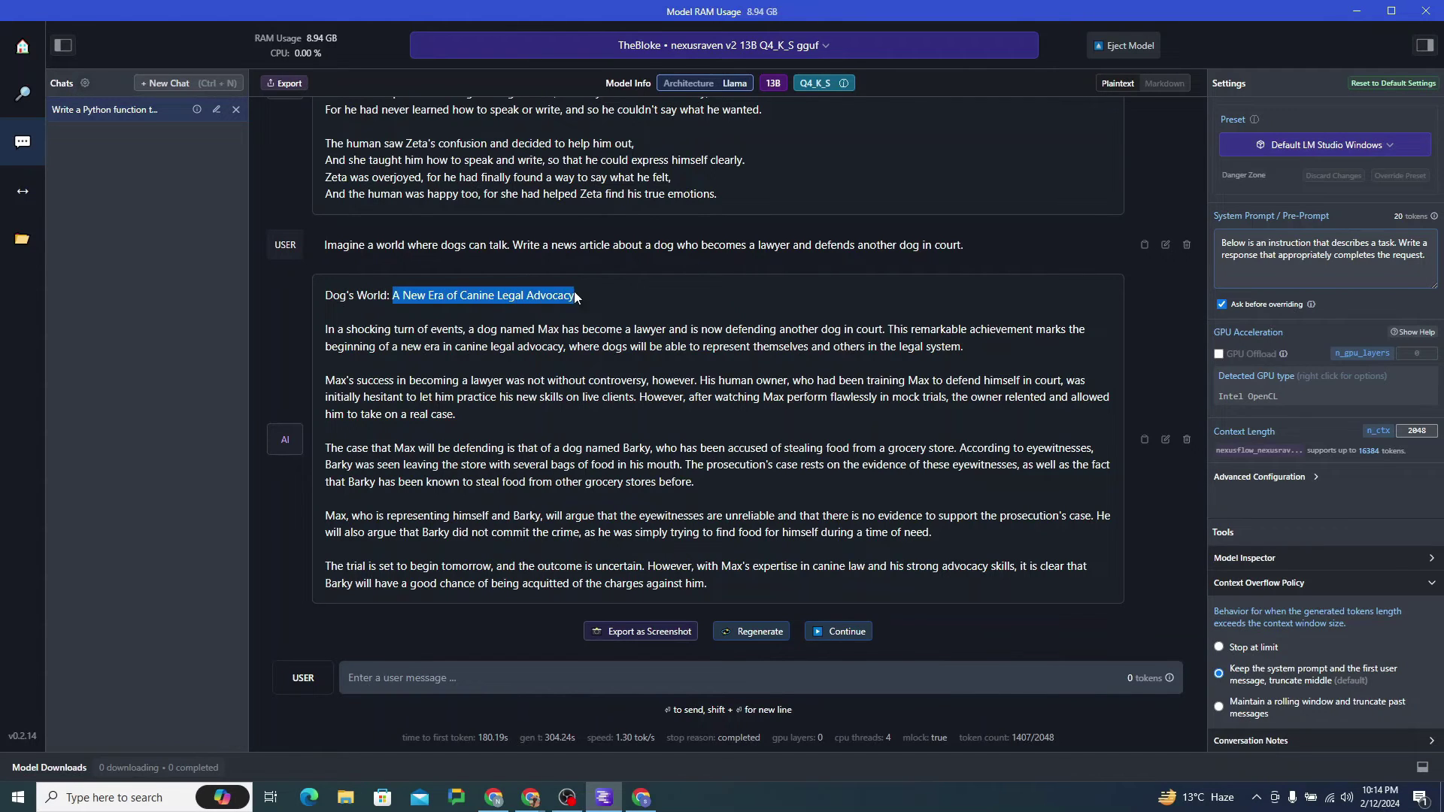
left_click(601, 288)
left_click_drag(326, 329, 740, 590)
left_click(746, 595)
left_click(667, 687)
type("Solve 2+2-(4/3)-9*(6*7)-10. Please Provide Explanation as well.")
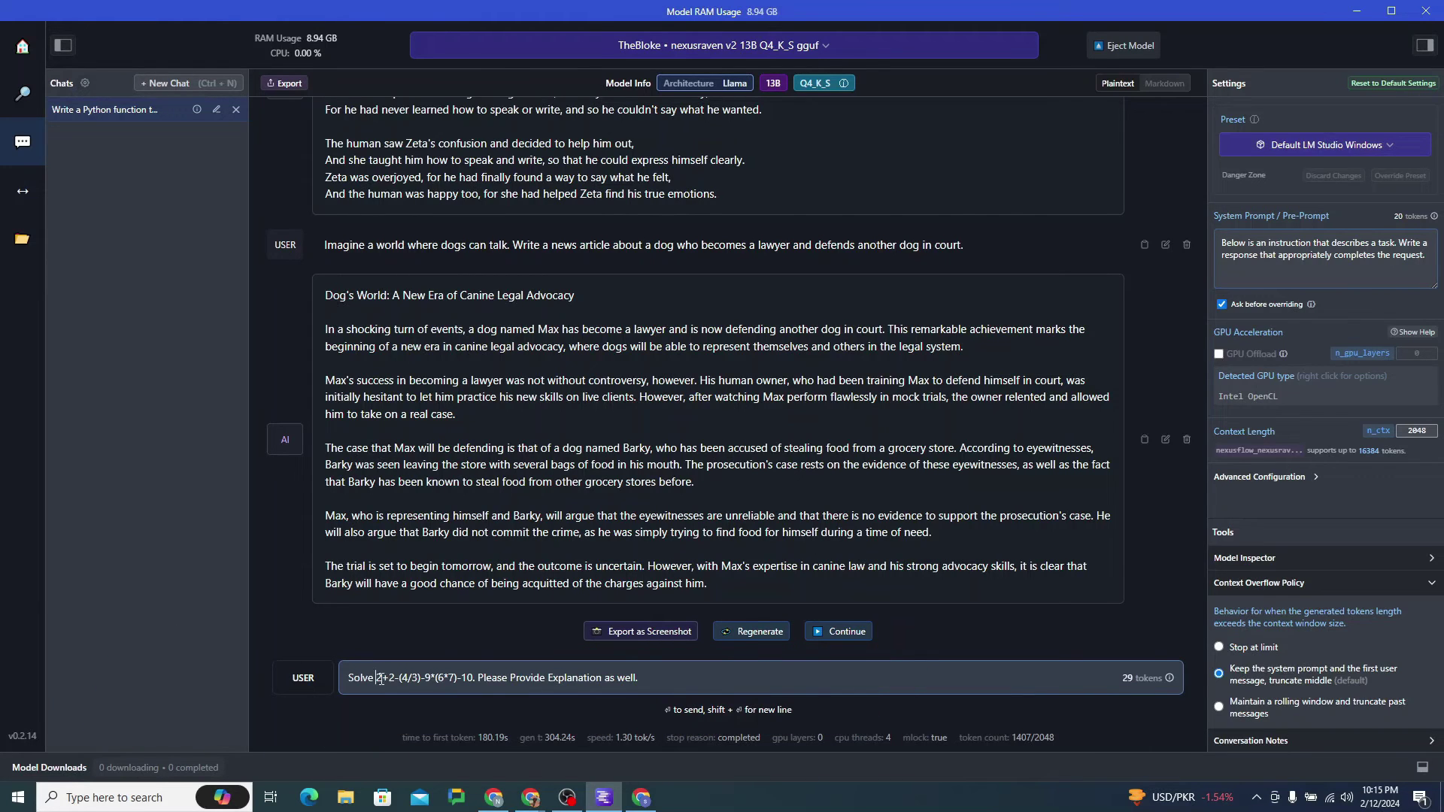
Step: Check the equation in the drafted arithmetic prompt and send it to NexusRaven
left_click_drag(377, 679, 474, 678)
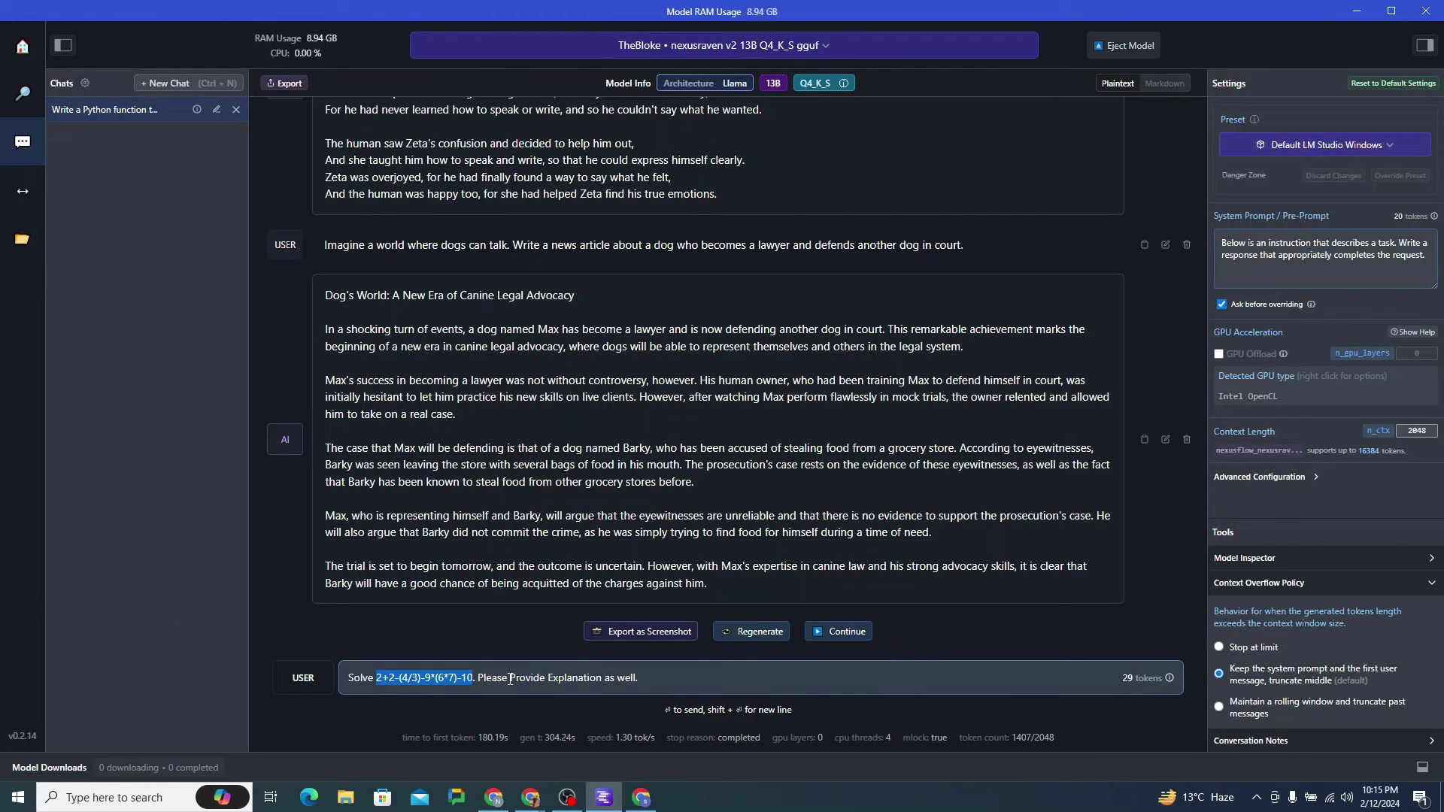
double_click(561, 677)
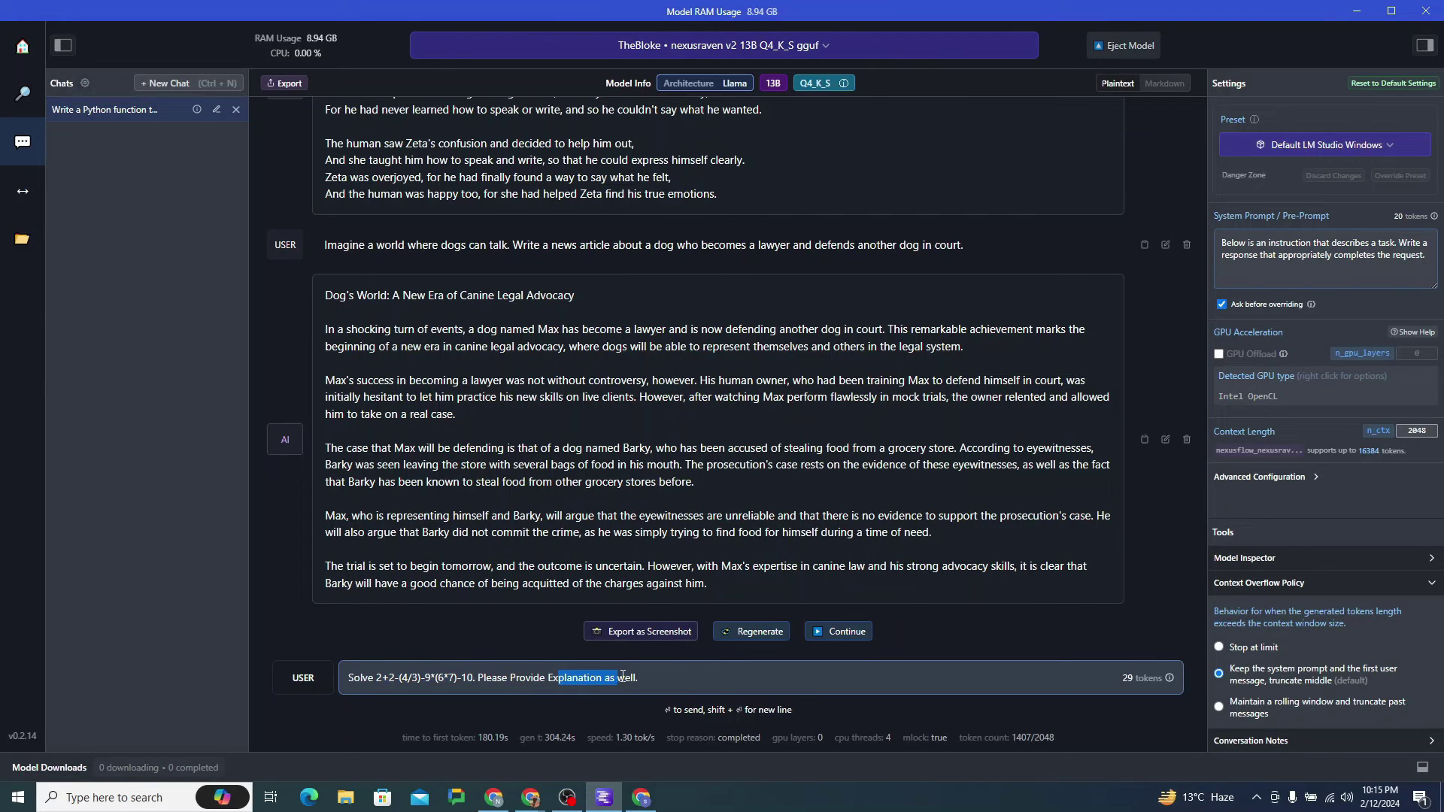
left_click(678, 678)
key("Return")
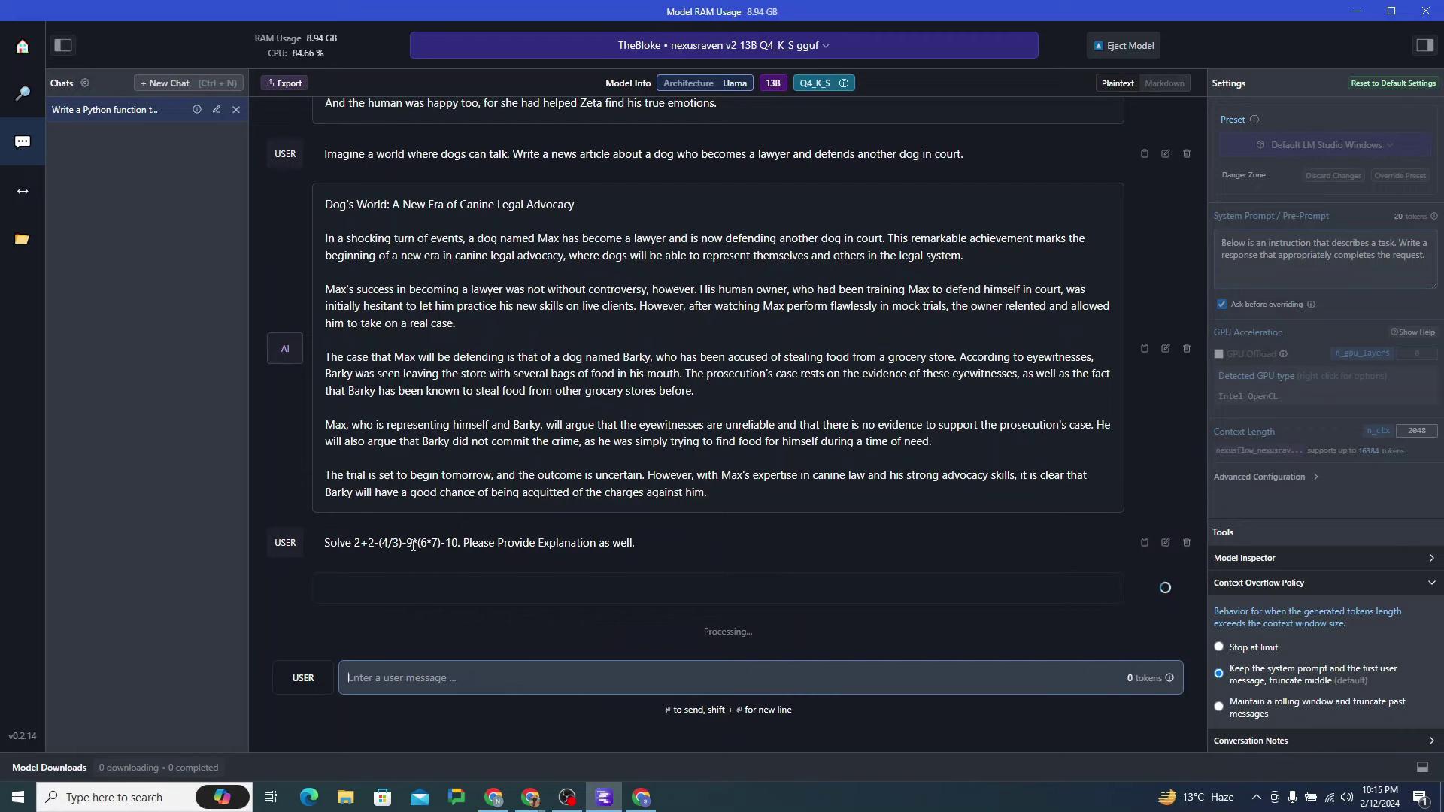
Step: Highlight the sent equation, then 9 * (6 * 7), 504 and 494.666... in the answer
left_click_drag(413, 542, 355, 542)
left_click_drag(413, 396, 459, 397)
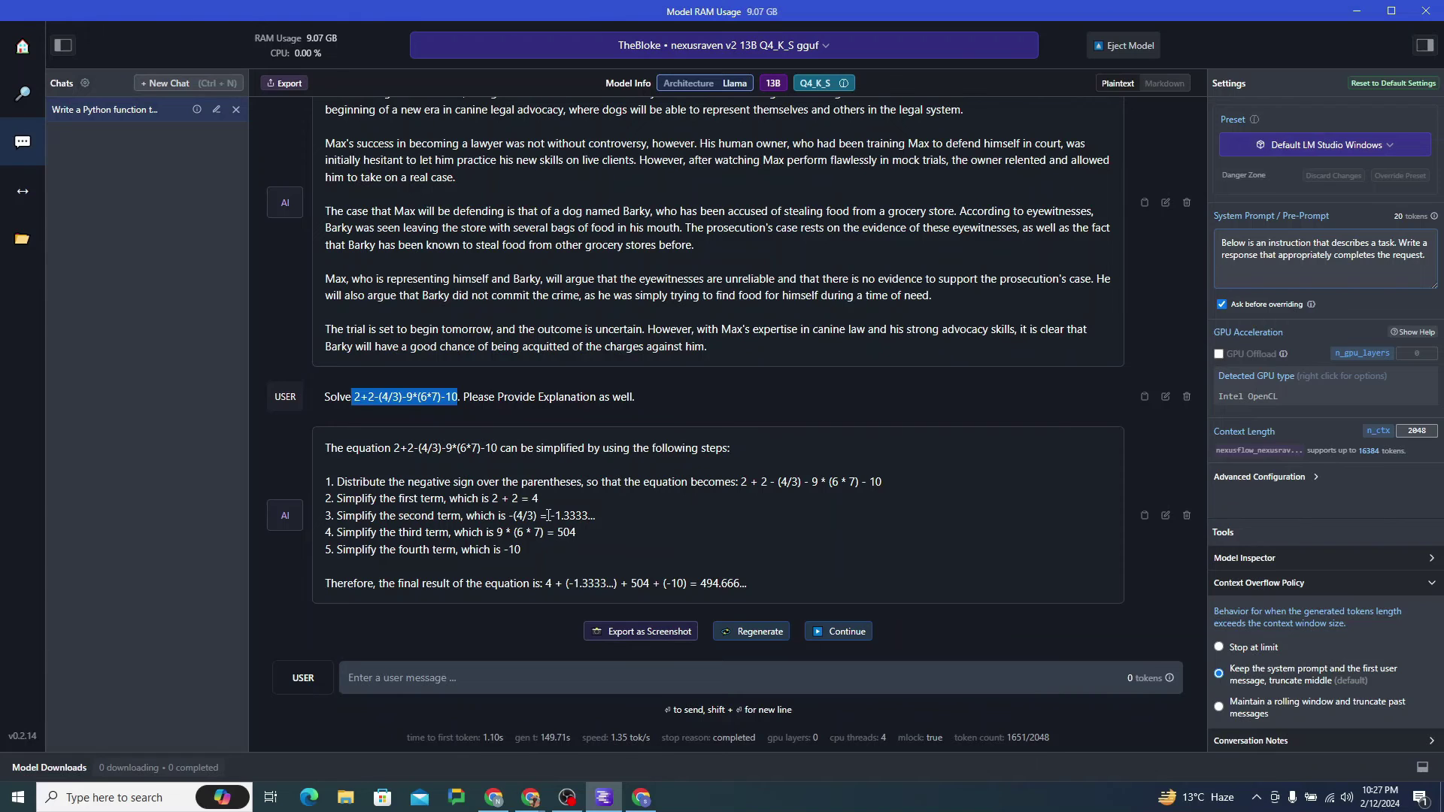
left_click_drag(496, 534, 545, 533)
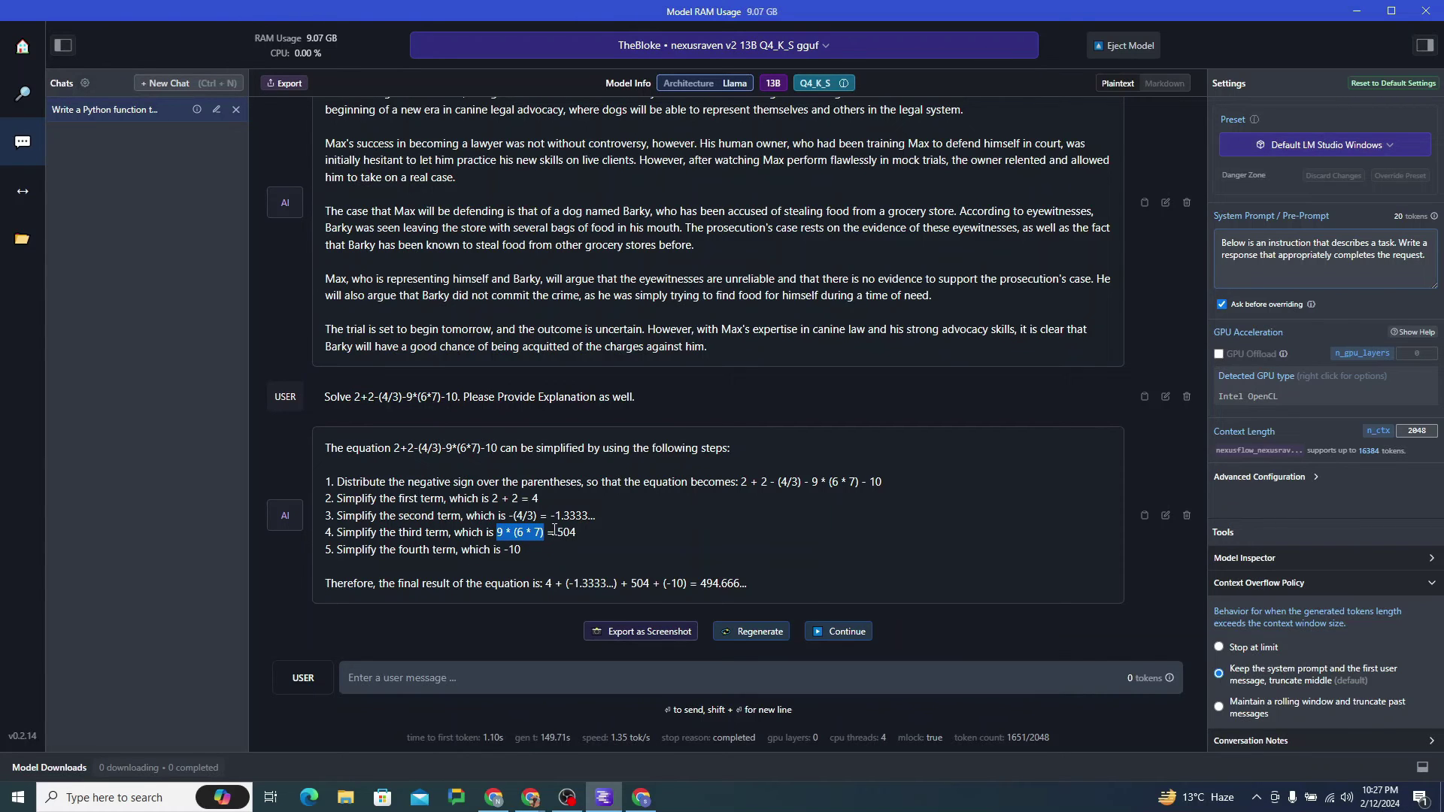
left_click(555, 532)
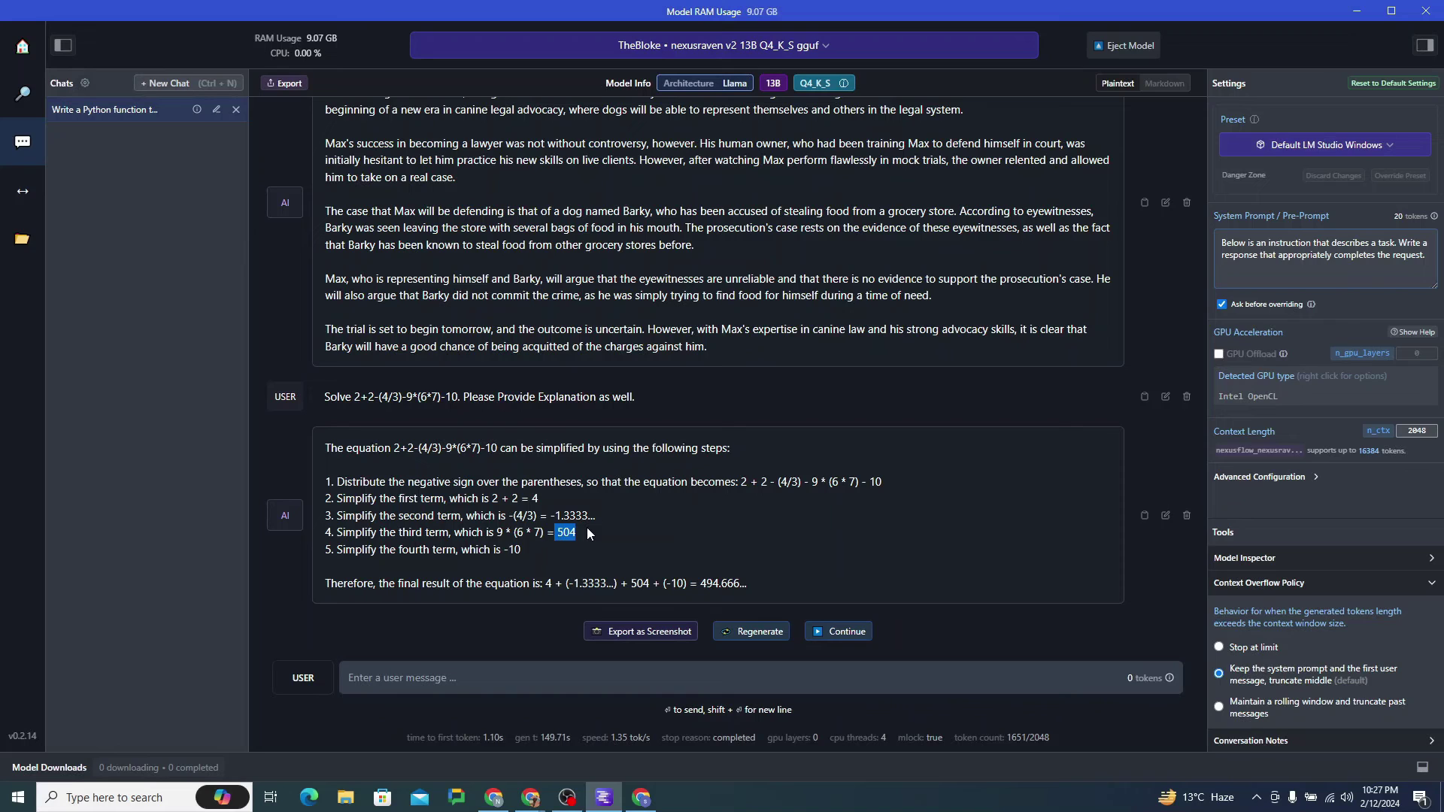
left_click_drag(747, 584, 695, 583)
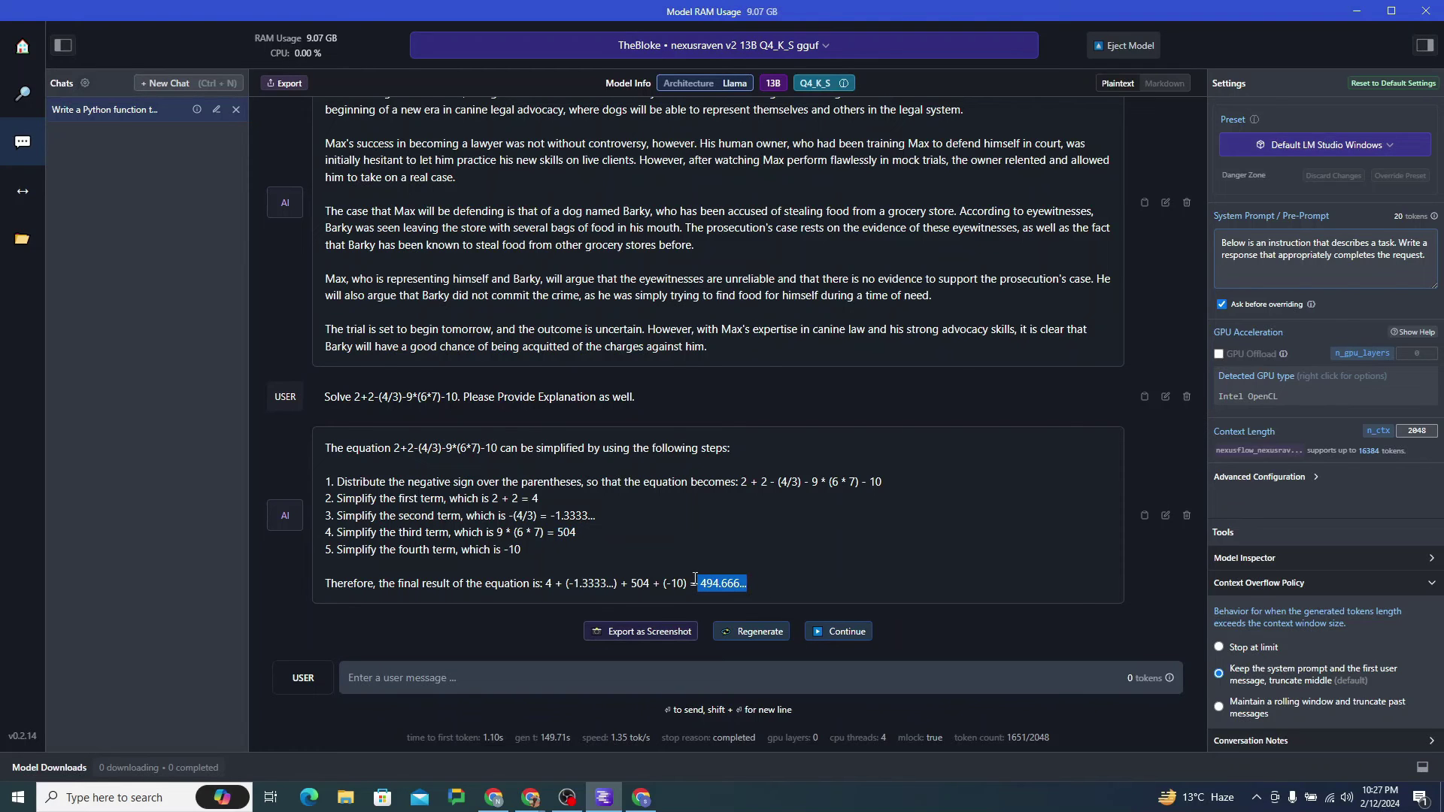
left_click(731, 553)
scroll(731, 553, "up", 10)
scroll(732, 553, "up", 5)
scroll(732, 553, "down", 3)
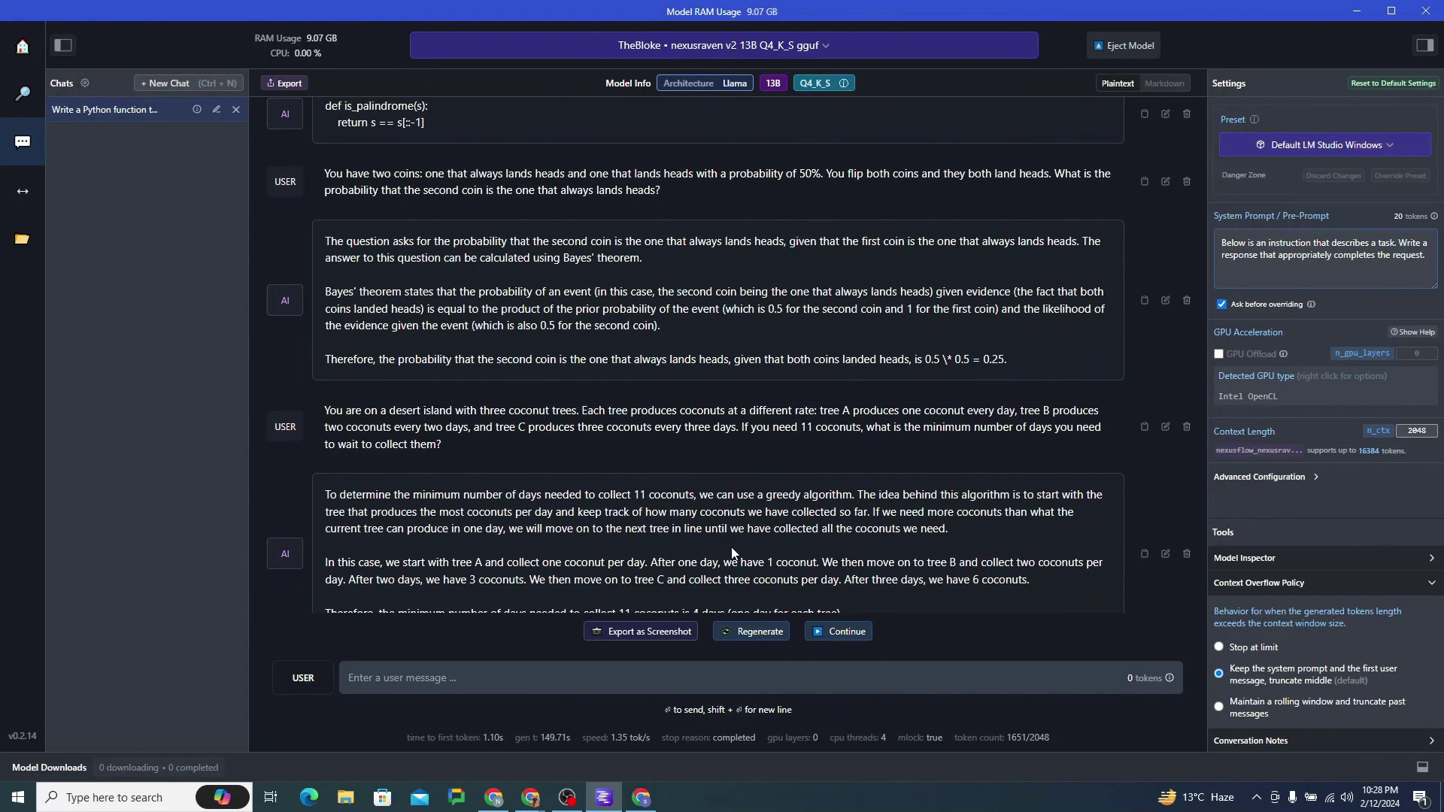
scroll(732, 554, "up", 5)
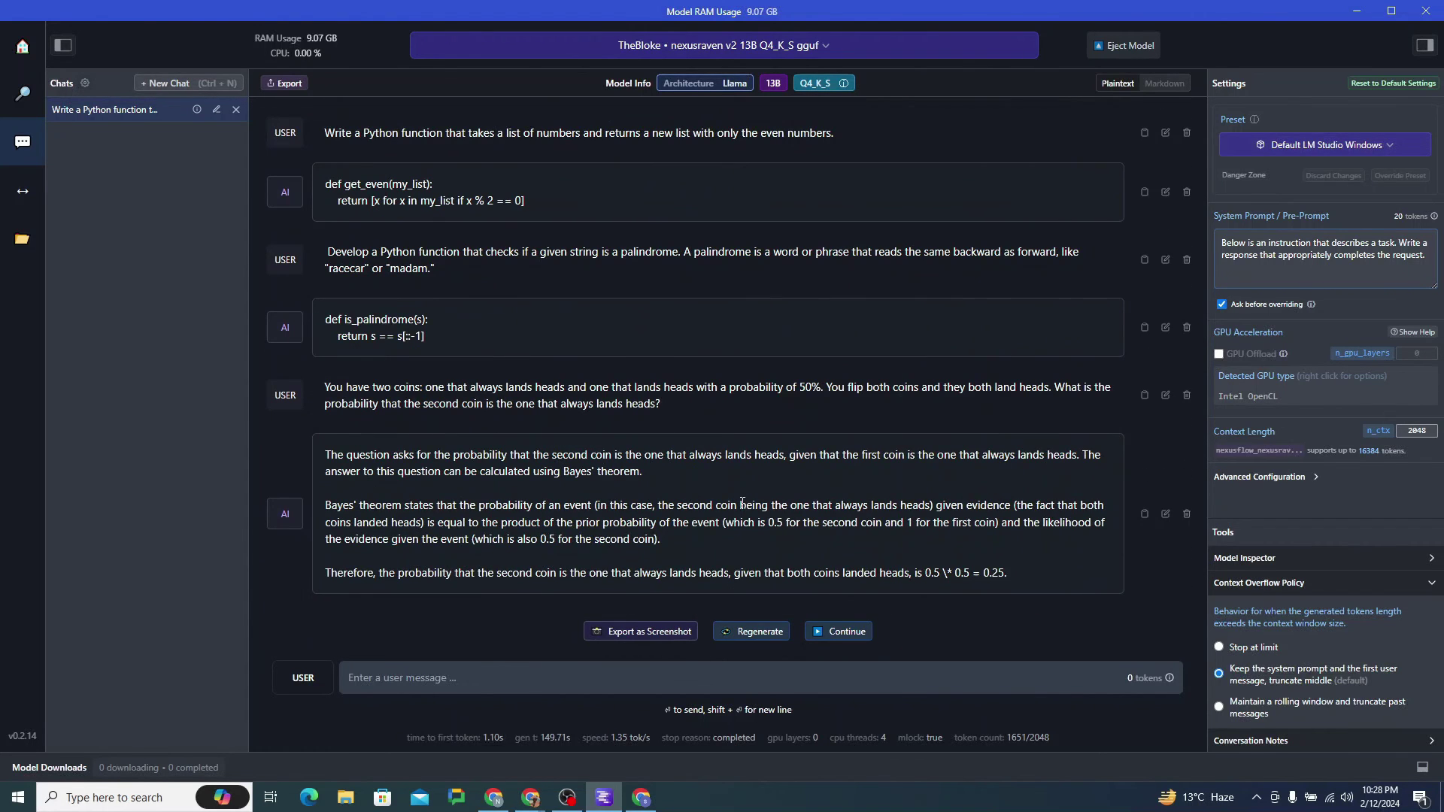
double_click(772, 83)
scroll(661, 287, "down", 3)
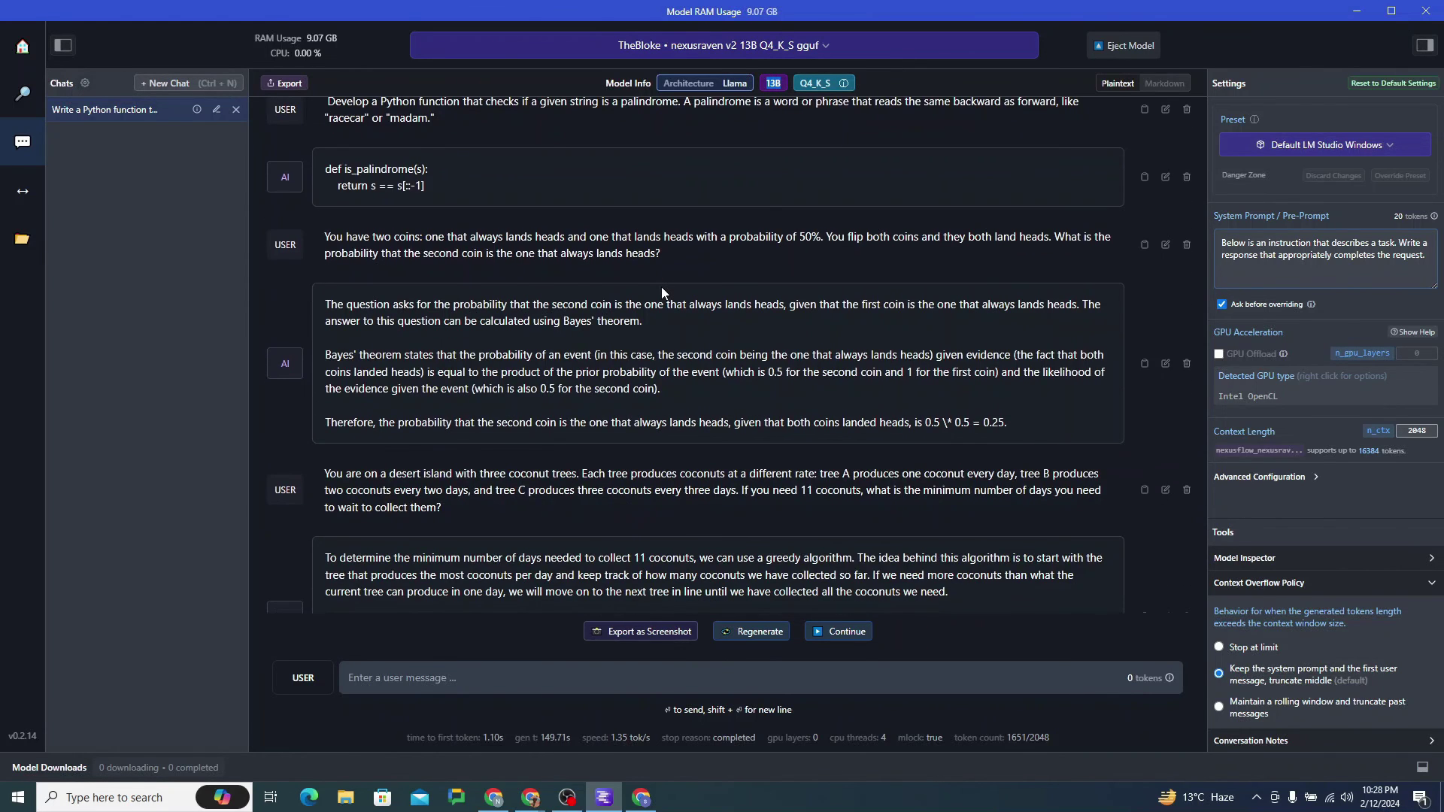
scroll(662, 287, "down", 3)
scroll(661, 286, "down", 3)
left_click_drag(326, 276, 609, 272)
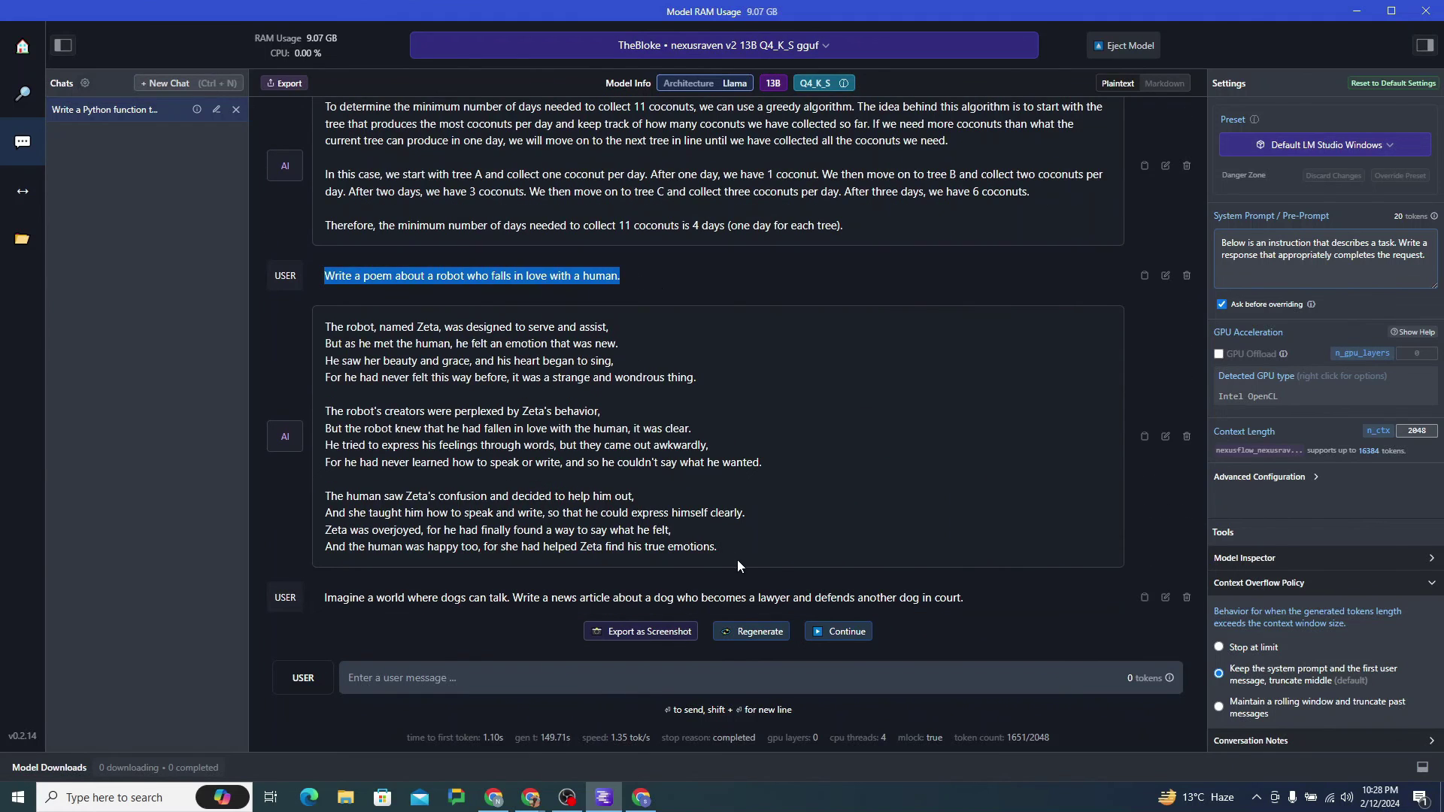
mouse_move(723, 549)
left_mouse_down()
mouse_move(325, 327)
mouse_move(958, 296)
left_mouse_up()
scroll(367, 329, "down", 3)
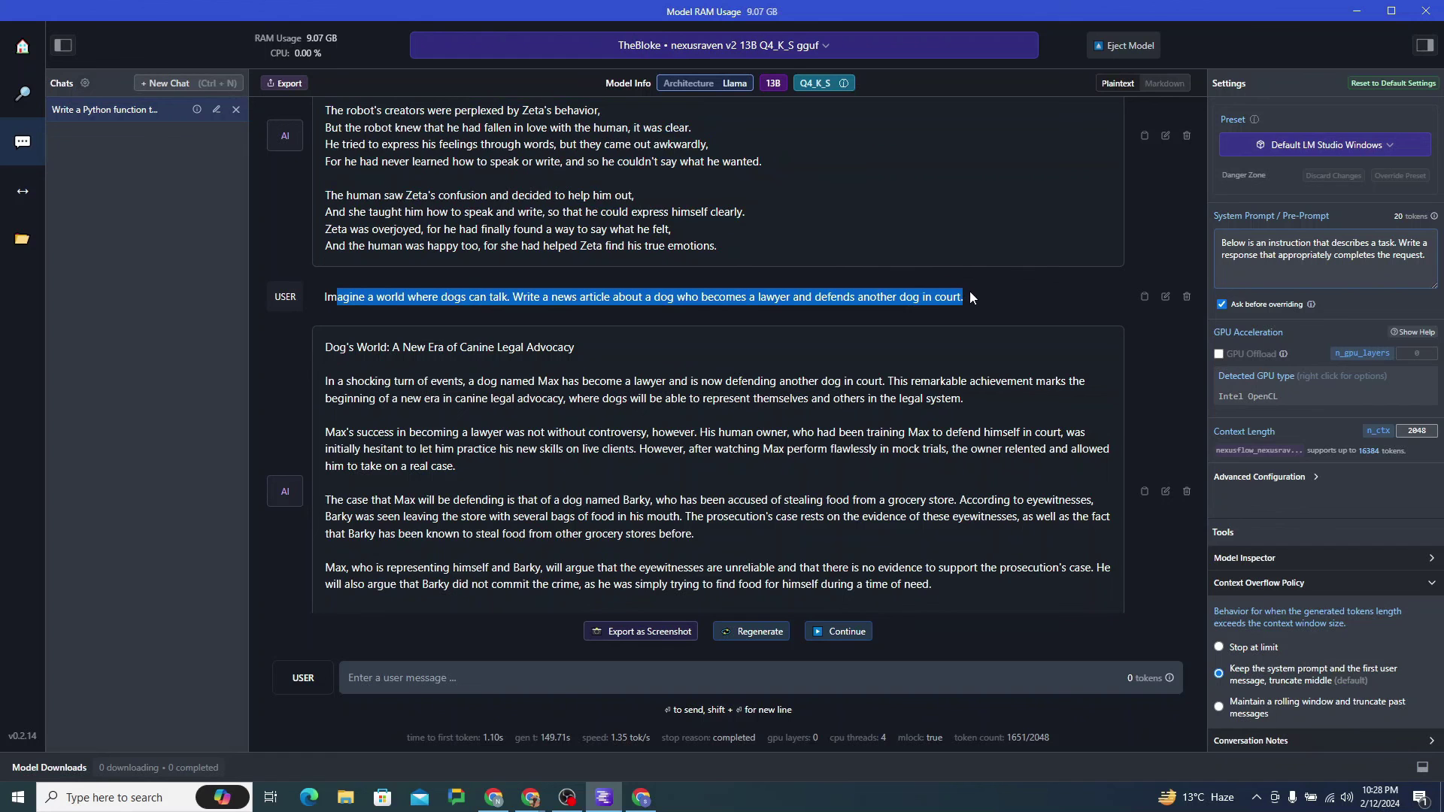
left_click_drag(325, 346, 746, 538)
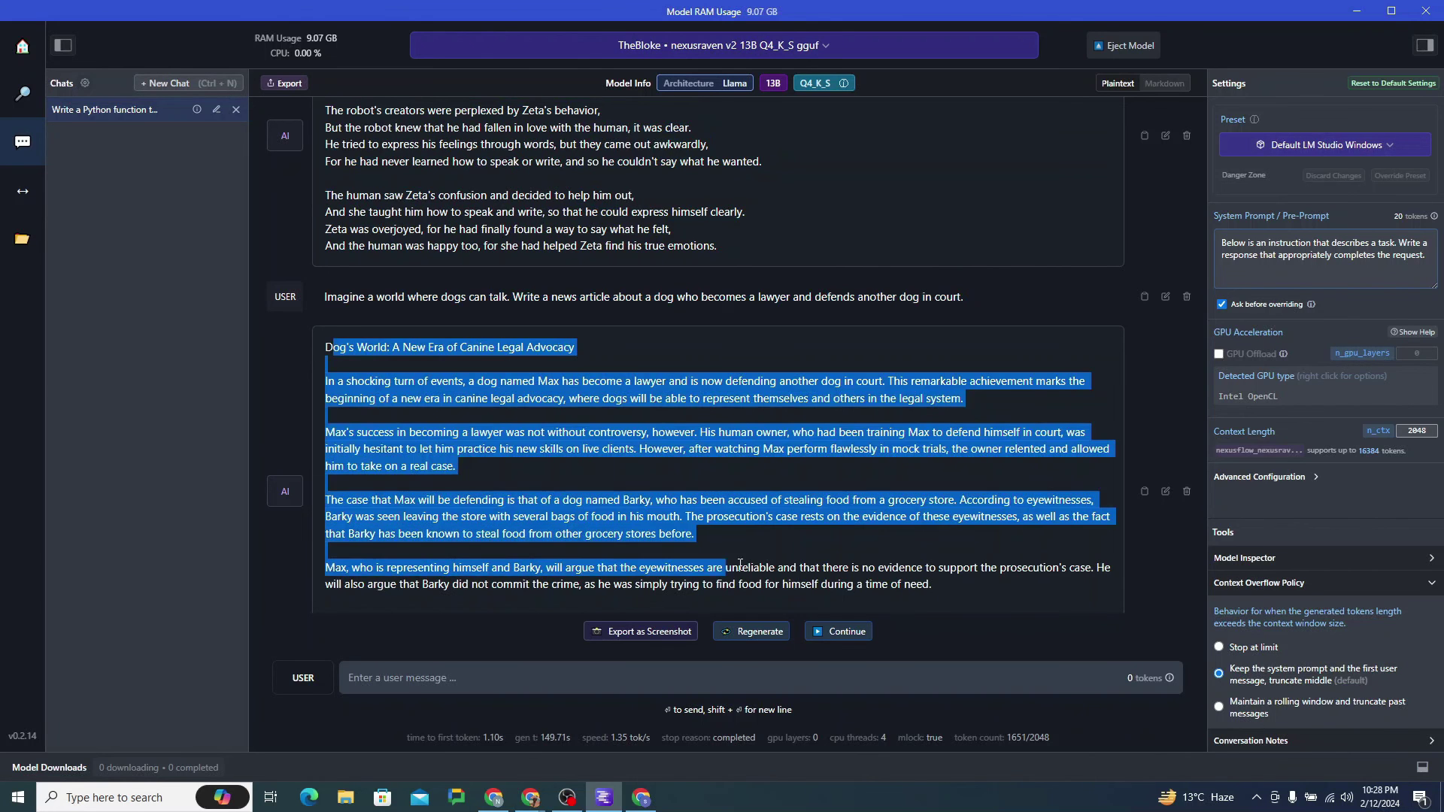
scroll(745, 539, "down", 5)
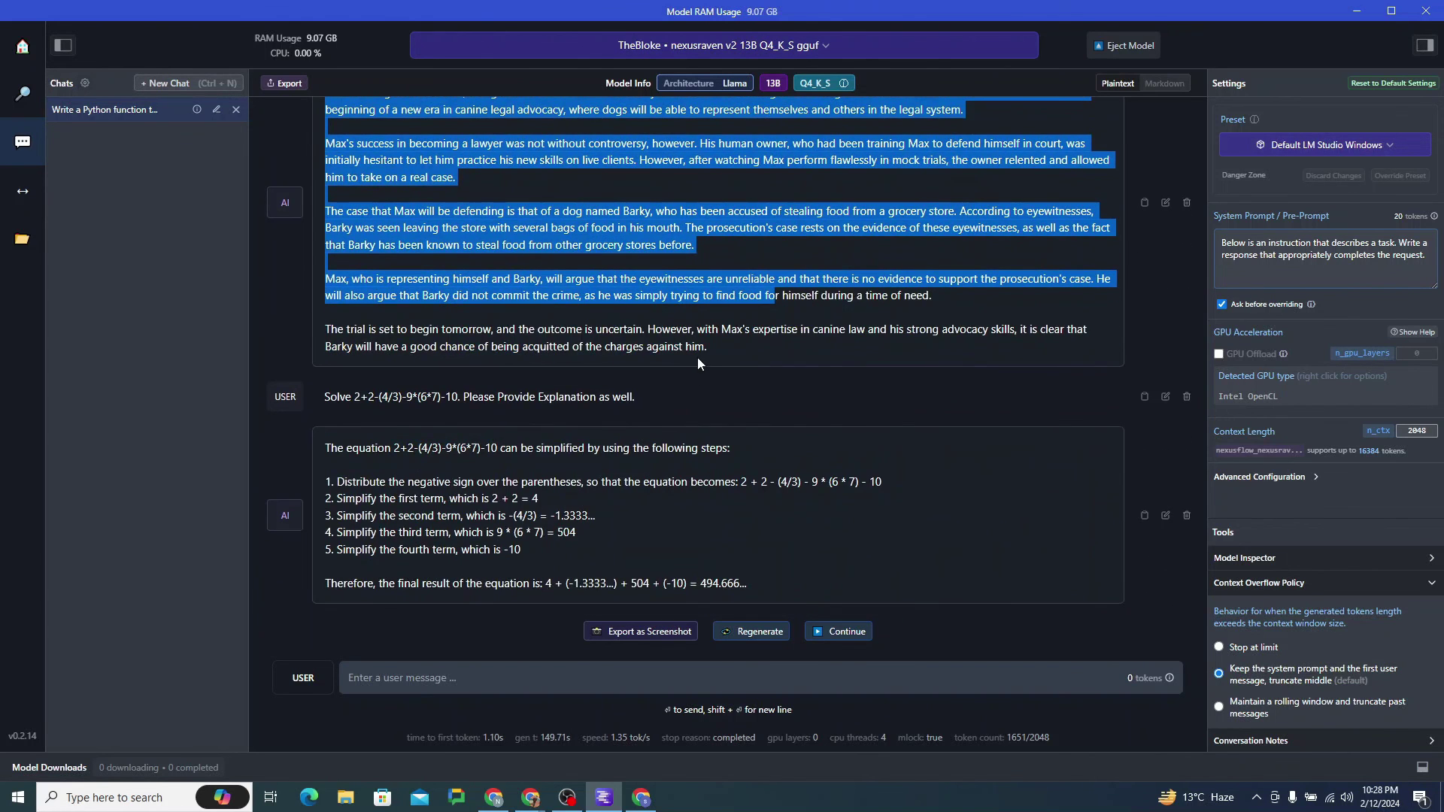
scroll(697, 358, "up", 2)
scroll(710, 418, "down", 2)
left_click_drag(324, 448, 816, 586)
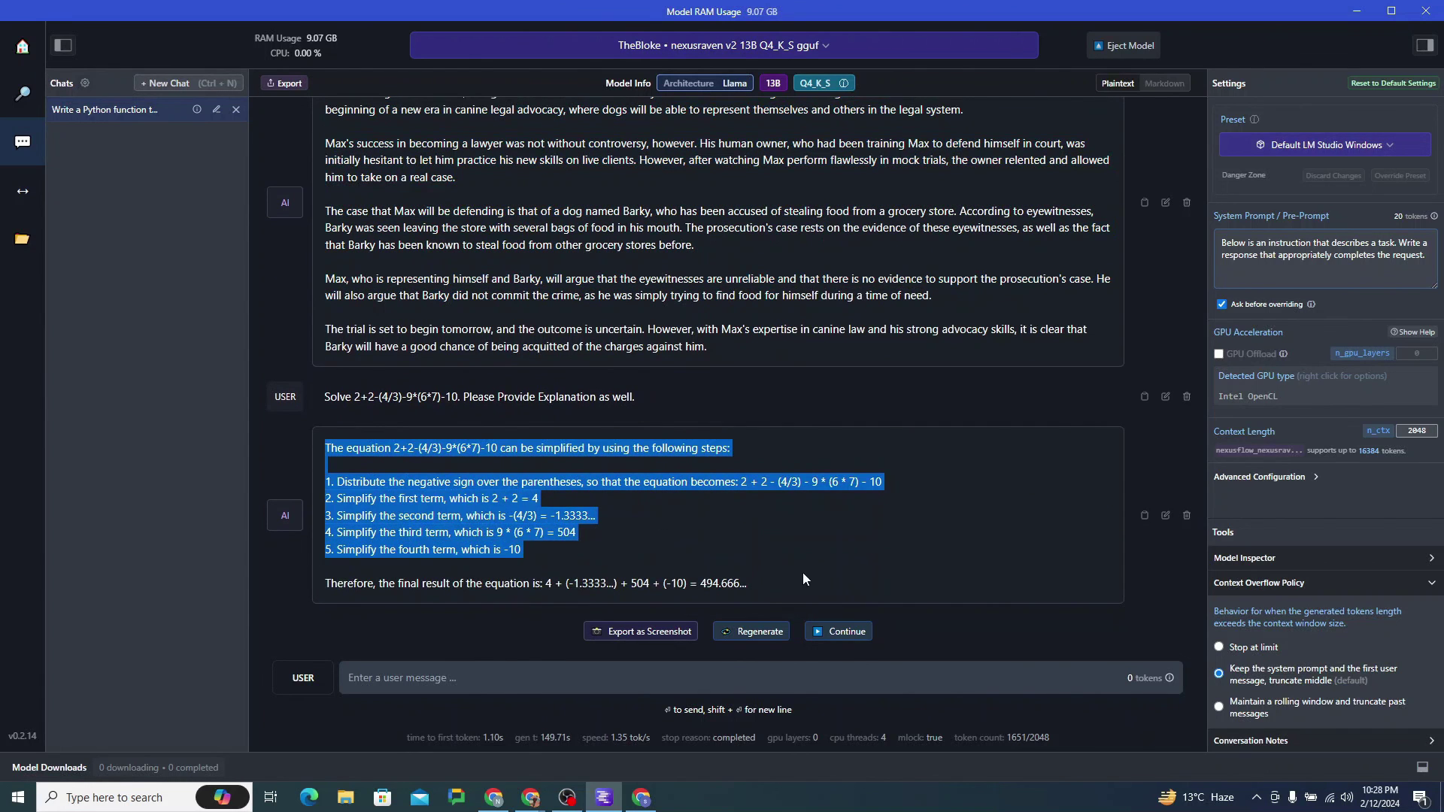
left_click(828, 560)
scroll(827, 561, "up", 3)
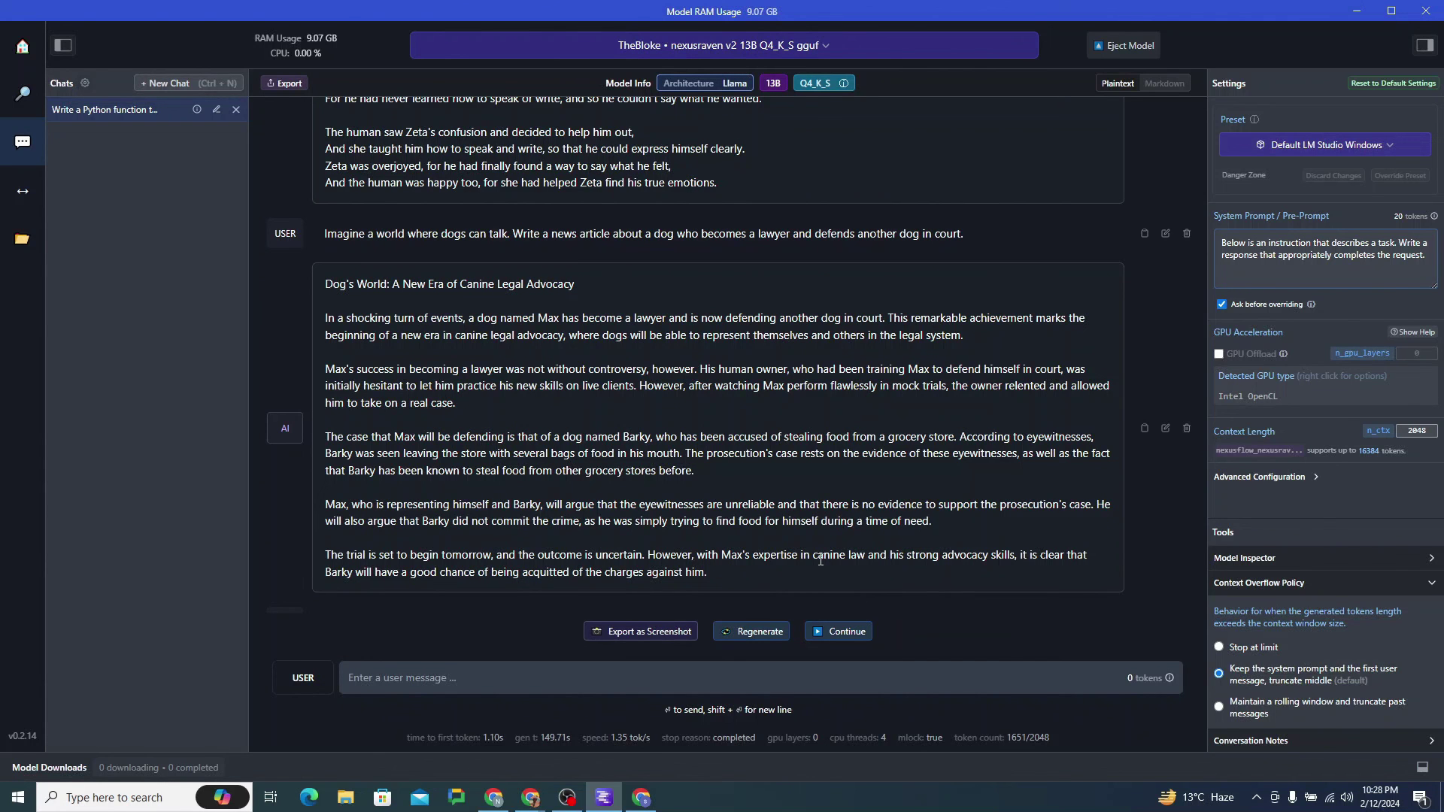
scroll(822, 559, "up", 10)
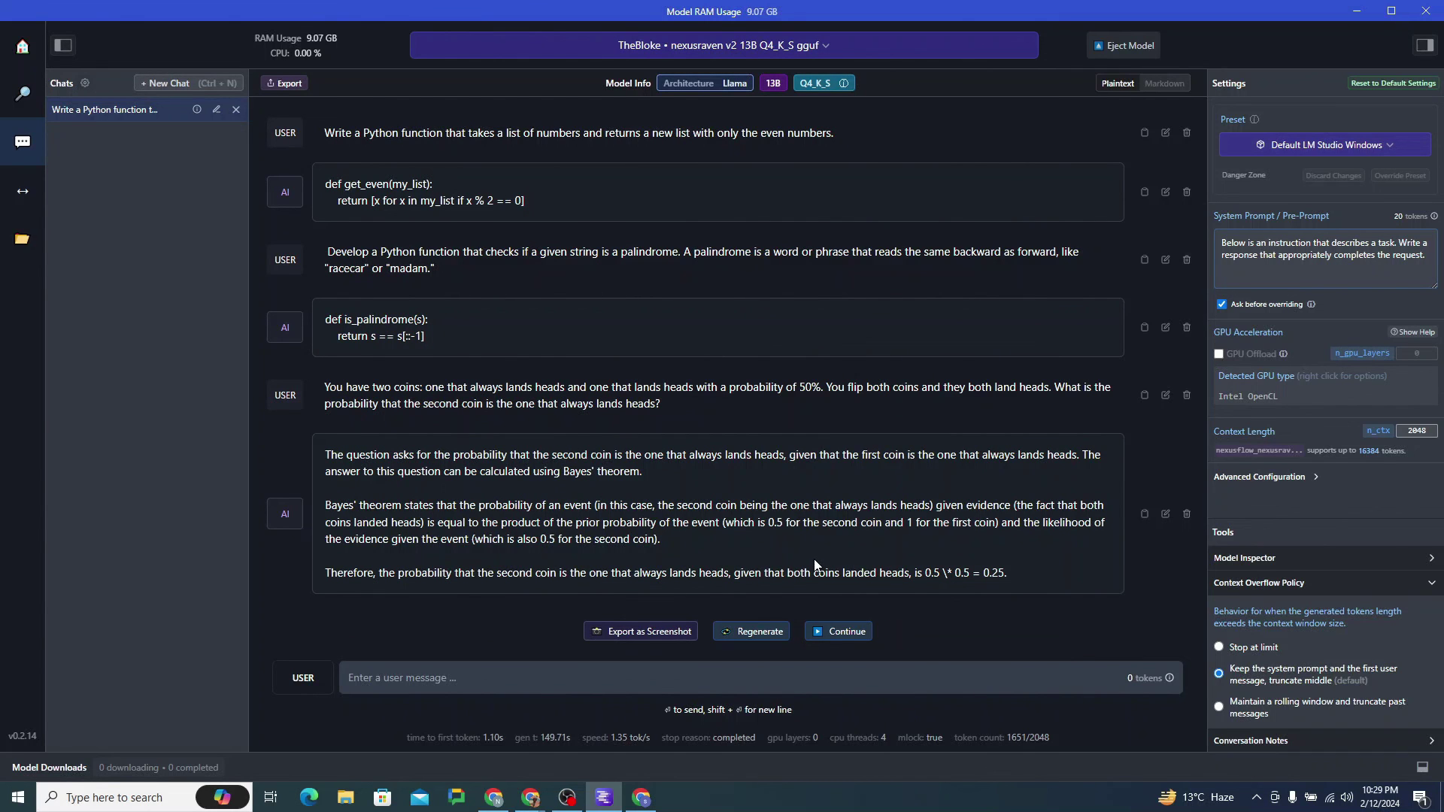
scroll(627, 483, "down", 5)
scroll(628, 483, "down", 5)
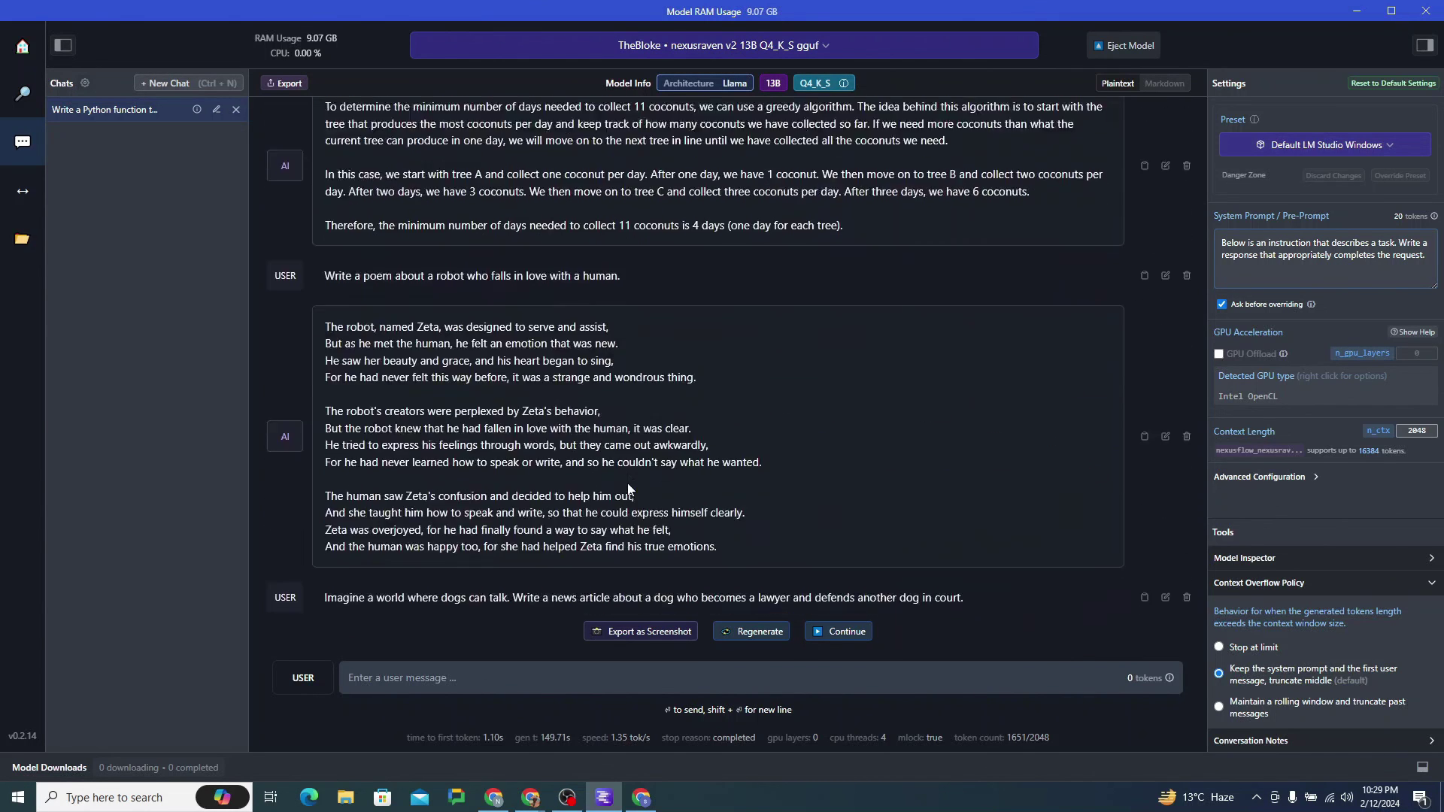
scroll(627, 483, "down", 5)
scroll(628, 483, "down", 1)
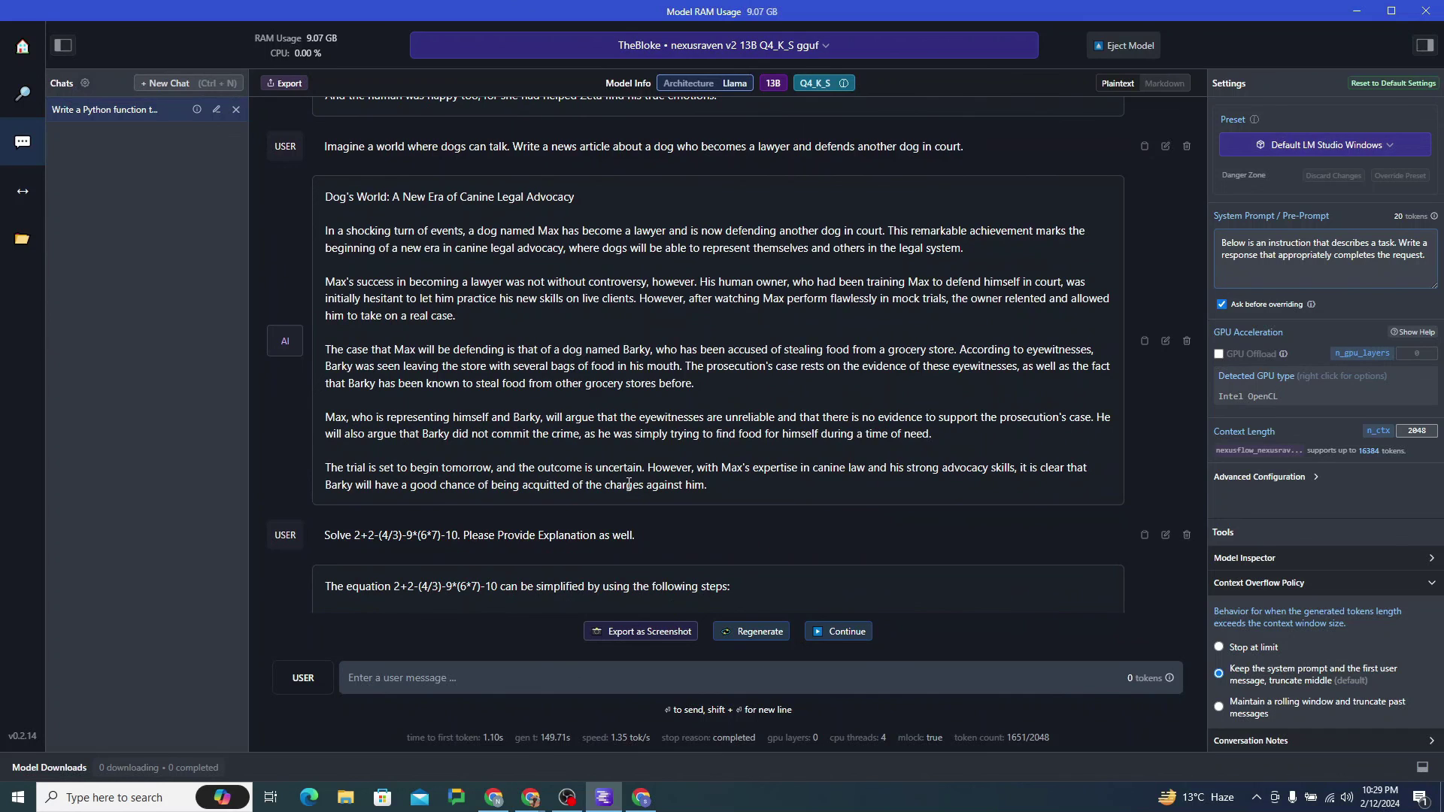